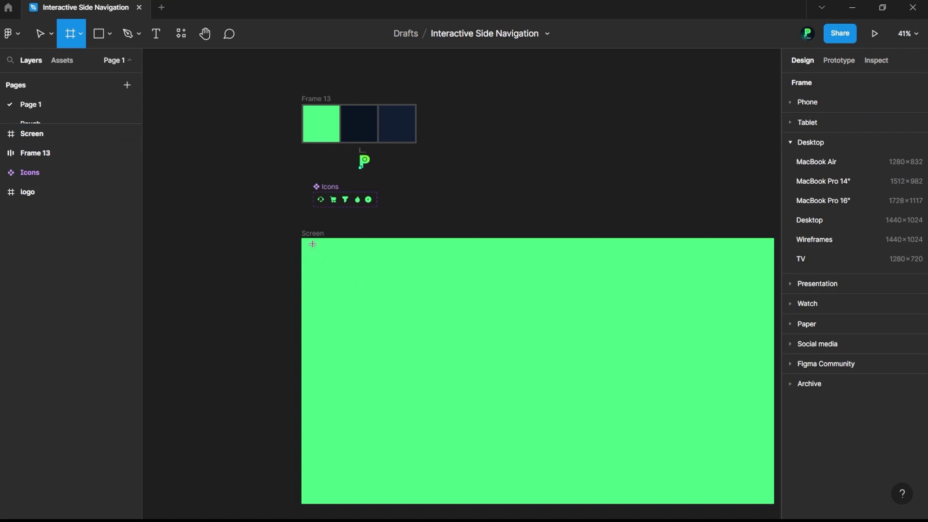
Draw a frame about 261 wide near the upper-left corner of the Screen frame and set its height to 1080
drag(313, 244, 378, 320)
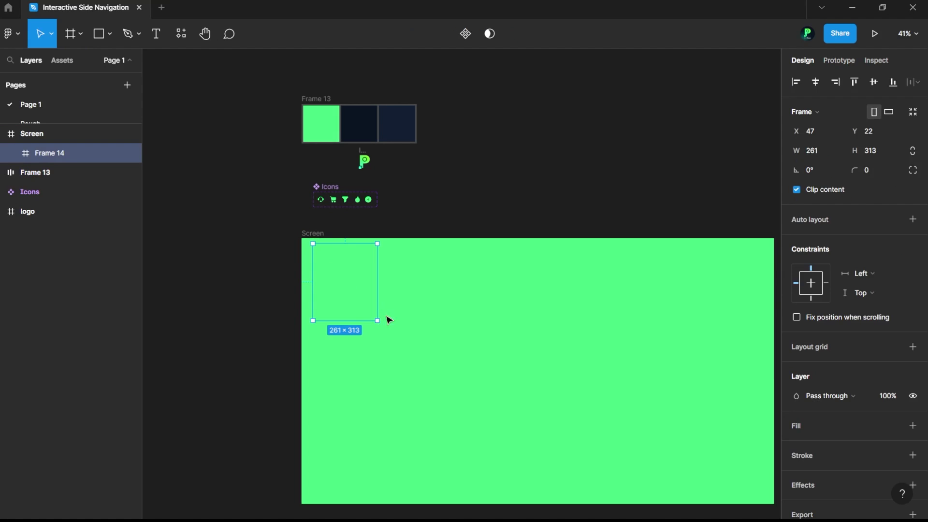
click(893, 155)
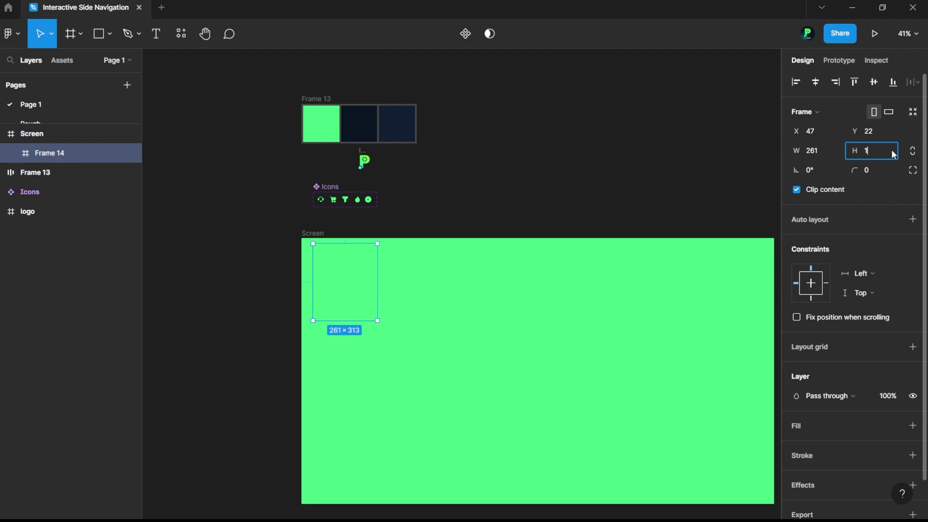
key(Return)
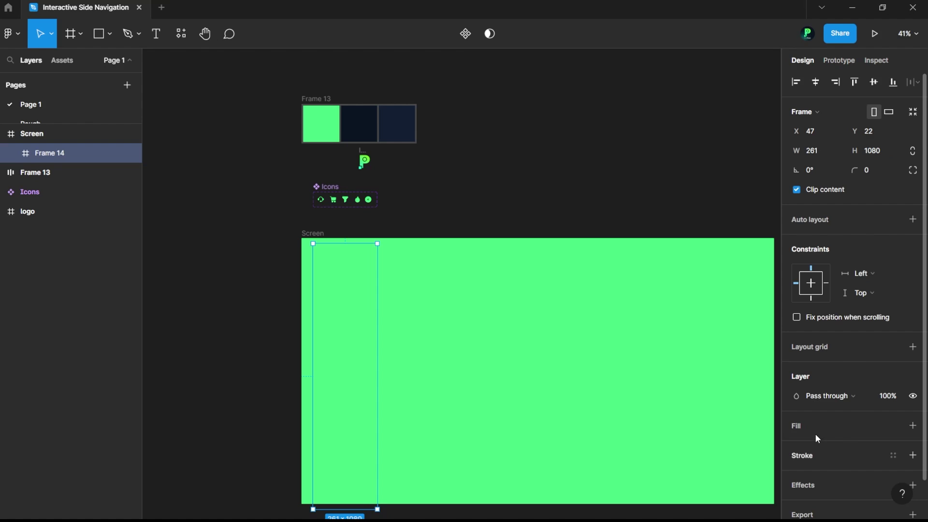
Fill the new sidebar frame with the dark navy 0B1422 sampled from the palette in Frame 13
click(912, 425)
click(795, 445)
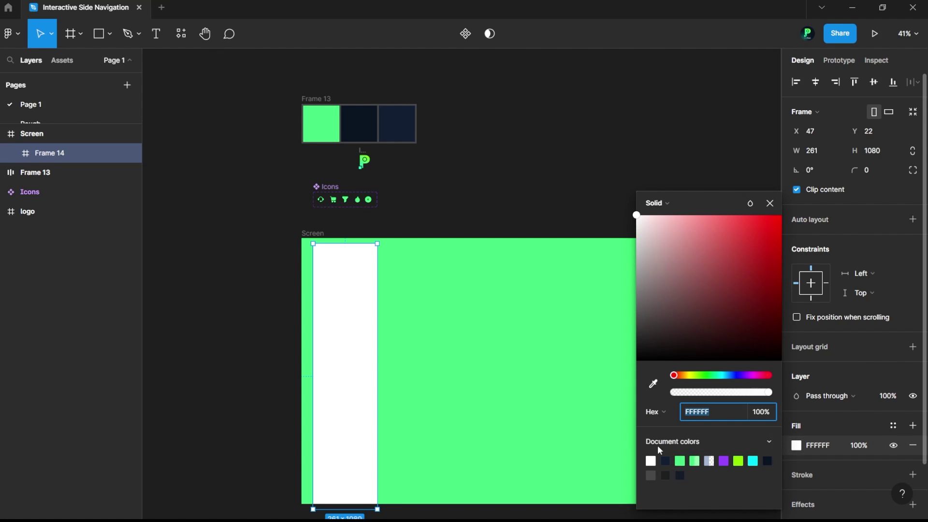
click(652, 383)
click(365, 124)
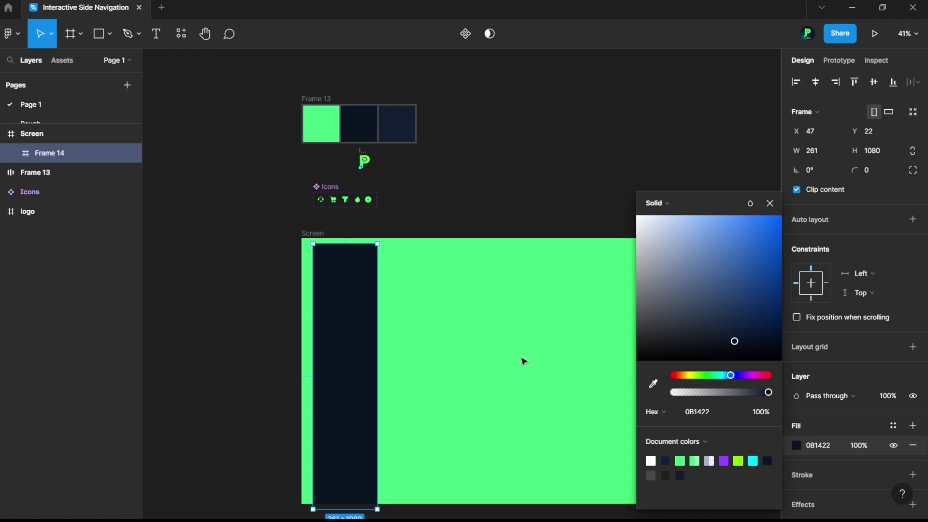
click(770, 203)
Align the sidebar frame to the left and top edges of the Screen frame
click(796, 82)
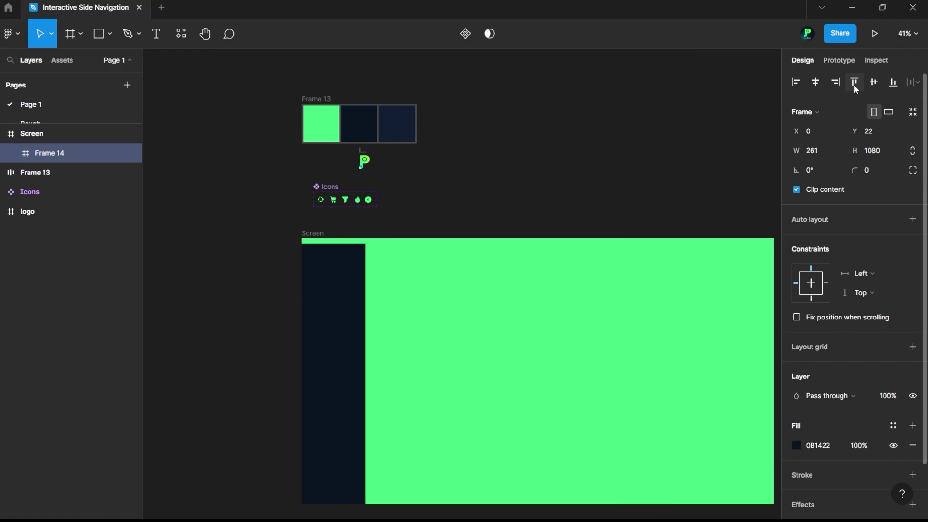
click(854, 85)
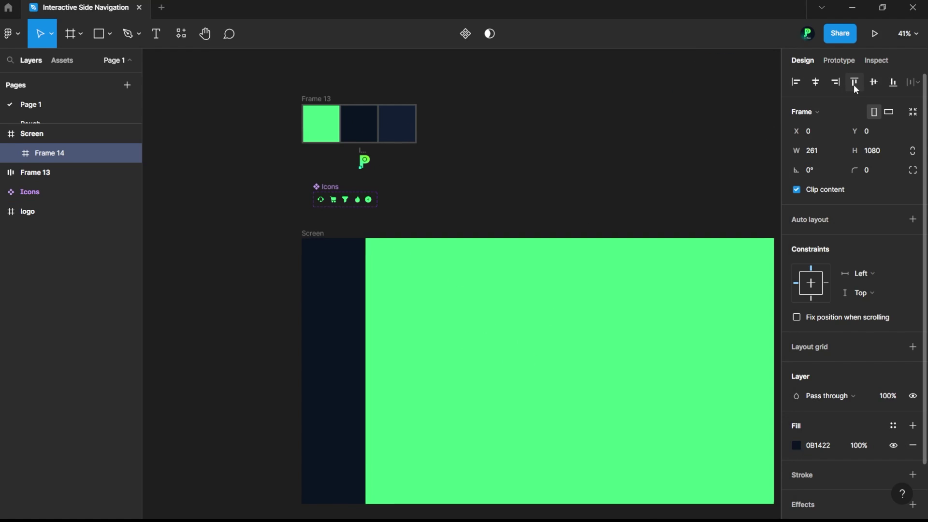
click(505, 200)
click(334, 313)
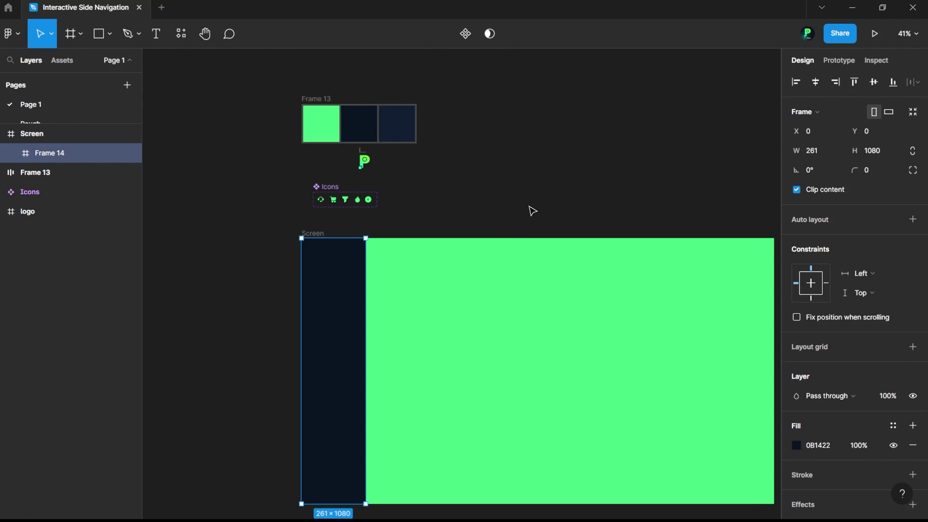
click(485, 213)
click(312, 329)
Move the logo into the sidebar, scale it proportionally to 75 wide, and center it horizontally near the sidebar's upper end
click(364, 155)
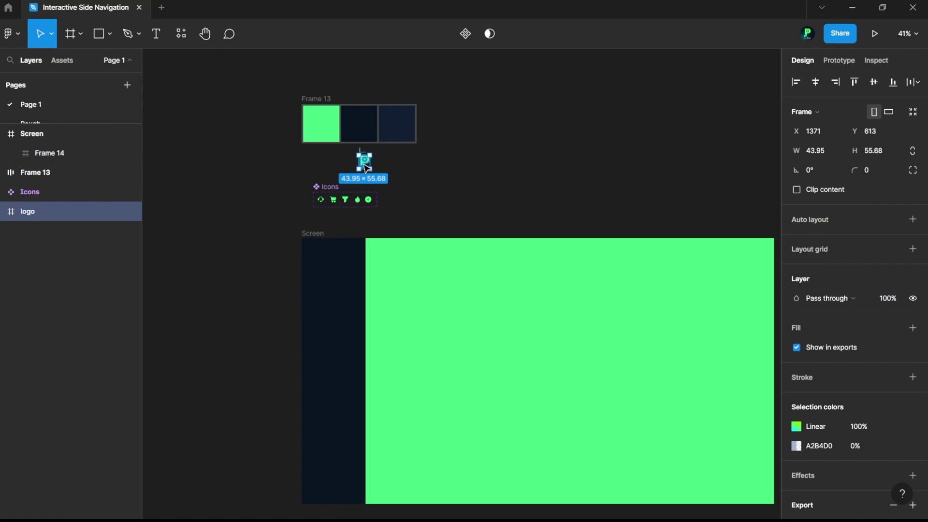
drag(365, 167, 341, 276)
key(k)
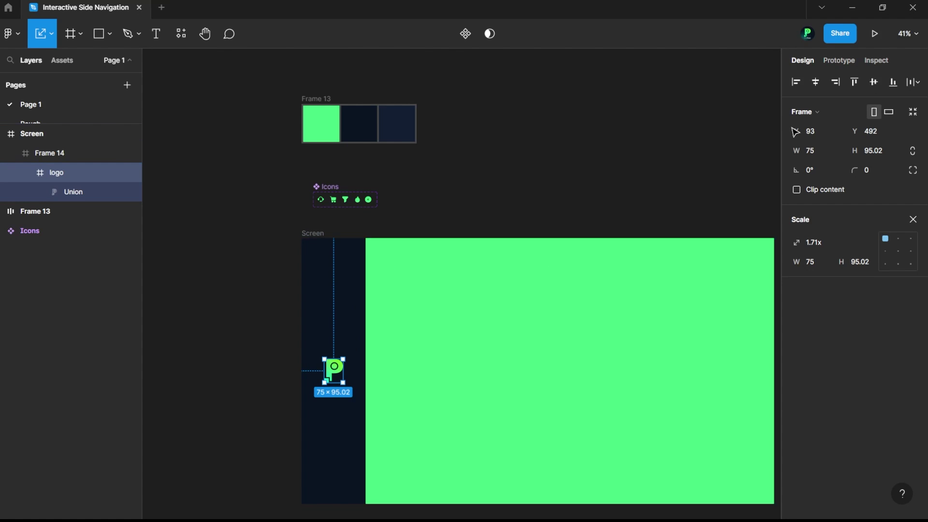
click(577, 133)
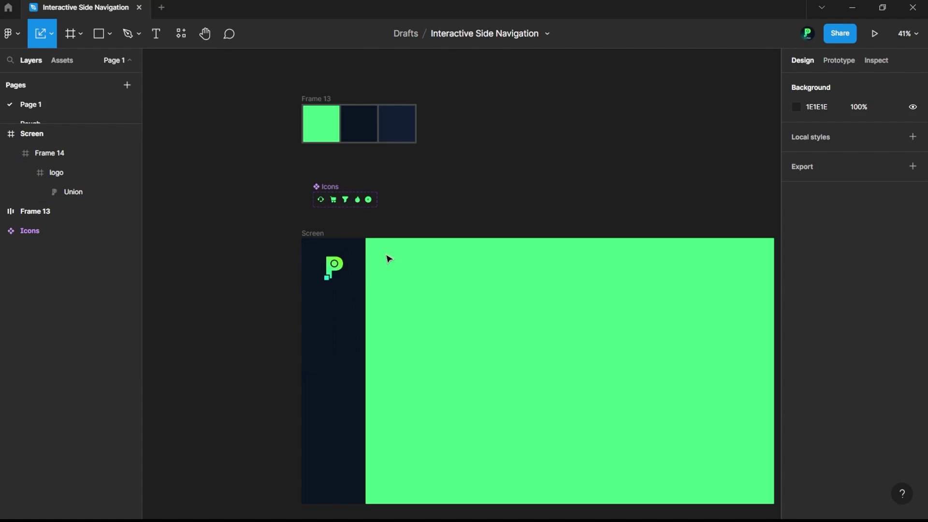
Add the text "Music" on the empty canvas beside the Screen frame and move it closer to the sidebar
scroll(369, 304, down, 3)
scroll(251, 327, up, 5)
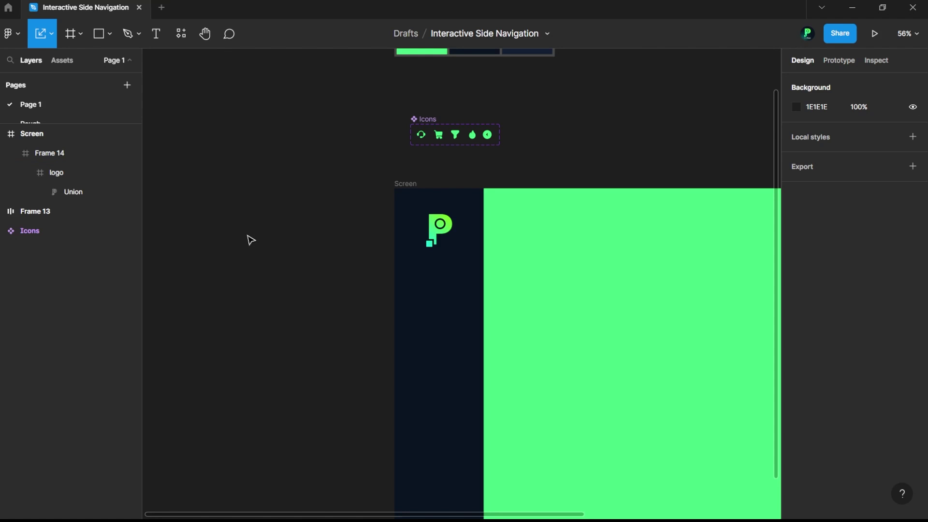
key(t)
click(248, 213)
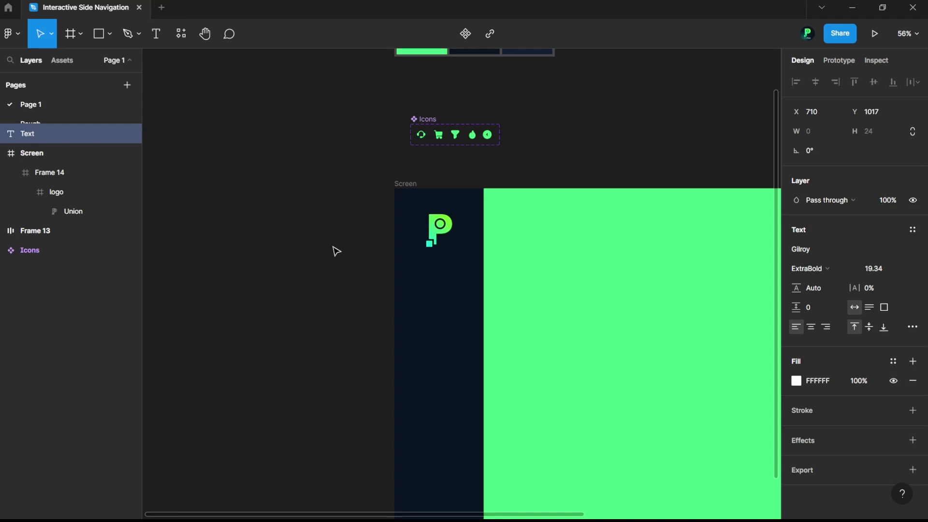
text(Mu)
key(Escape)
key(Escape)
click(258, 219)
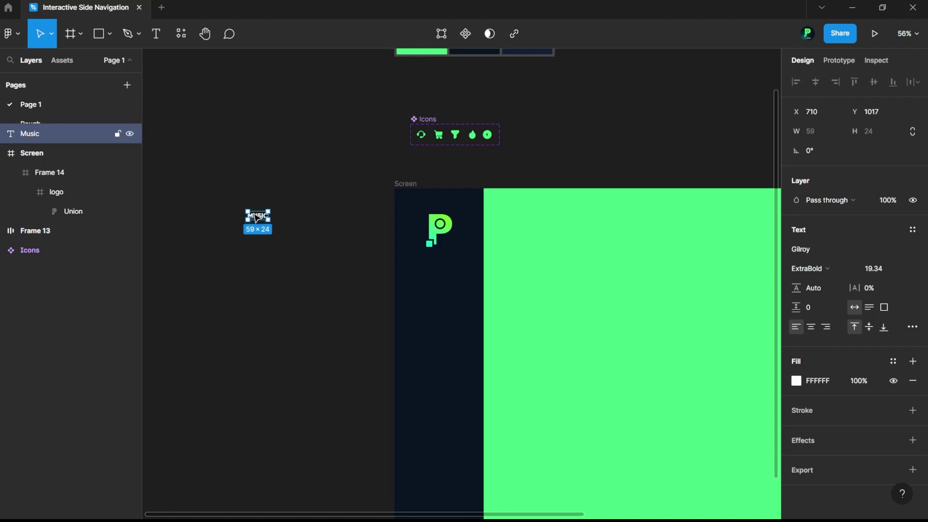
drag(260, 220, 315, 239)
Place a copy of the call center icon directly before the MUSIC text, vertically centered with it
click(421, 140)
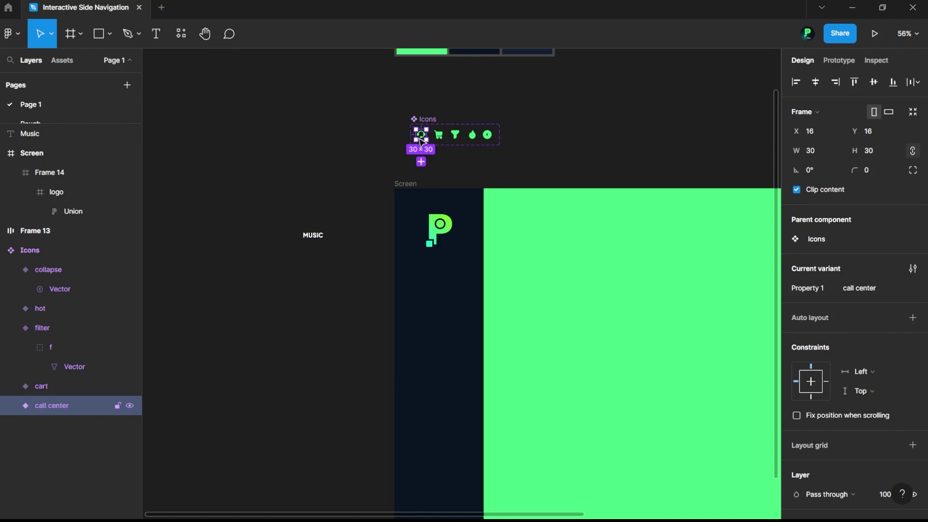
drag(423, 140, 298, 237)
scroll(304, 244, up, 5)
click(345, 205)
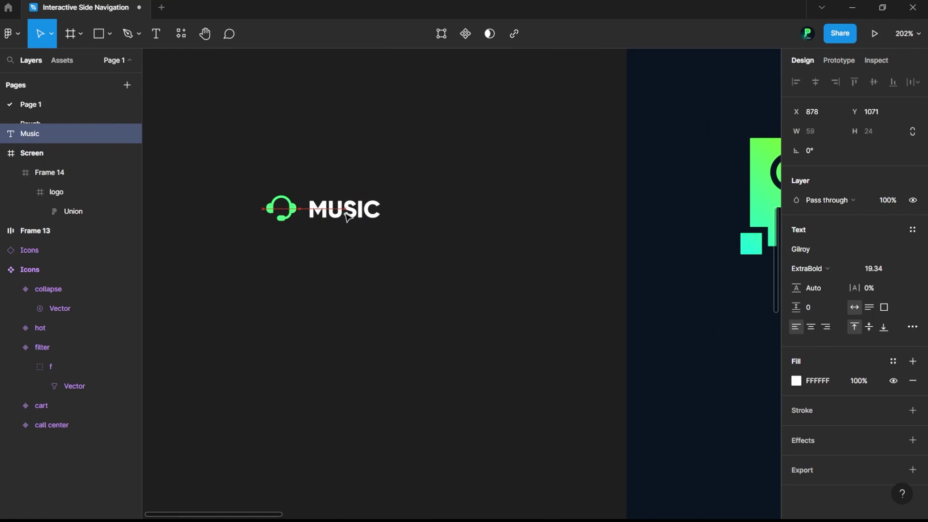
Examine the Icons component set and its individual variants, collapsing their nested layers
scroll(401, 215, down, 3)
scroll(401, 215, down, 5)
scroll(472, 170, down, 3)
scroll(360, 251, up, 5)
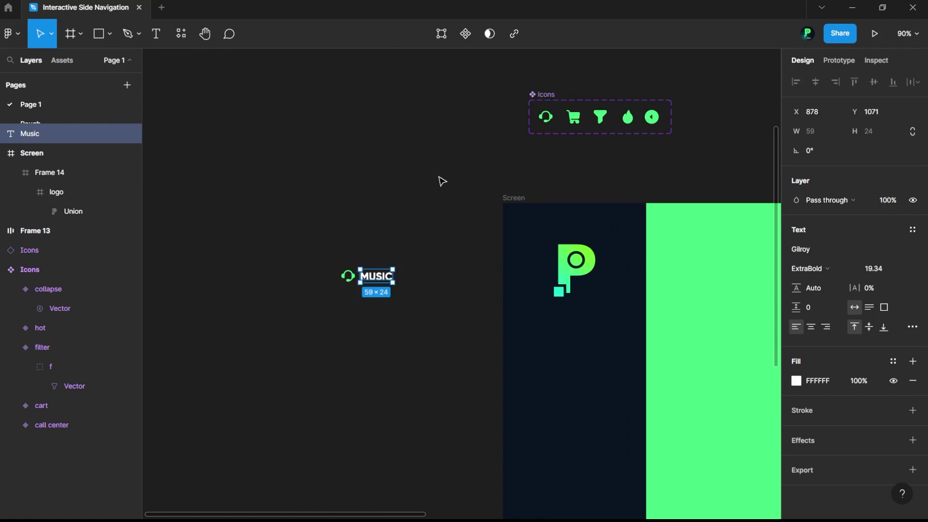
scroll(698, 155, up, 5)
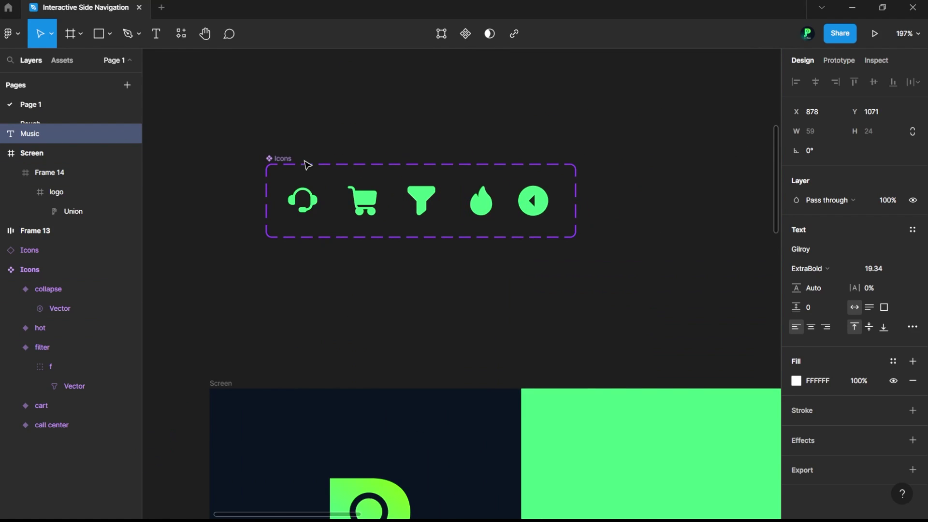
click(284, 160)
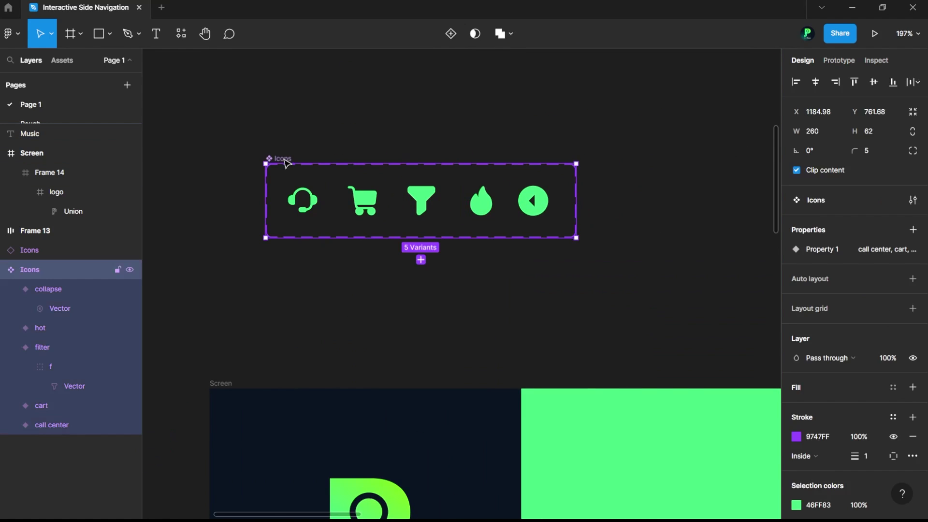
click(10, 289)
click(10, 328)
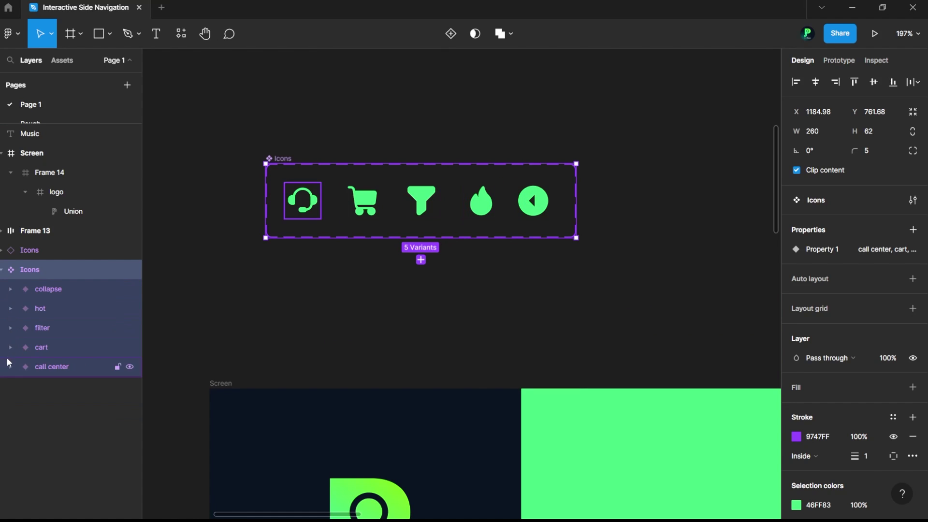
click(200, 288)
click(305, 207)
click(423, 207)
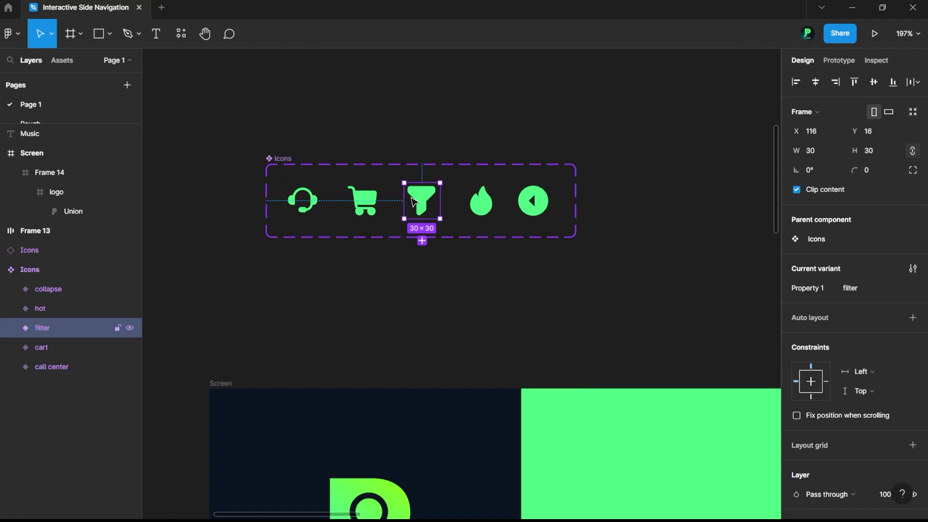
click(483, 210)
click(532, 325)
Wrap the headset icon and the MUSIC text together in a horizontal auto layout frame
scroll(532, 325, down, 6)
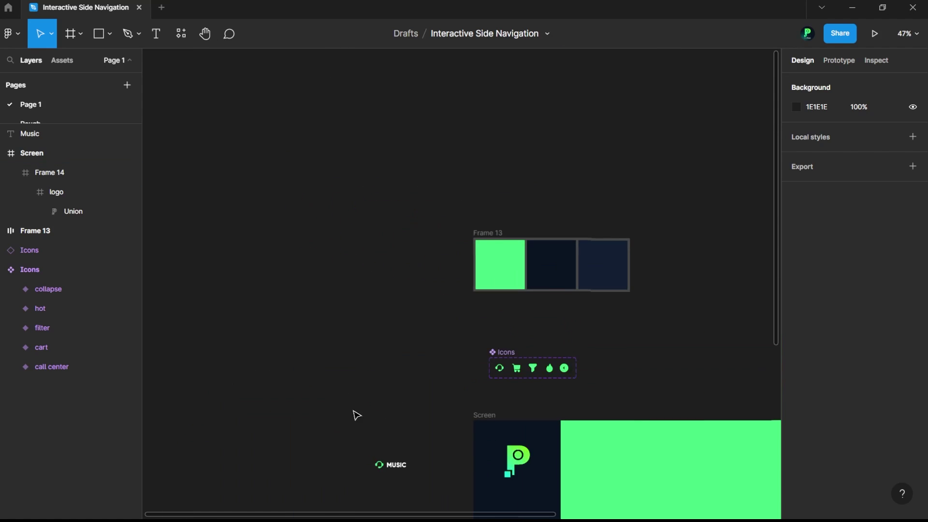
scroll(385, 425, down, 5)
scroll(387, 100, up, 4)
scroll(385, 133, up, 2)
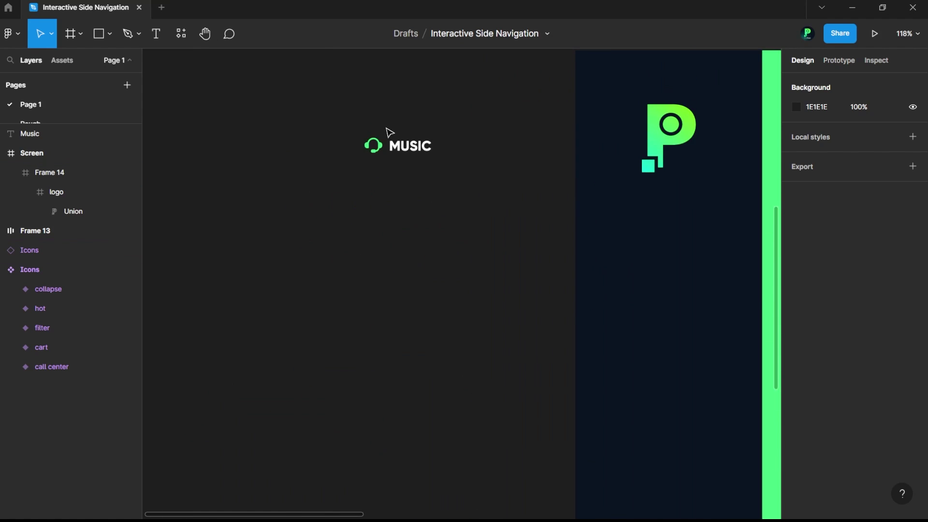
drag(460, 114, 297, 208)
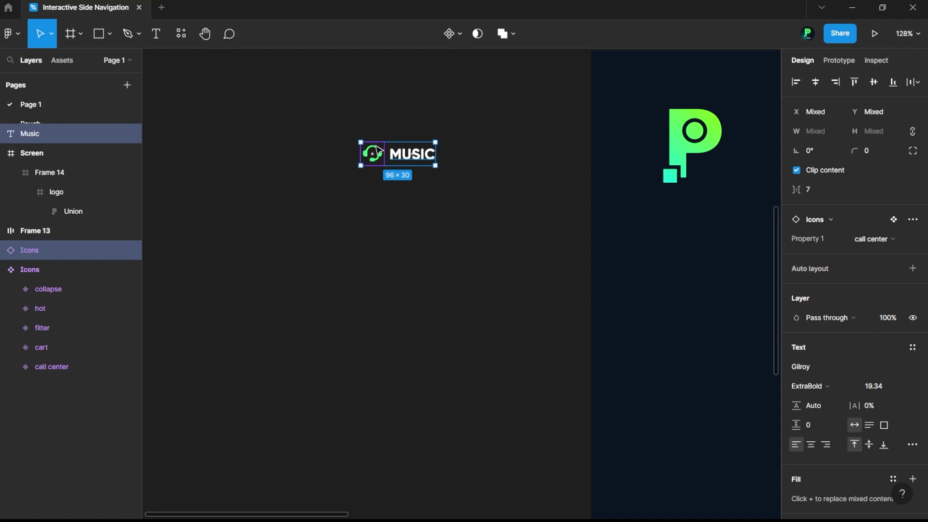
key(shift+a)
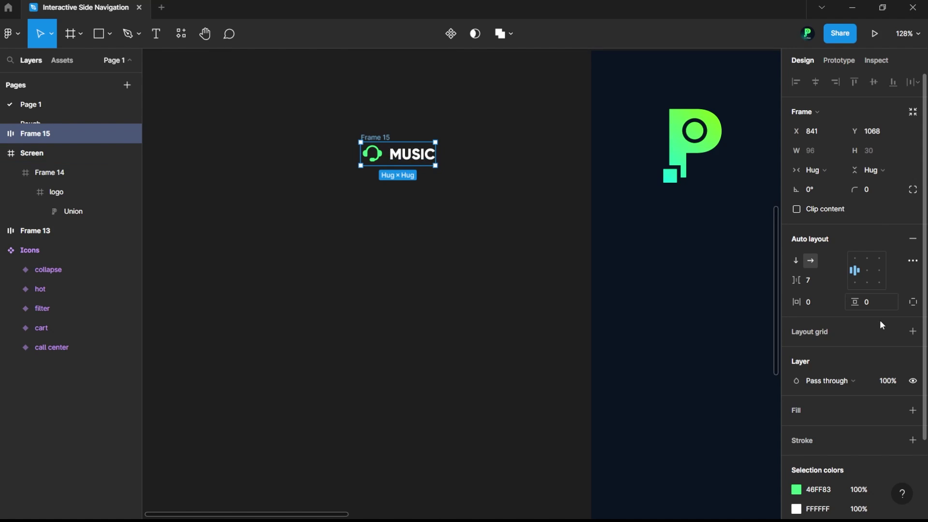
Rename the auto layout frame holding the icon and MUSIC text as nav-link
double_click(376, 137)
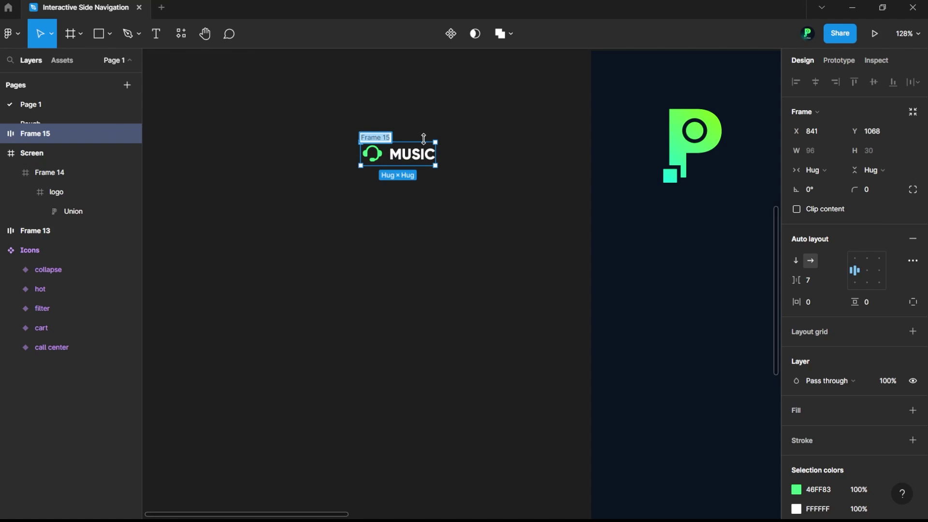
text(nav-link)
key(Return)
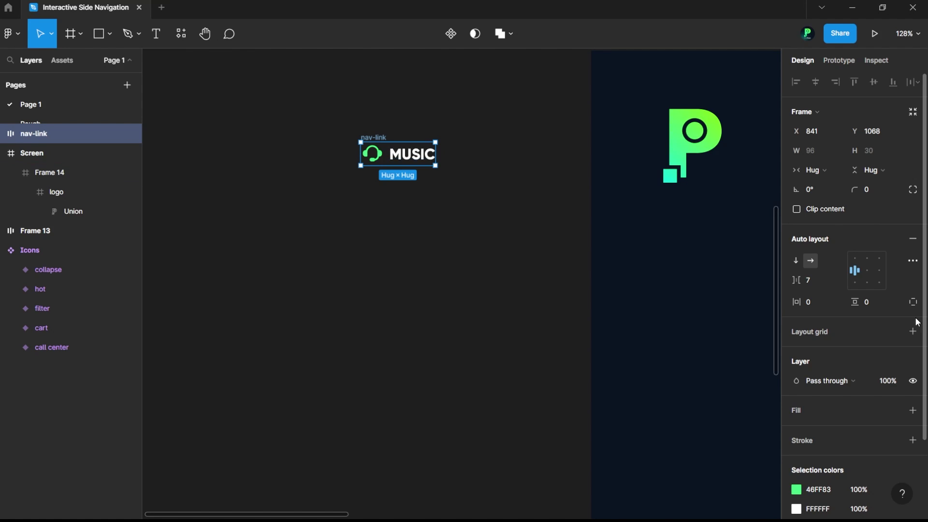
Fill the nav-link frame with the dark navy 0B1422 sampled from the sidebar
click(795, 415)
click(796, 429)
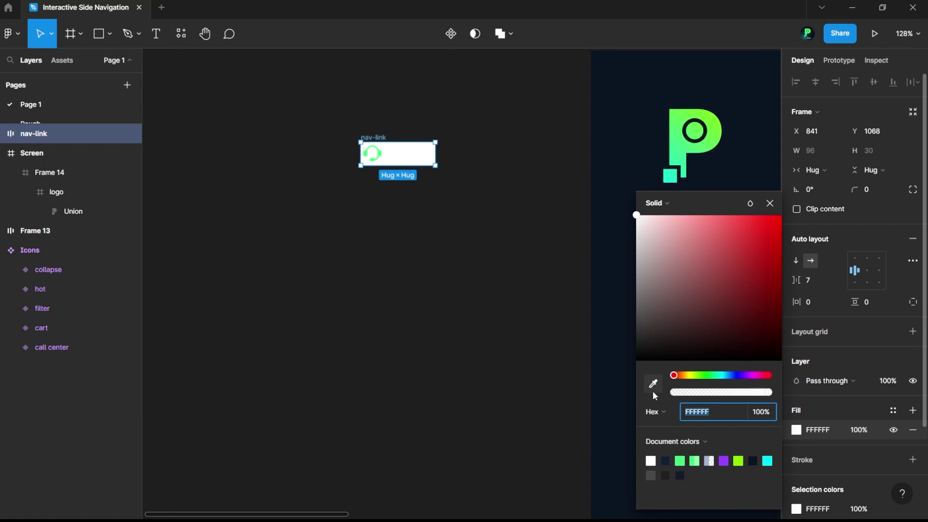
scroll(388, 320, down, 3)
scroll(524, 307, up, 1)
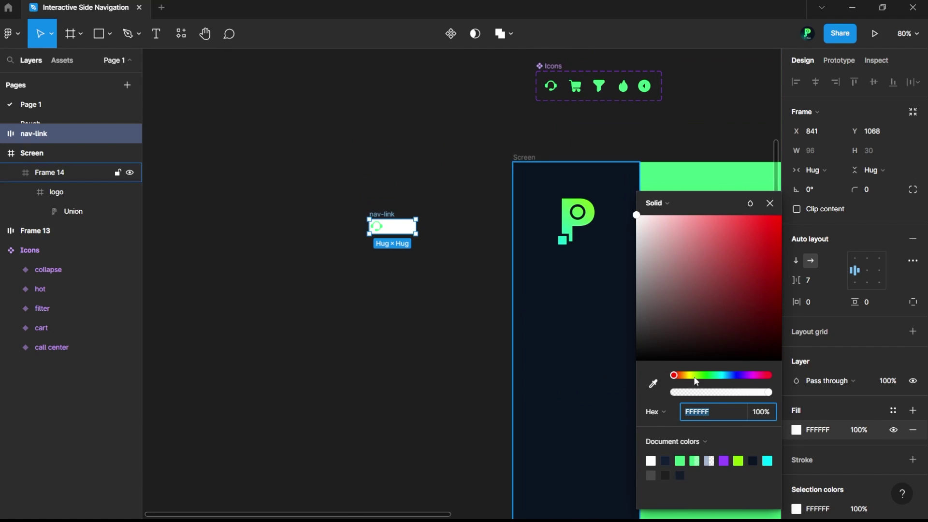
click(653, 383)
click(548, 327)
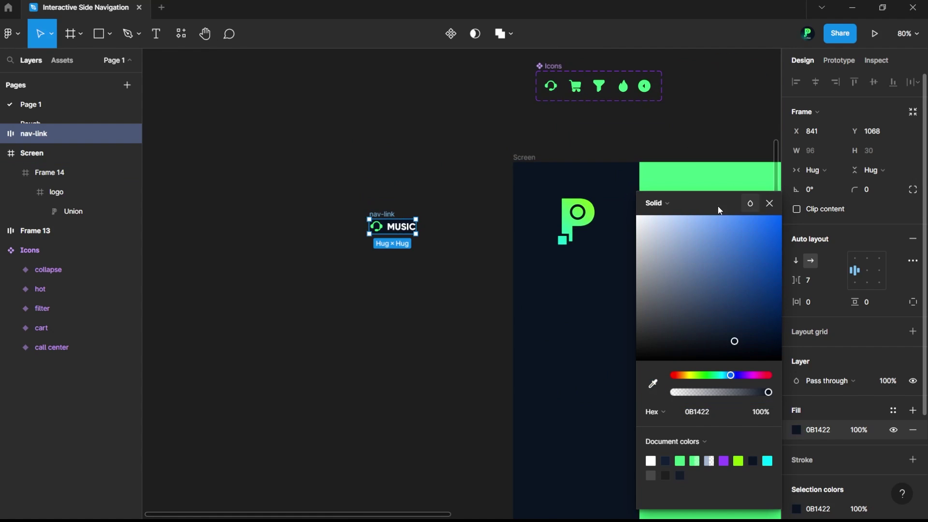
Check the sidebar's width and set the nav-link frame to a matching fixed width of 261
click(457, 194)
click(557, 262)
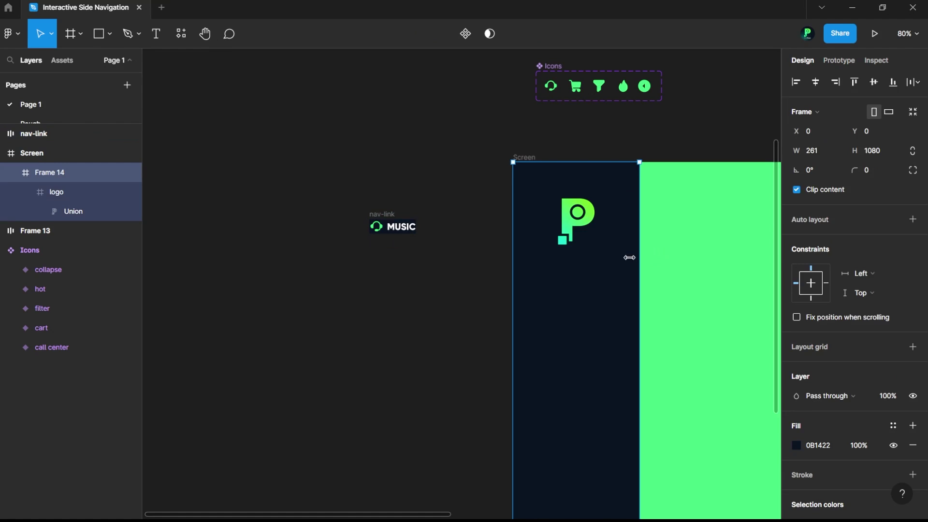
click(825, 152)
click(433, 187)
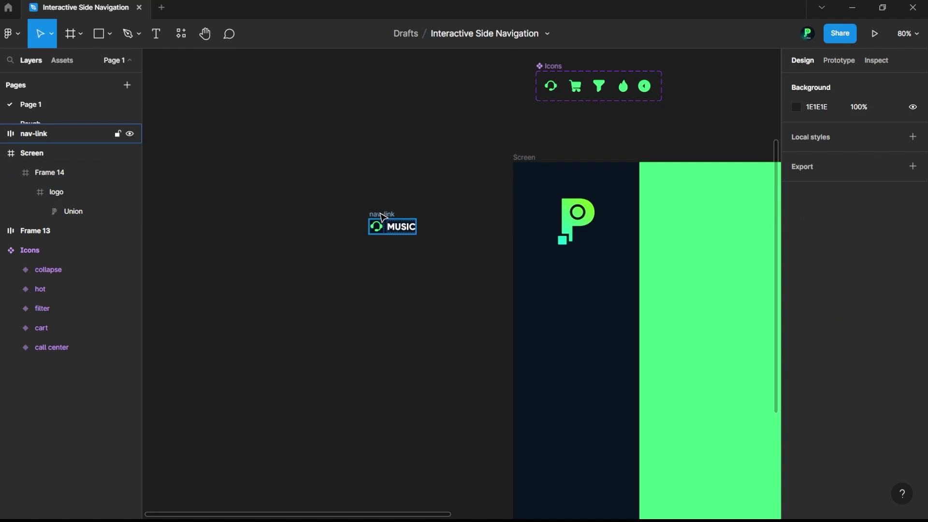
click(383, 219)
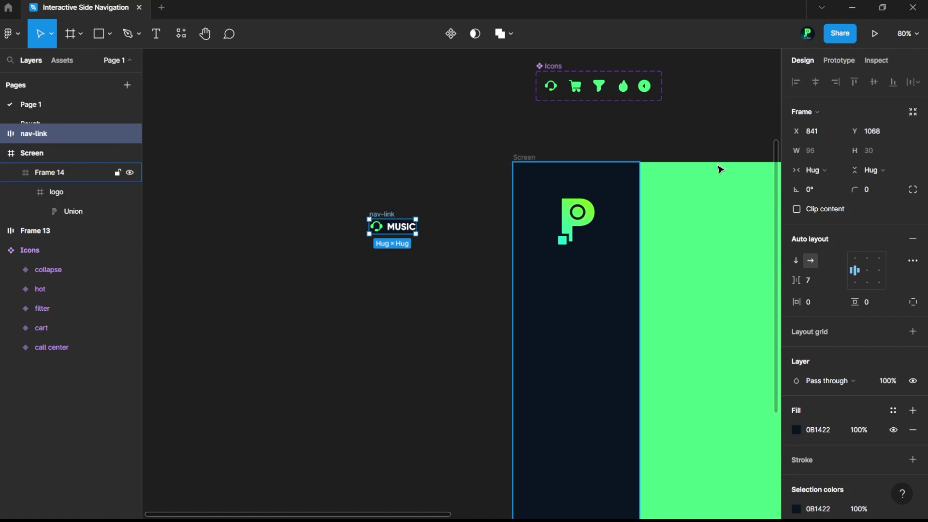
click(822, 170)
click(831, 155)
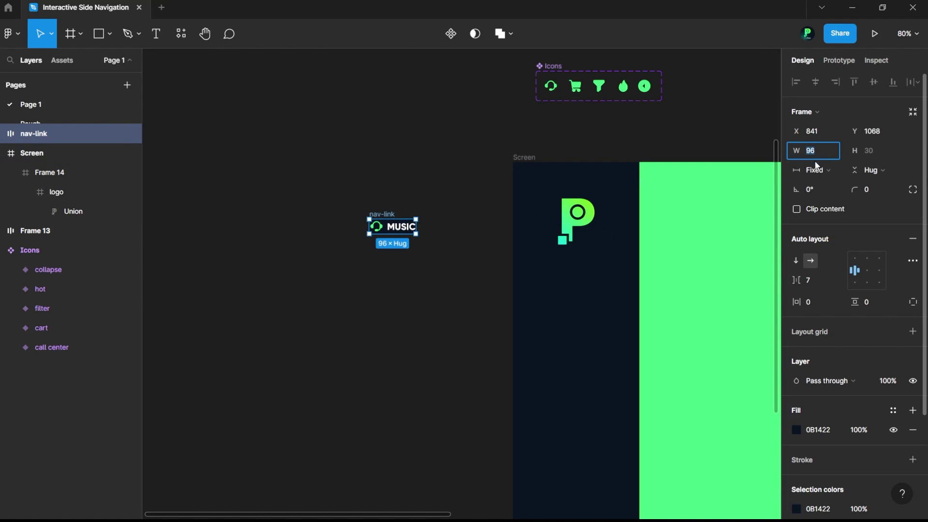
key(Return)
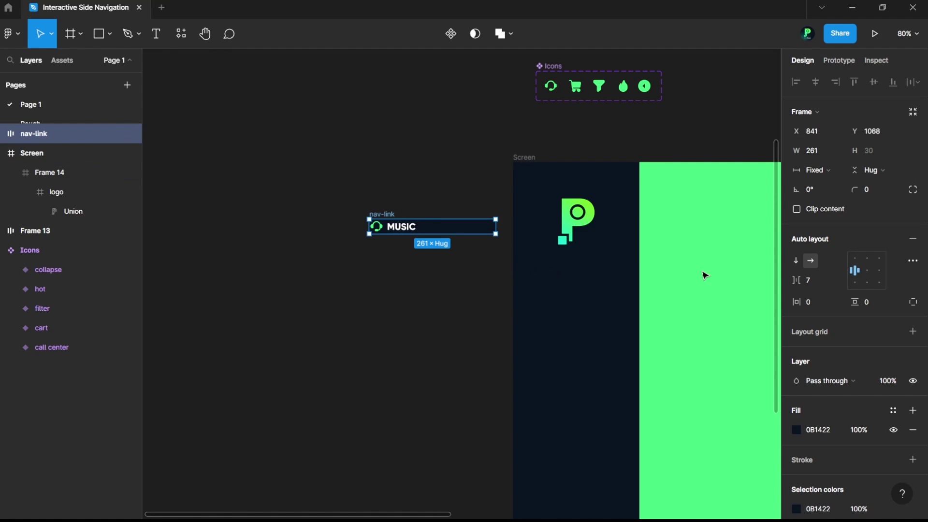
Set the nav-link frame's horizontal padding to 25 and vertical padding to 10
drag(795, 302, 869, 312)
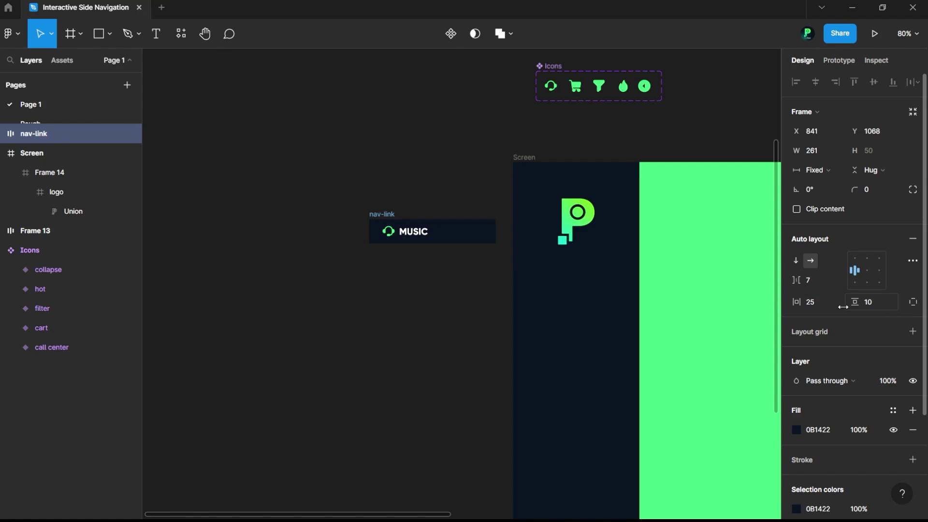
click(464, 315)
scroll(465, 279, up, 3)
Examine the icon and the MUSIC text inside the nav-link frame
double_click(389, 209)
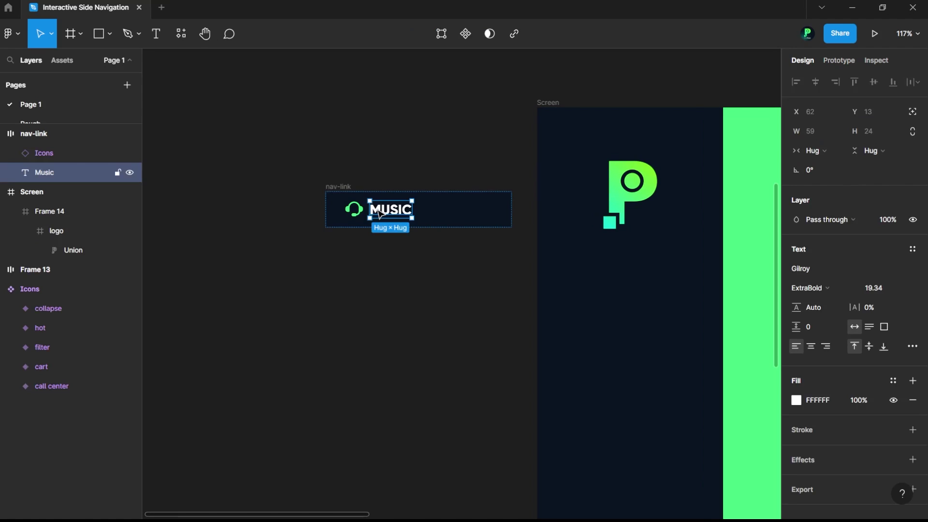
click(347, 215)
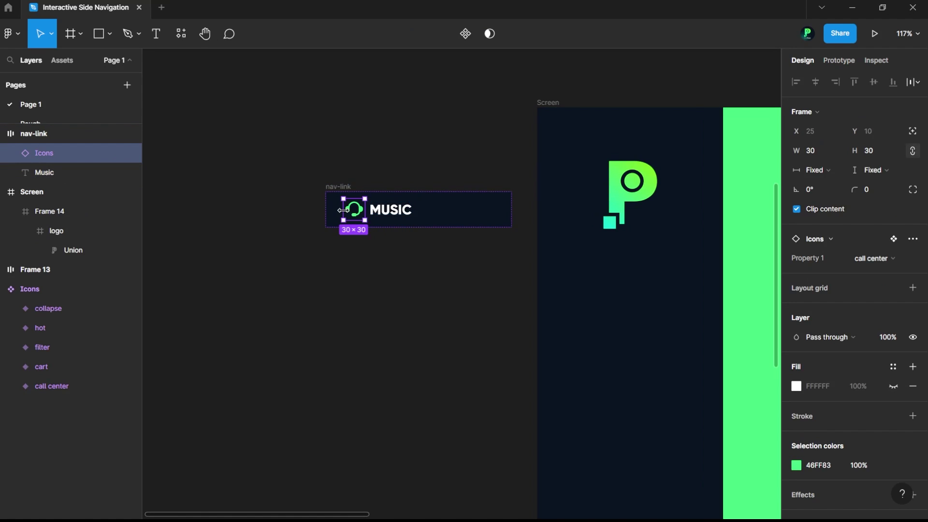
click(400, 215)
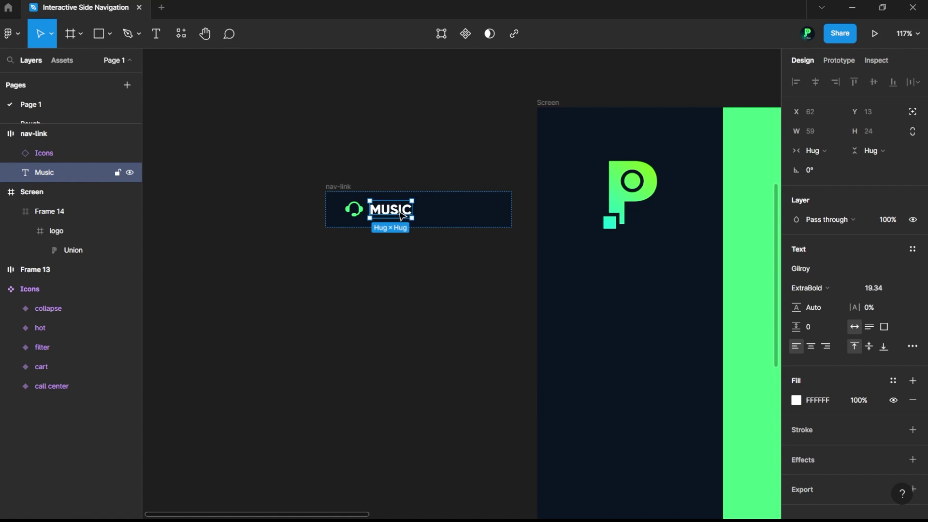
click(430, 248)
double_click(392, 210)
key(Escape)
key(Escape)
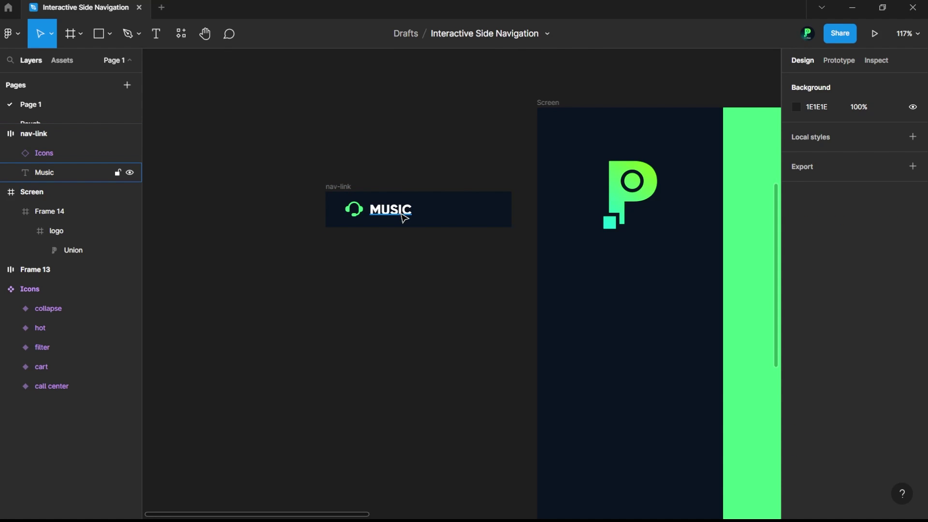
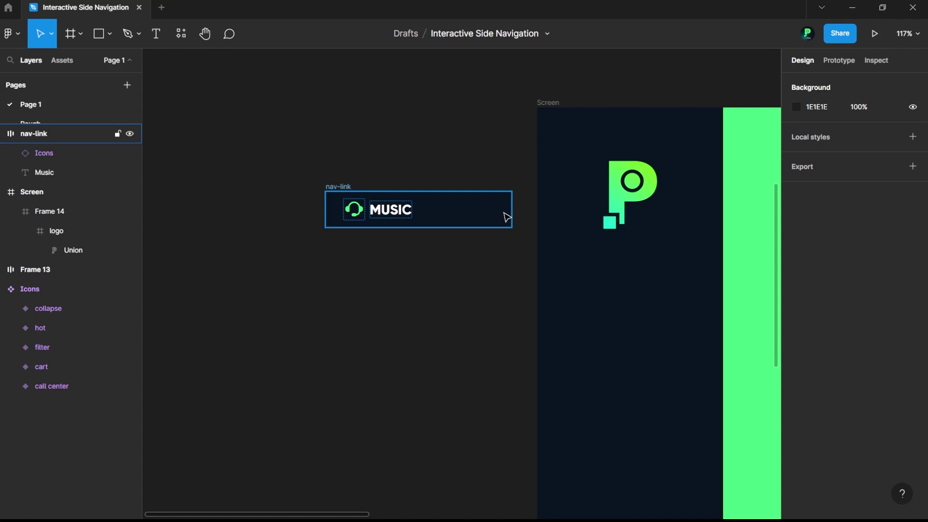
click(507, 217)
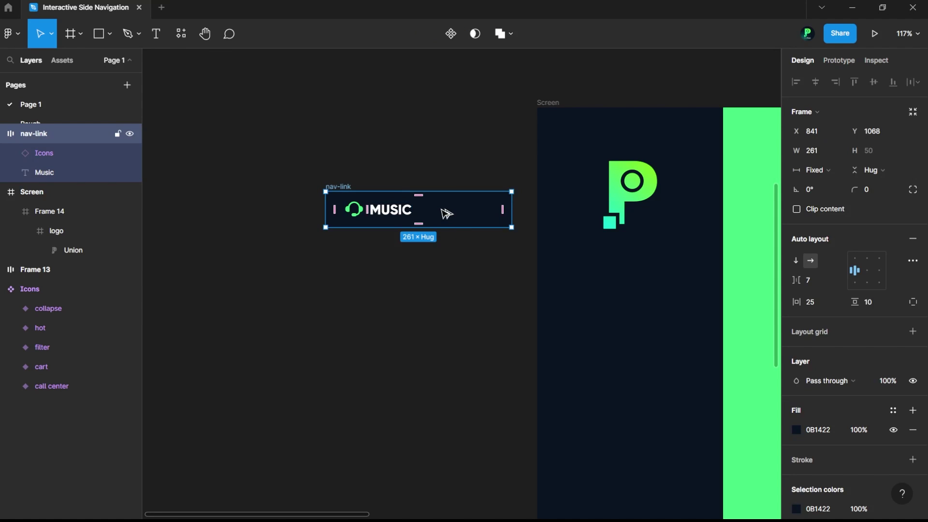
click(484, 266)
key(r)
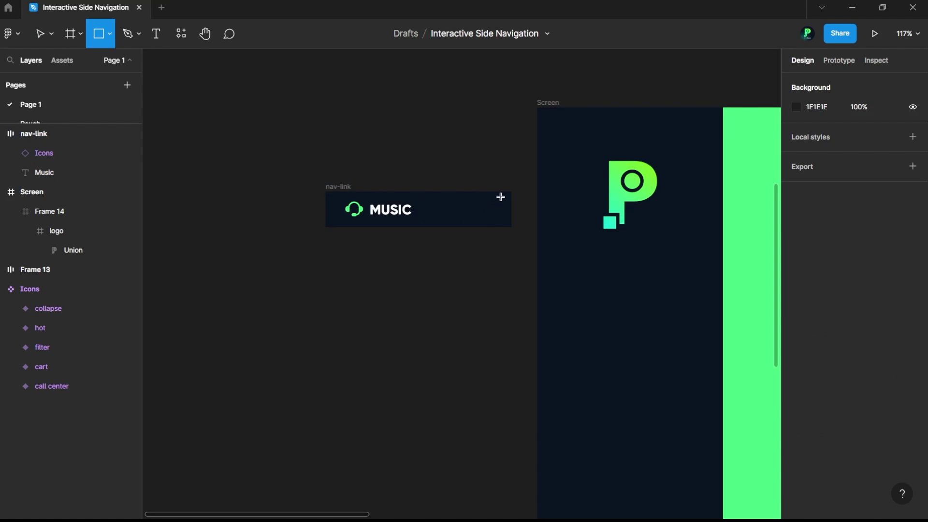
drag(500, 198, 524, 231)
key(Delete)
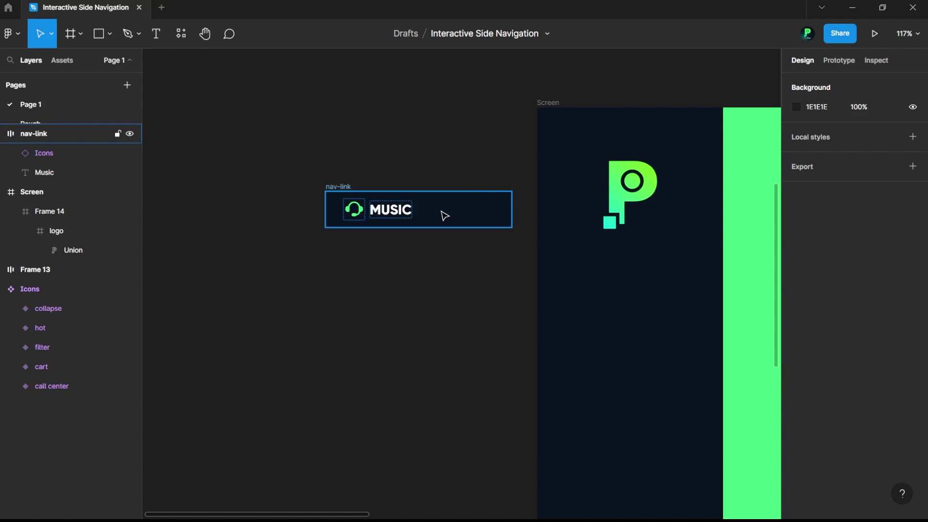
Draw a rectangle about 18 by 38 inside the nav-link frame and switch it to absolute position
key(r)
drag(470, 207, 480, 230)
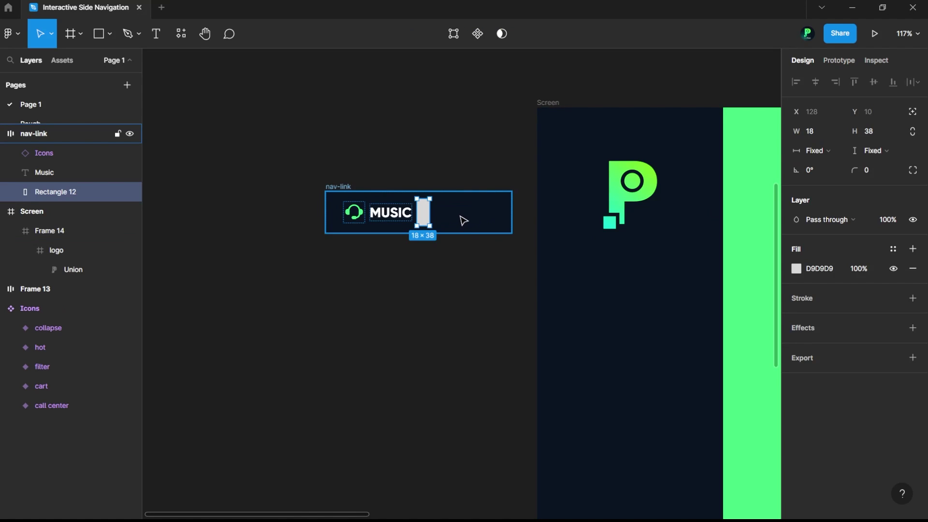
click(912, 112)
Align the rectangle to the nav-link's right edge, centre it vertically and stretch it to the full 50 height
scroll(493, 209, up, 3)
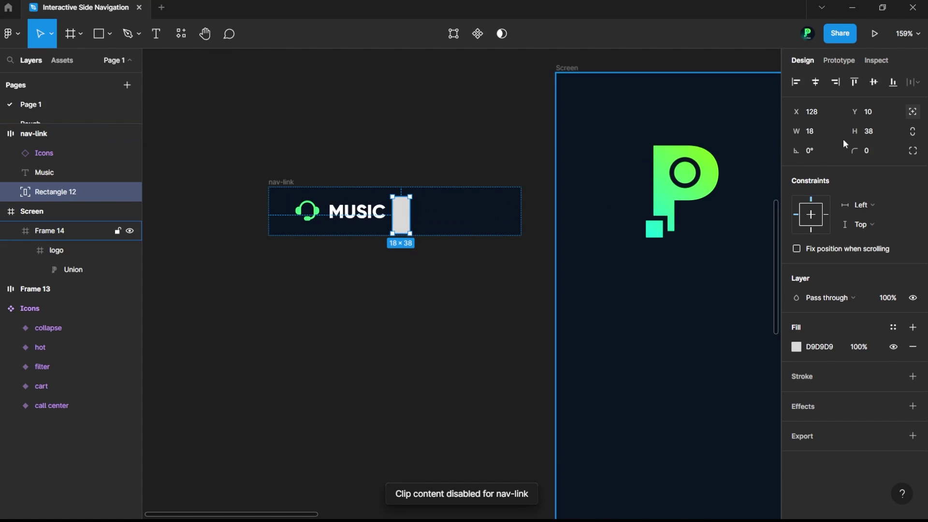
click(835, 84)
click(873, 83)
drag(515, 192, 515, 186)
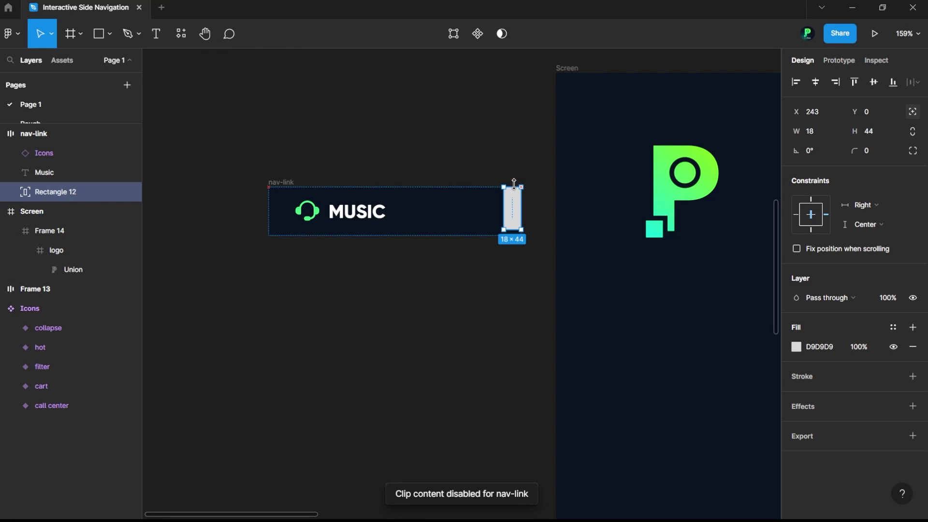
drag(513, 231, 513, 236)
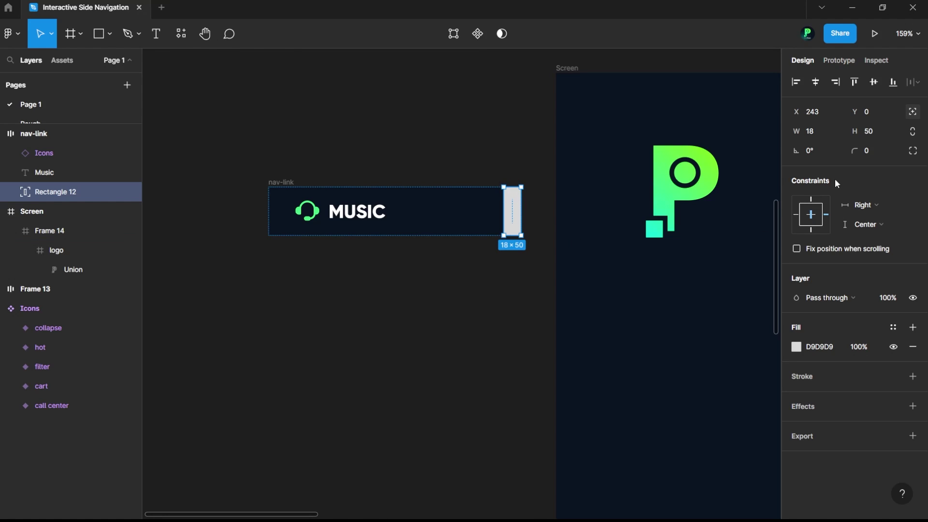
Turn on content clipping for the nav-link frame
scroll(563, 199, up, 3)
key(Escape)
click(375, 233)
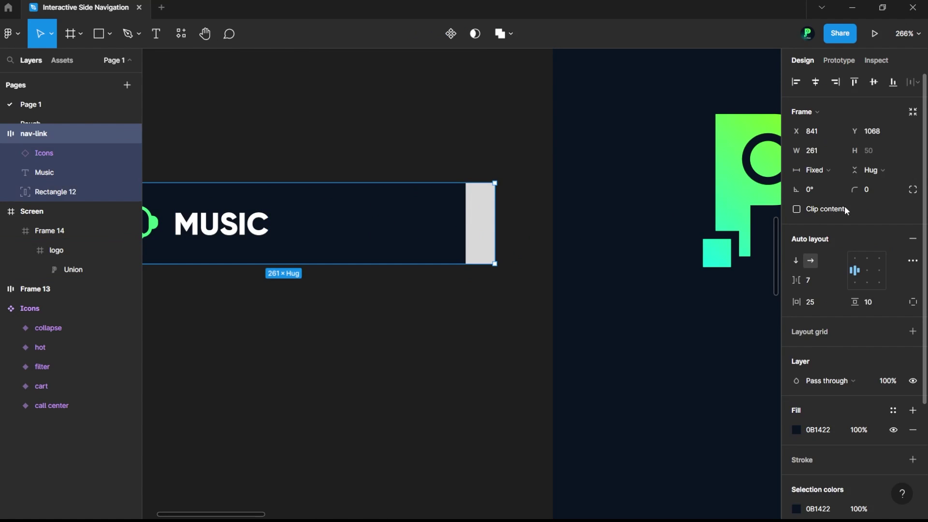
click(470, 150)
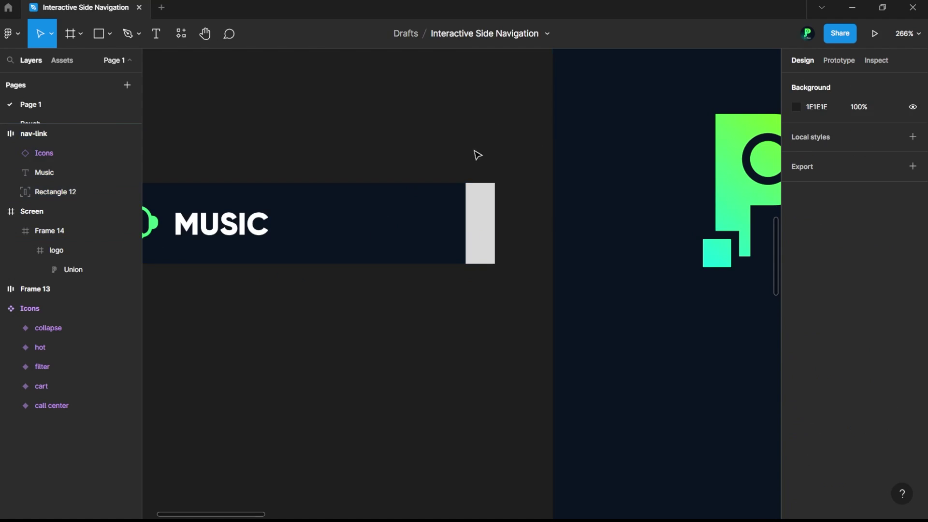
Narrow the rectangle to about 9, round its corners by 10 and extend it past the frame's right edge to a width of 16
click(479, 215)
drag(465, 222, 480, 223)
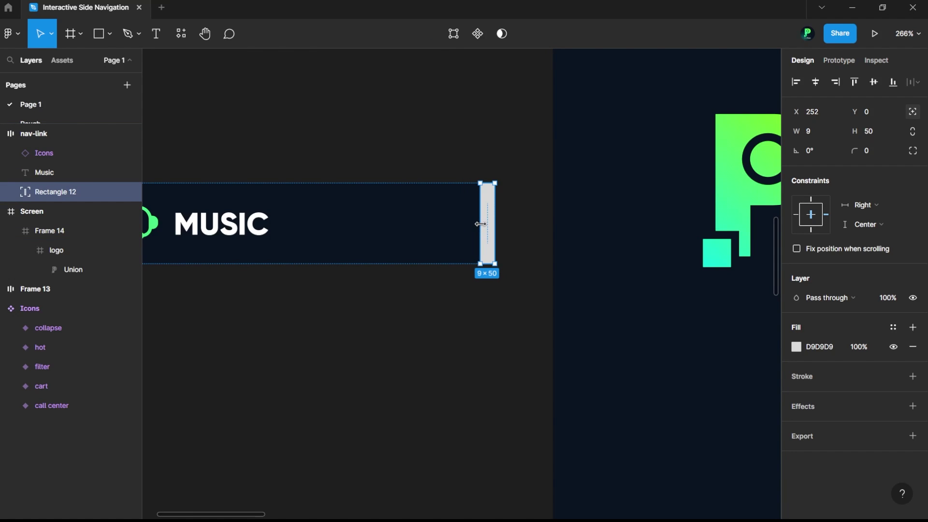
click(858, 152)
text(10)
key(Return)
drag(495, 218, 505, 217)
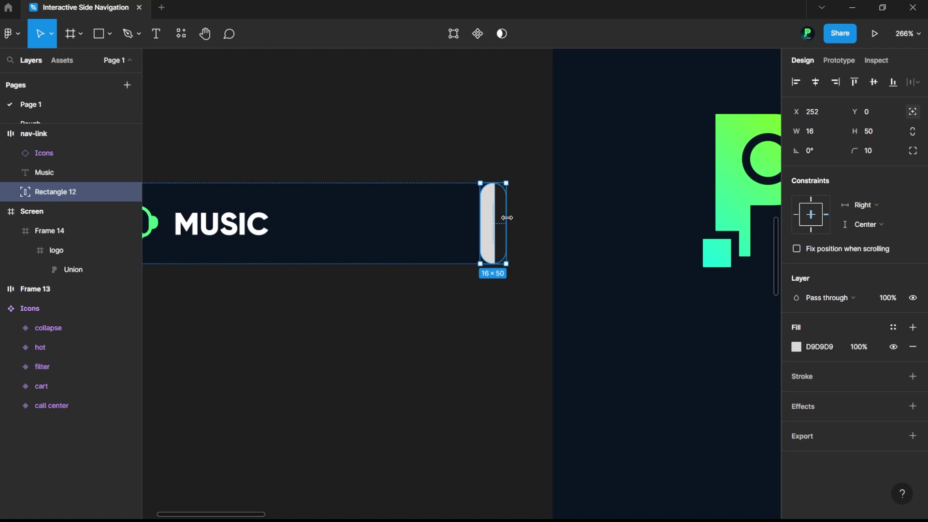
Fill the rounded rectangle with the document's green 46FF83
click(796, 350)
click(691, 460)
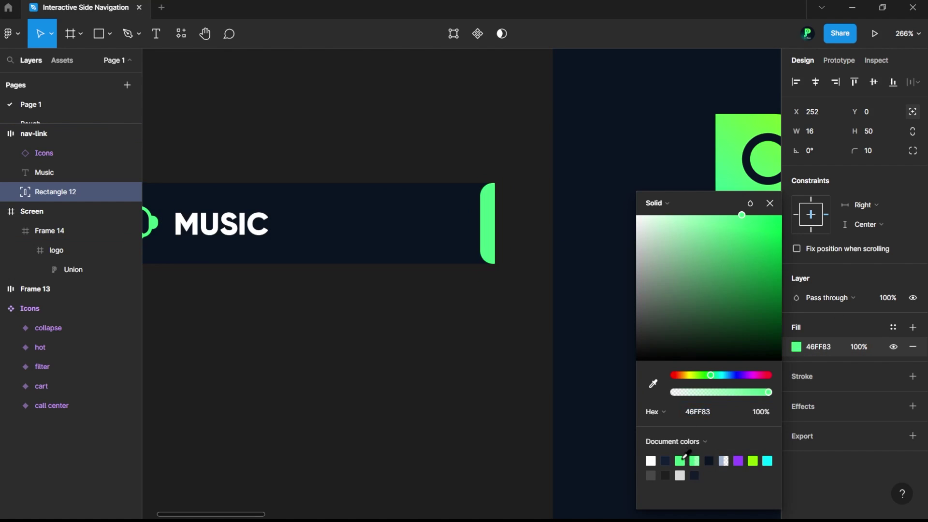
click(493, 137)
Add a drop shadow to the green bar in colour 46FF83 at 50% opacity
click(488, 216)
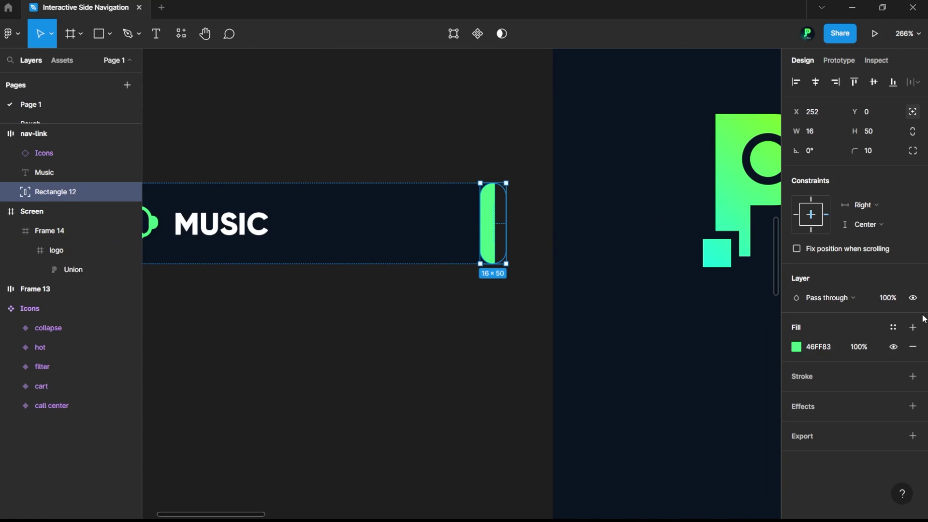
click(834, 414)
click(820, 429)
click(821, 425)
click(797, 427)
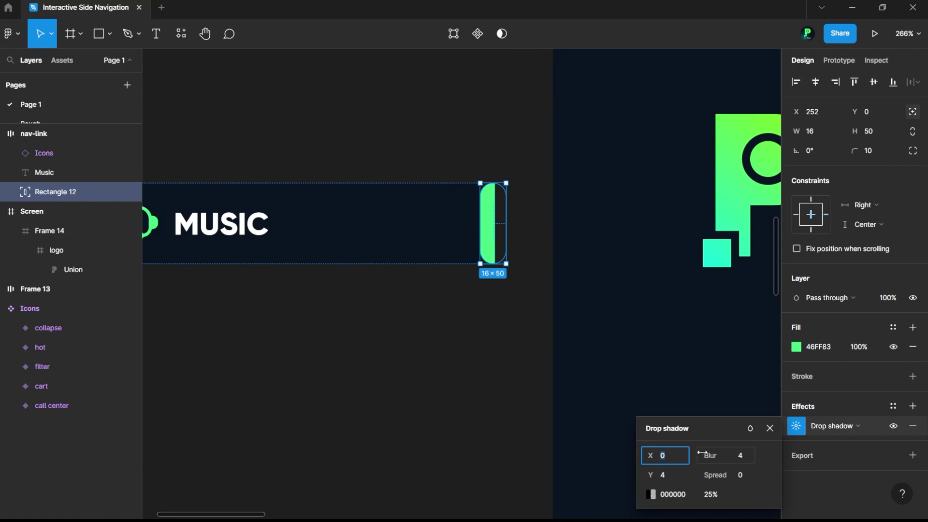
click(651, 495)
click(519, 460)
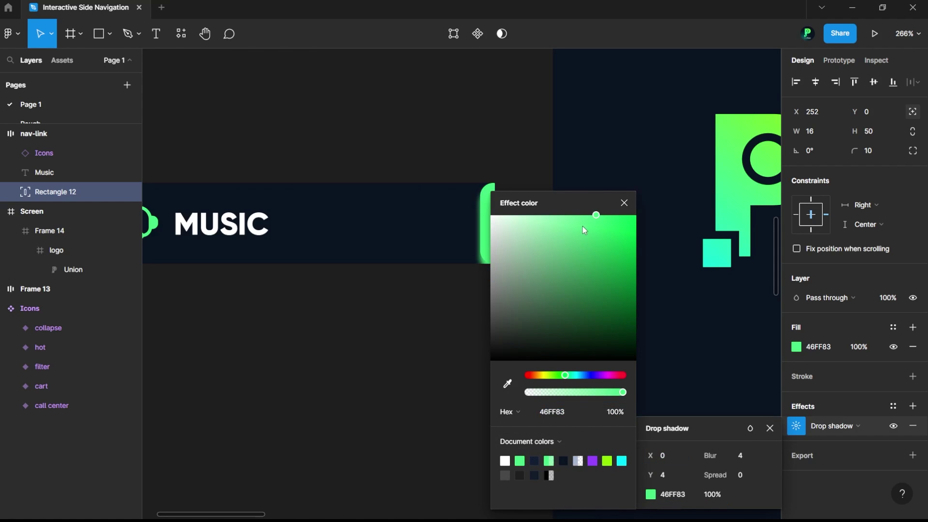
click(624, 202)
scroll(519, 221, up, 5)
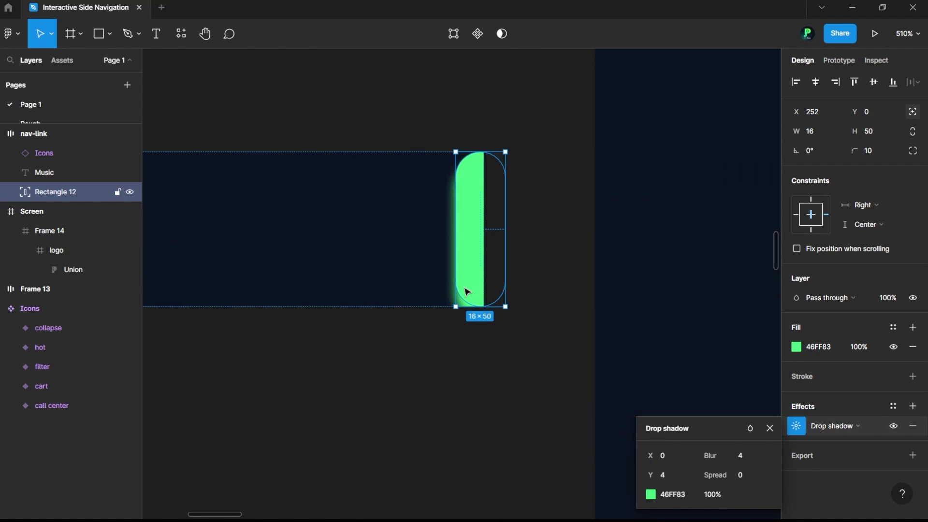
drag(714, 491, 631, 489)
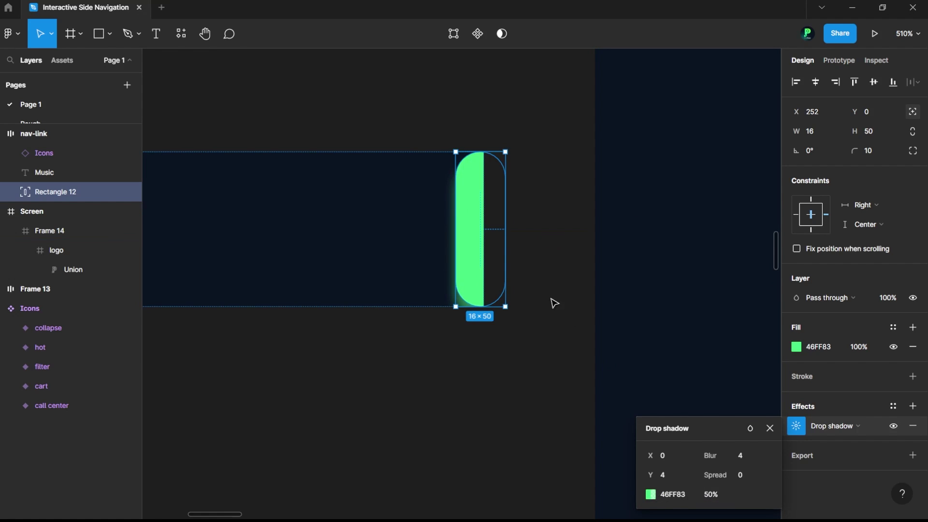
Shorten the green bar to a height of 47 and centre it vertically in the nav-link
drag(483, 306, 488, 298)
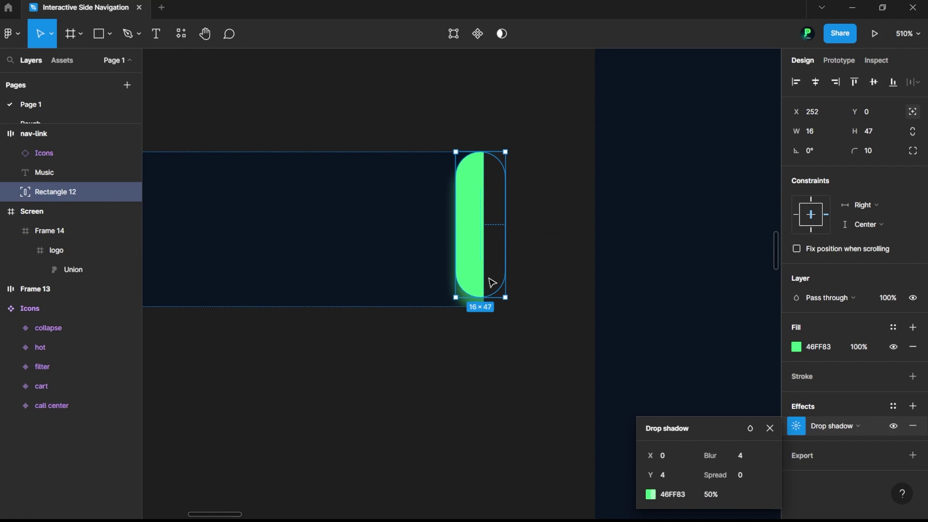
drag(484, 153, 488, 150)
click(872, 81)
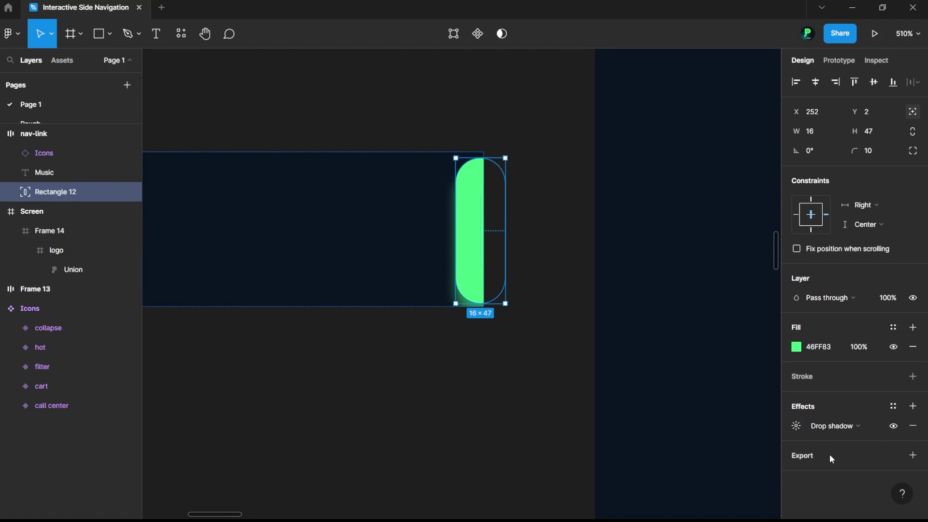
Set the green bar's drop shadow to X -2, Y 0 and blur 11
click(796, 427)
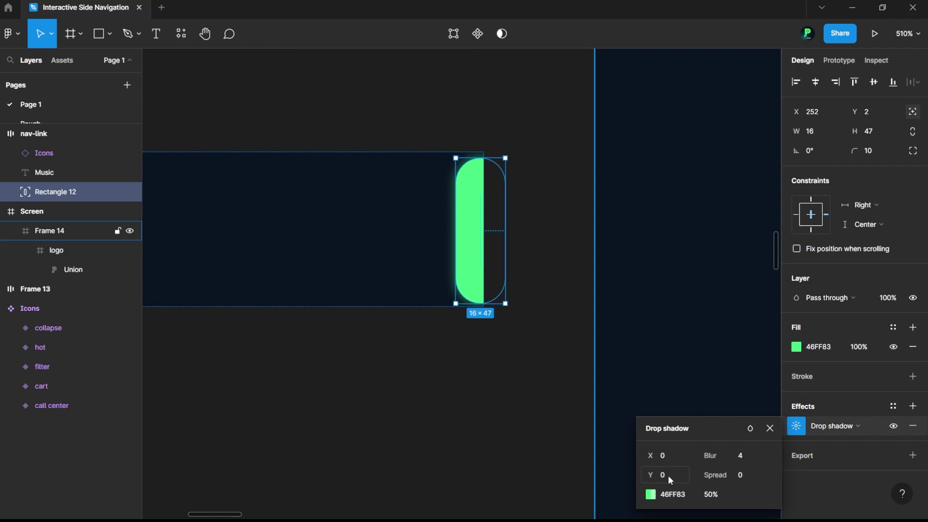
drag(650, 455, 802, 465)
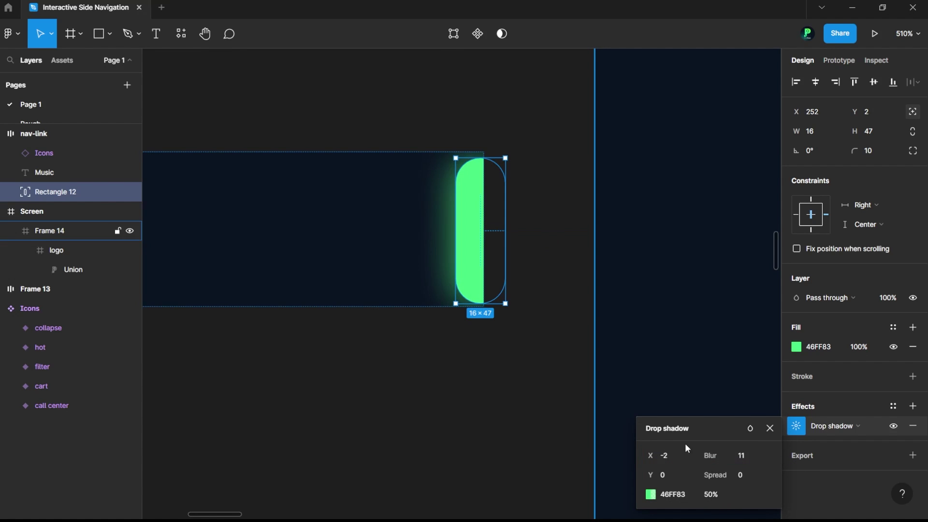
click(542, 408)
click(536, 408)
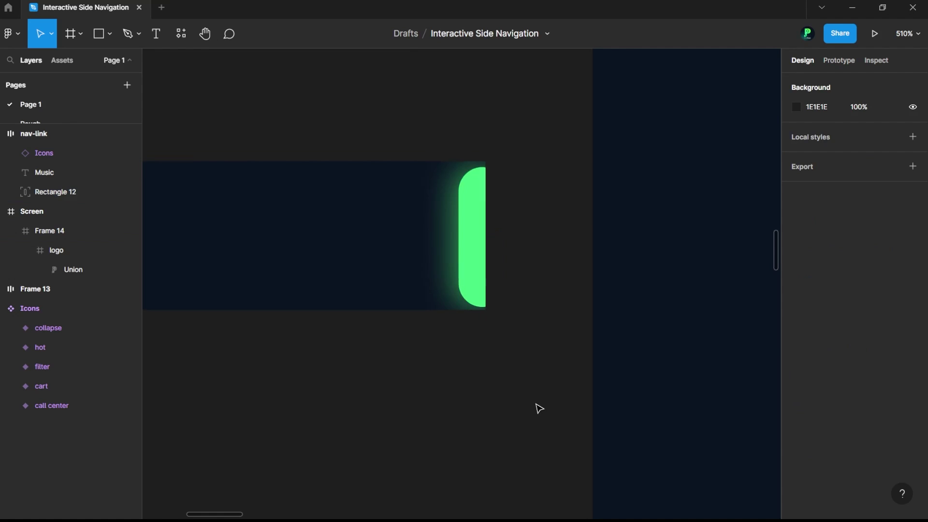
scroll(539, 409, down, 3)
scroll(537, 408, down, 2)
scroll(536, 408, down, 1)
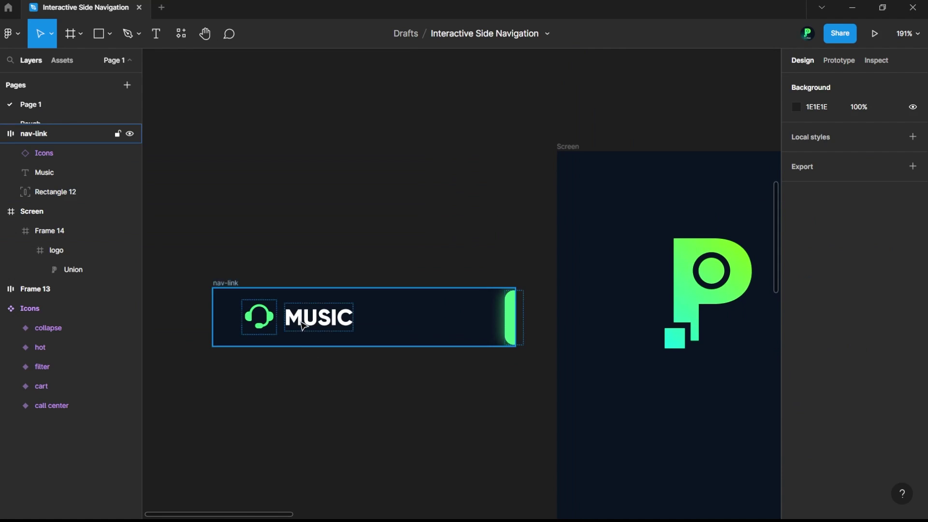
Duplicate the nav-link frame directly below the original and hide the green bar in the upper one
click(234, 284)
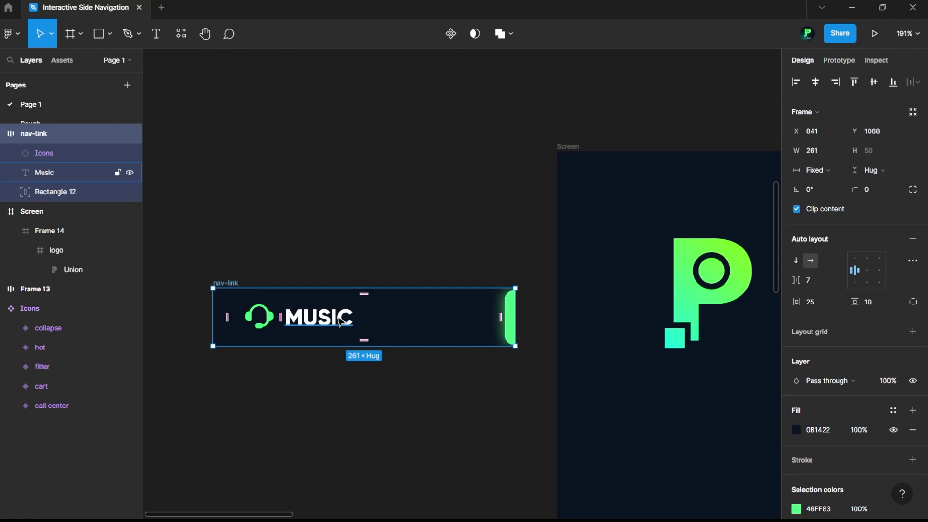
scroll(341, 321, down, 1)
scroll(343, 323, down, 2)
click(384, 406)
click(368, 328)
drag(356, 320, 354, 383)
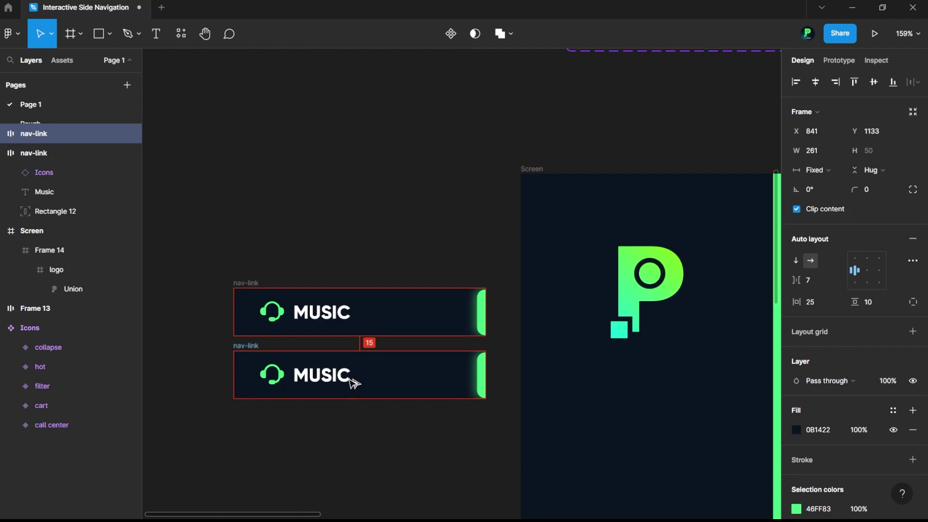
click(482, 312)
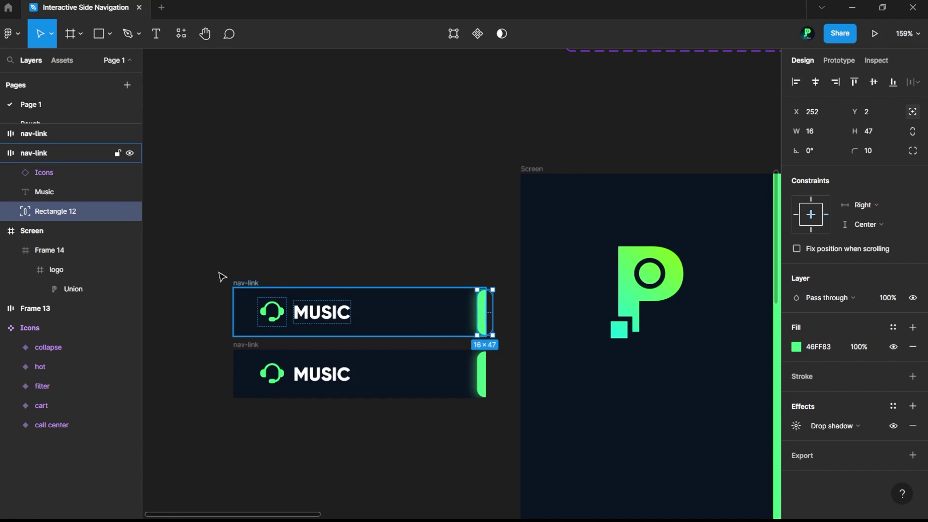
click(130, 211)
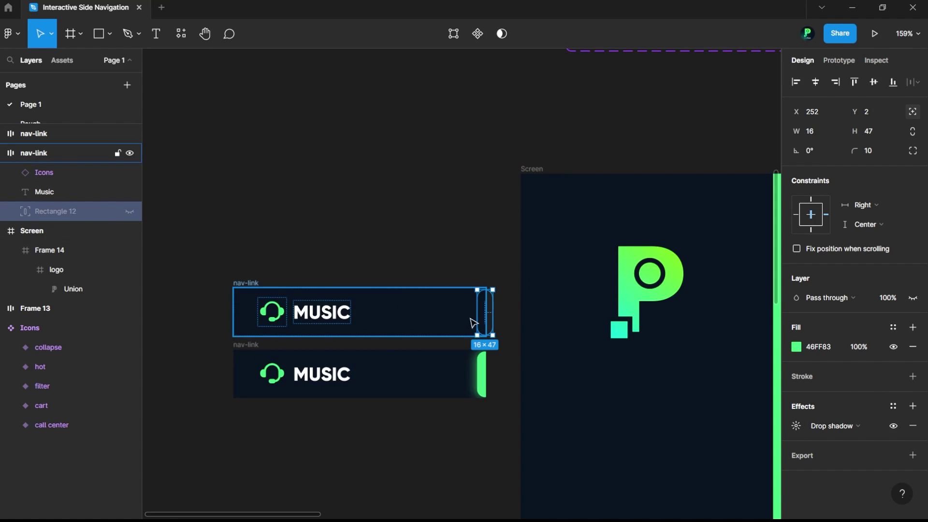
Fill the lower nav-link frame with the lighter navy sampled from the third swatch of the Frame 13 colour palette
click(252, 347)
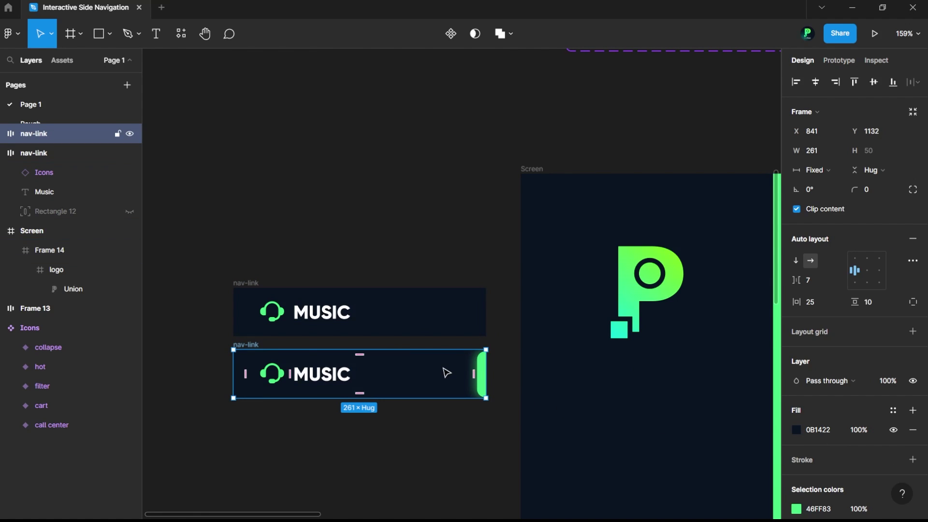
click(796, 430)
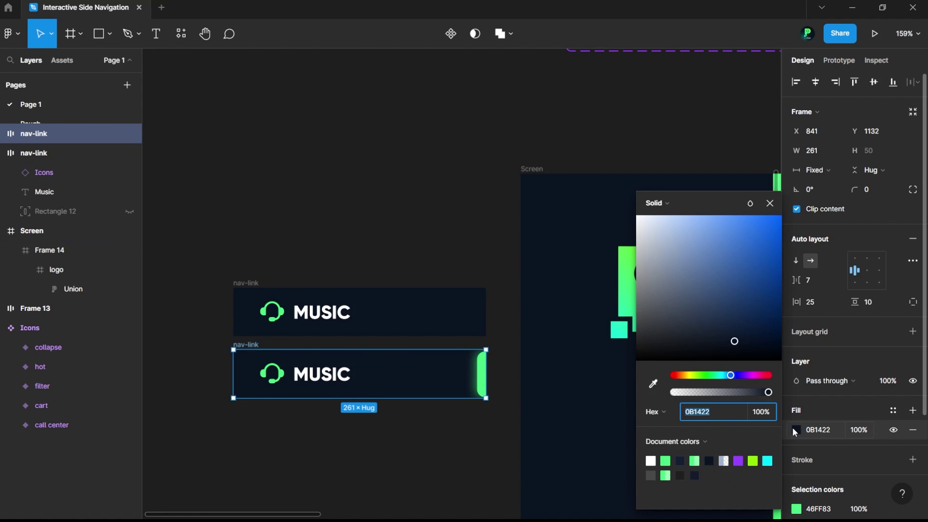
scroll(406, 246, down, 5)
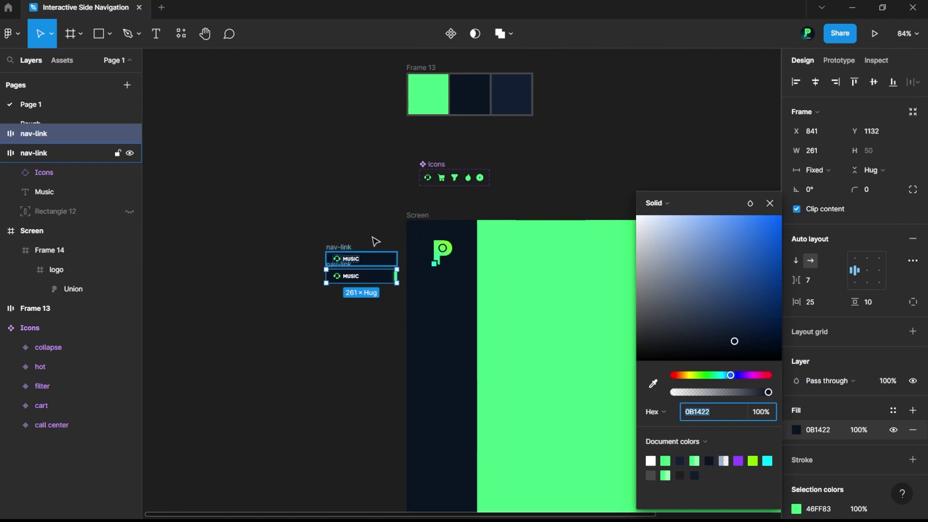
click(652, 383)
click(512, 238)
click(356, 327)
scroll(377, 453, up, 3)
scroll(354, 444, up, 3)
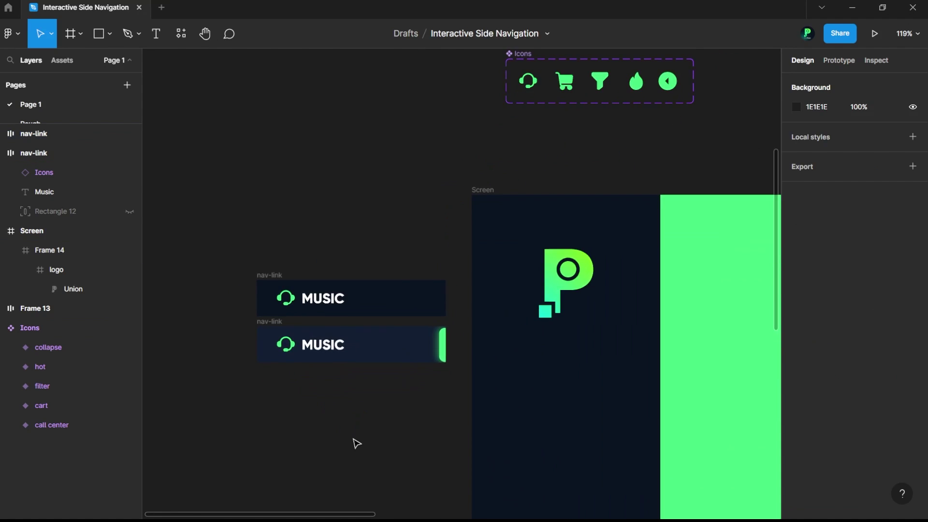
click(437, 347)
click(211, 253)
drag(209, 242, 462, 394)
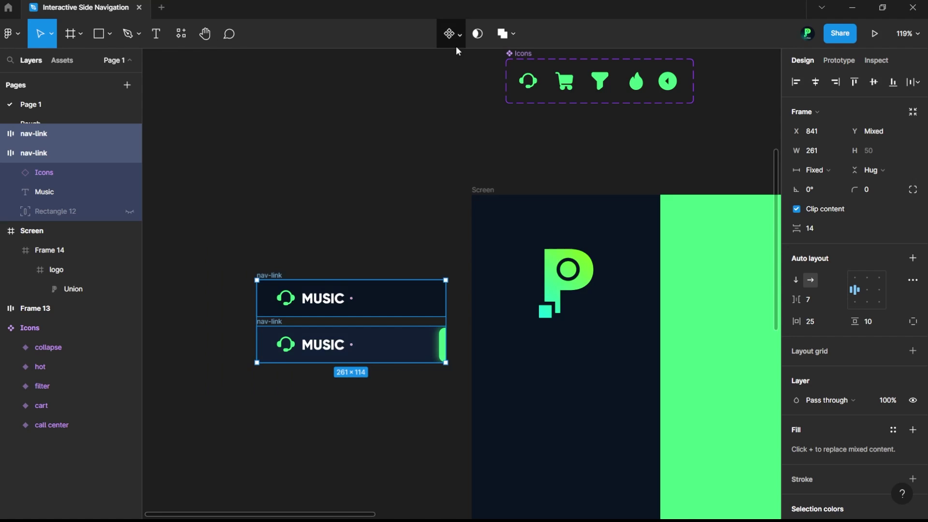
click(315, 259)
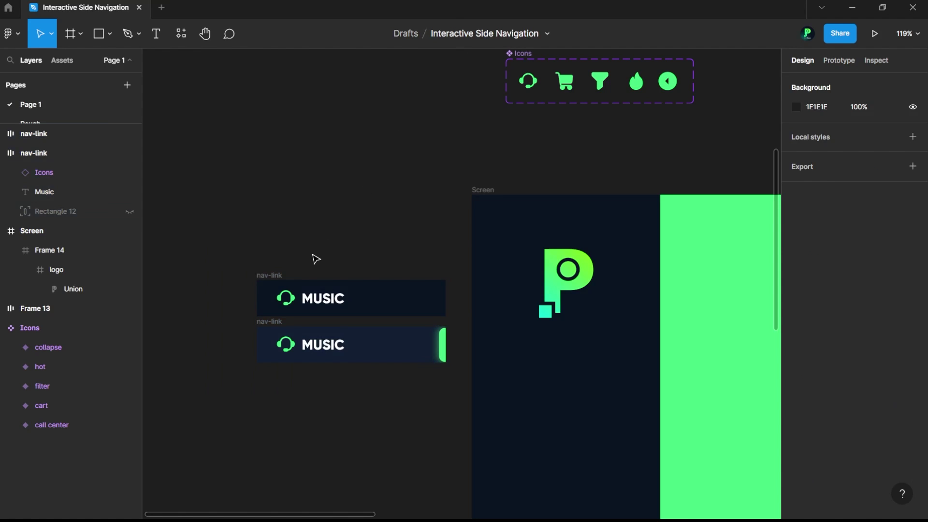
Recolour the headset icon in the upper nav-link to FFFFFF
double_click(289, 299)
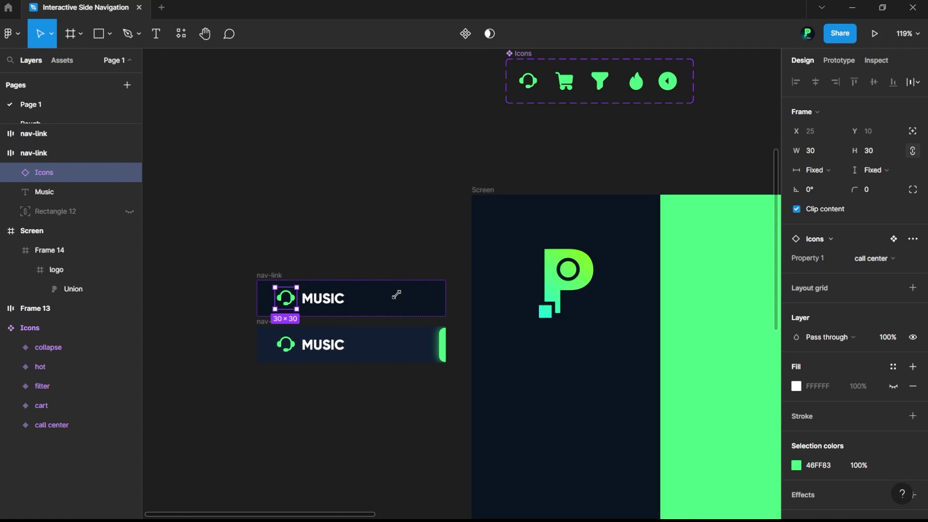
scroll(804, 400, down, 1)
click(795, 414)
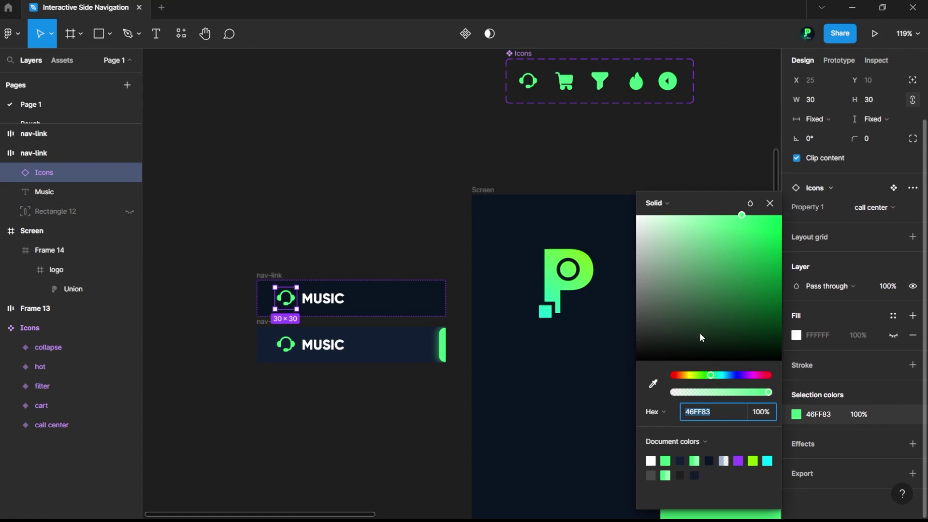
text(FFFFFF)
key(Return)
click(314, 170)
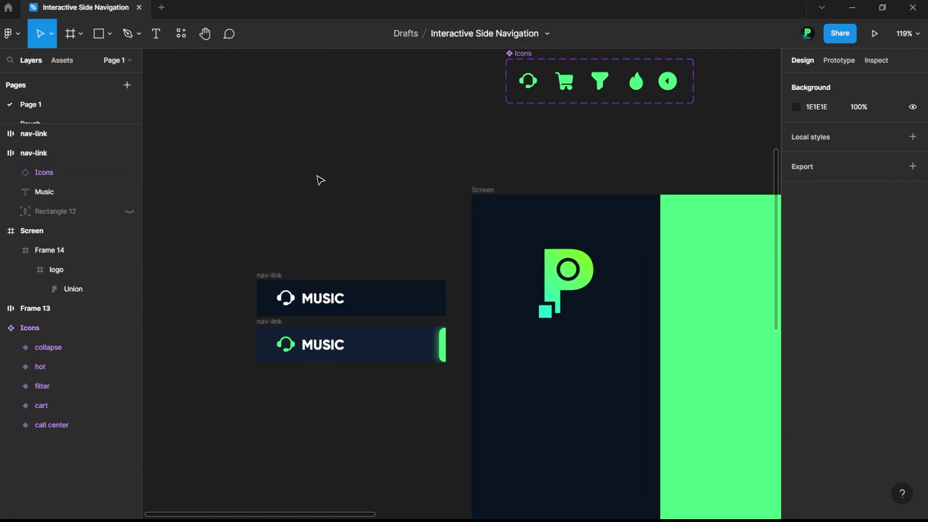
Turn both nav-link frames into components and combine them as variants of one component set
drag(222, 251, 465, 399)
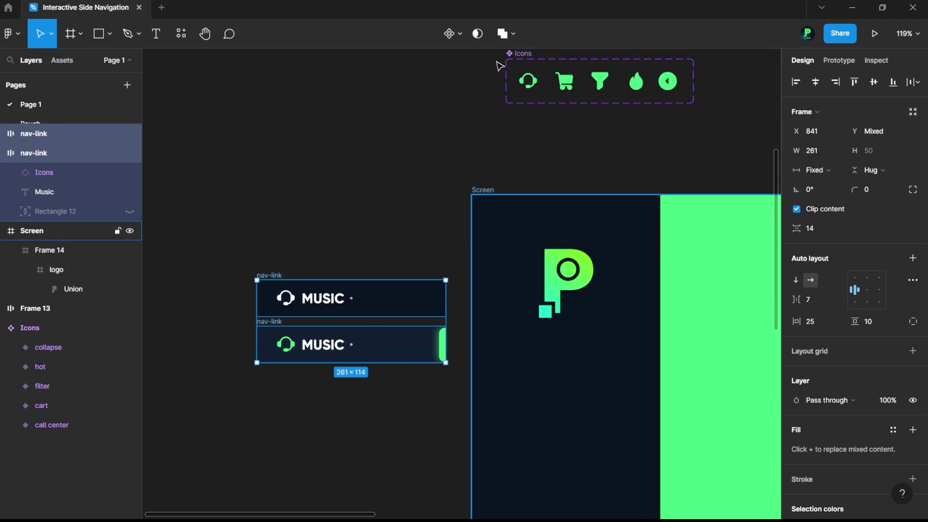
click(459, 40)
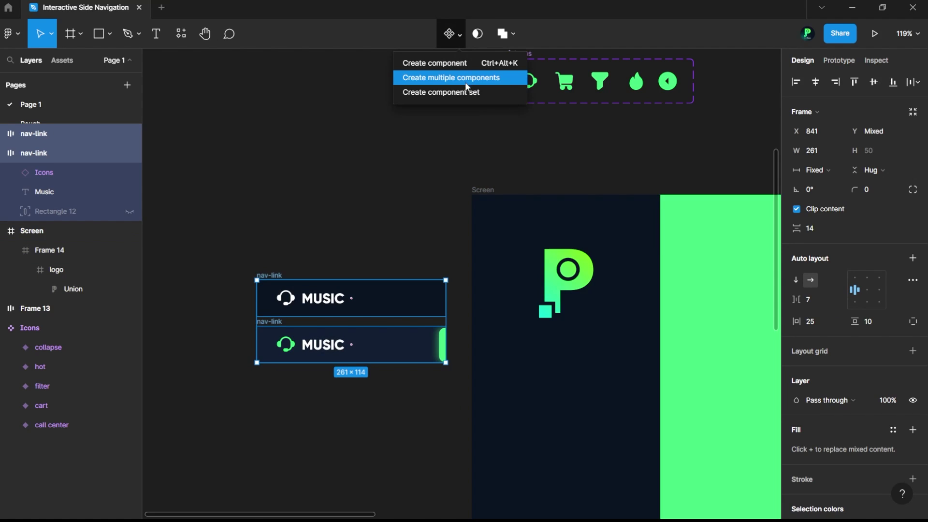
click(434, 82)
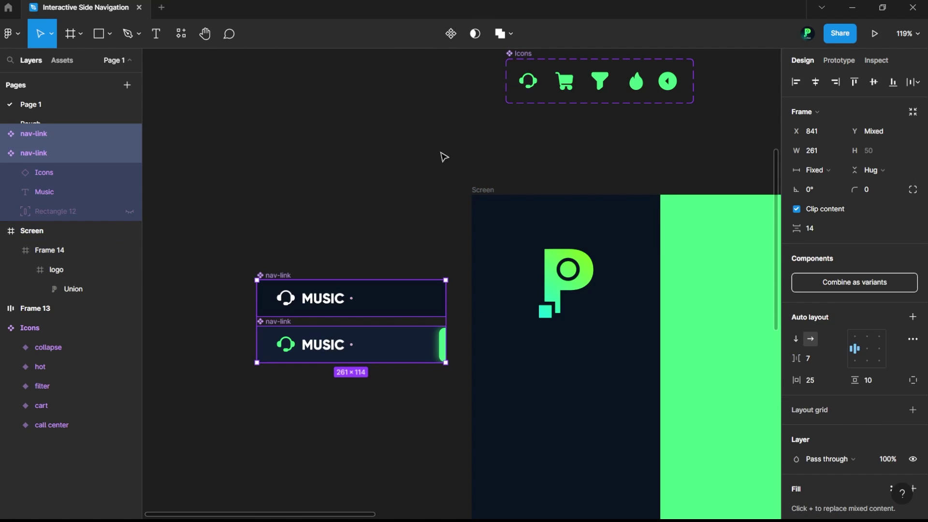
click(848, 283)
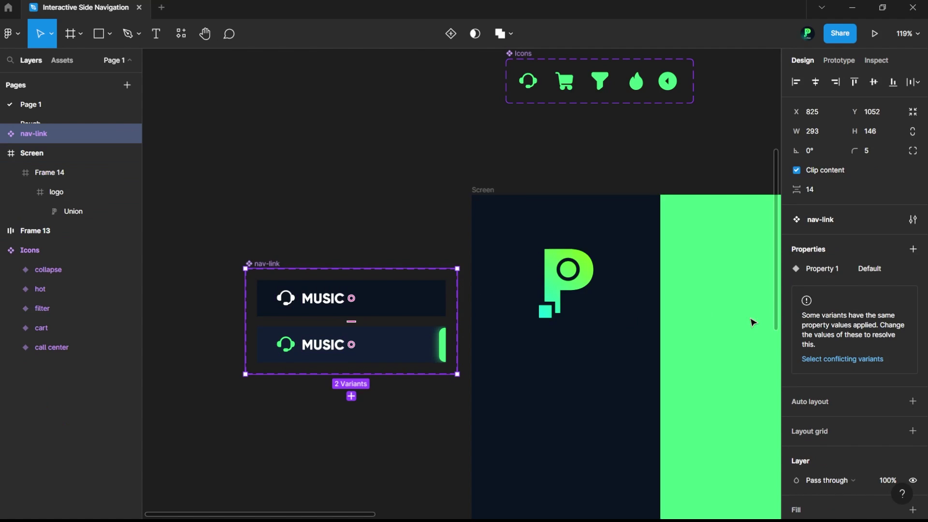
Set Property 1 of the lower nav-link variant with the green bar to Hover
click(418, 307)
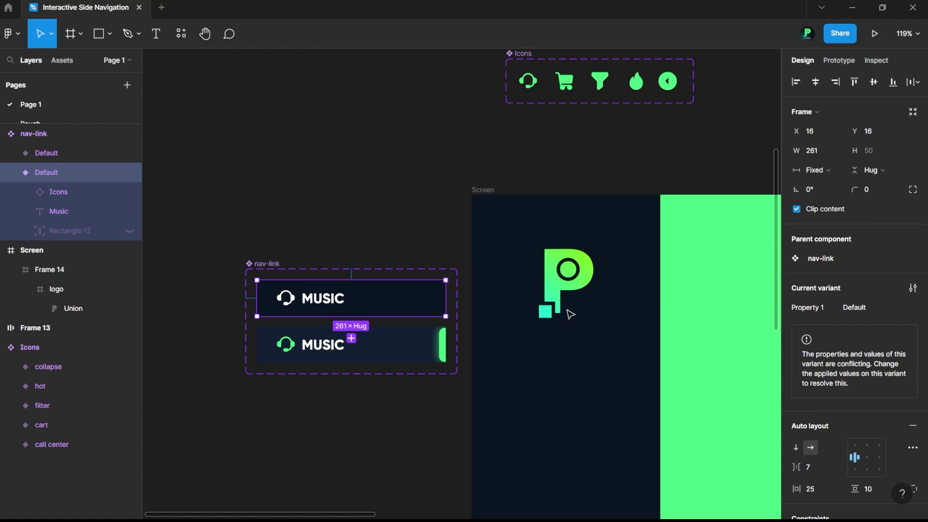
click(398, 343)
click(862, 308)
text(Hover)
key(Return)
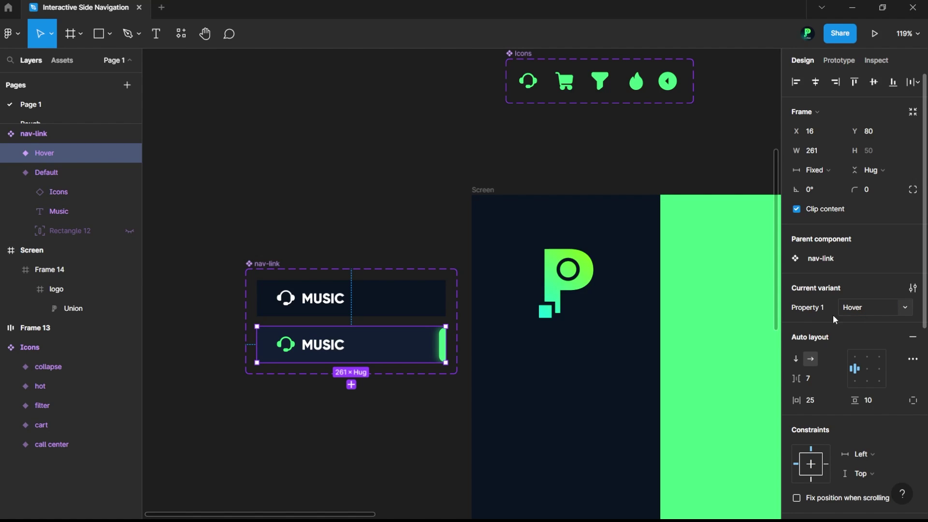
Move the nav-link component set slightly farther from the Screen frame, to X 791, Y 1042
click(423, 219)
drag(271, 266, 234, 256)
key(Escape)
click(247, 264)
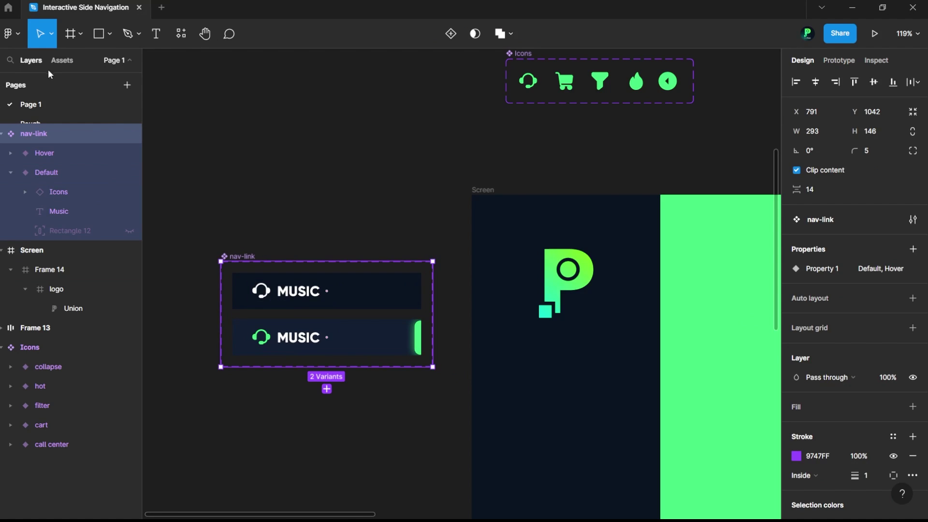
click(416, 227)
Place an instance of the default nav-link variant in the sidebar below the logo, at X 0, Y 231
click(390, 305)
drag(390, 305, 613, 385)
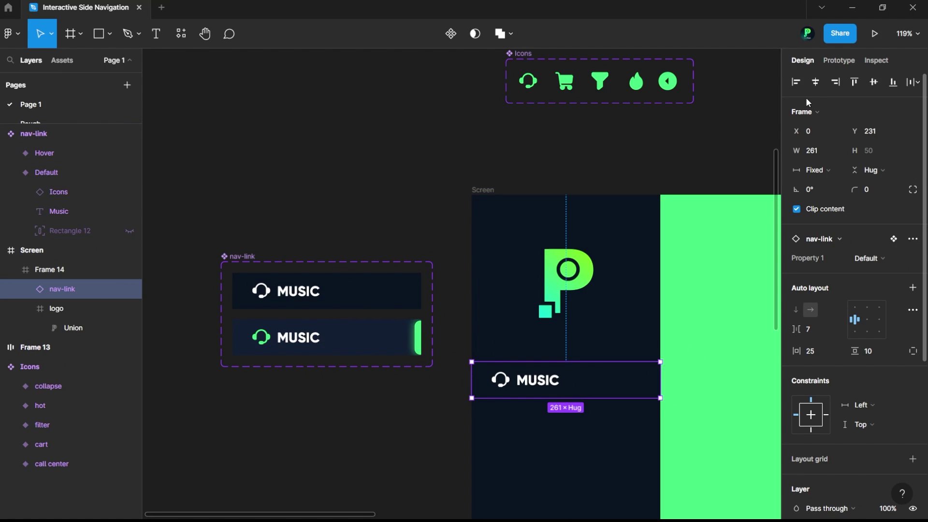
click(386, 211)
Nudge the sidebar's nav-link instance down to Y 240
scroll(379, 212, down, 3)
click(558, 313)
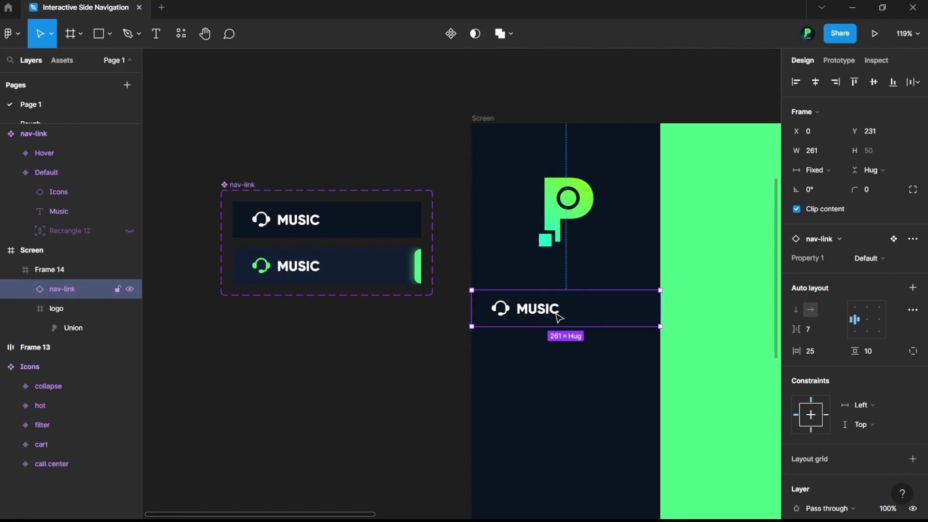
key(Down)
key(Down)
key(Down)
key(Down)
key(Down)
key(Down)
key(Down)
key(Down)
key(Down)
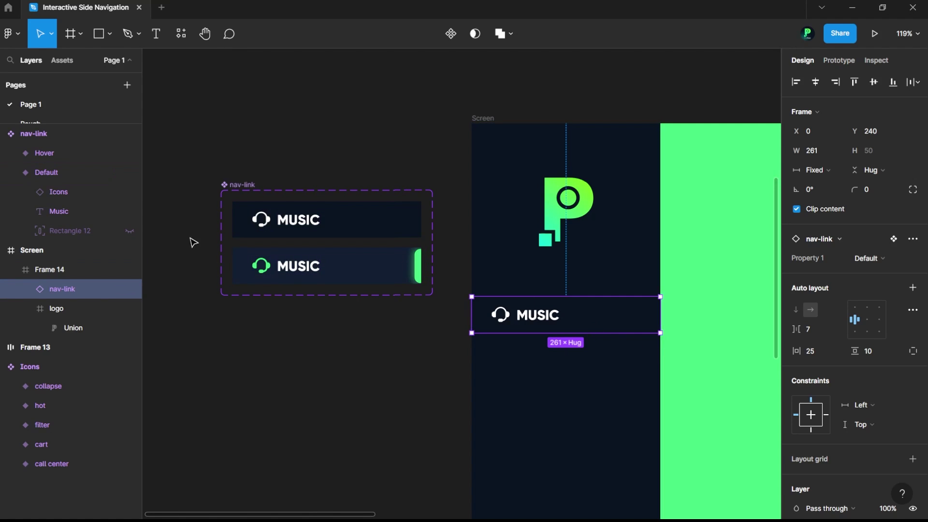
Rename the Music text layer in the Default variant to nav-title
click(327, 230)
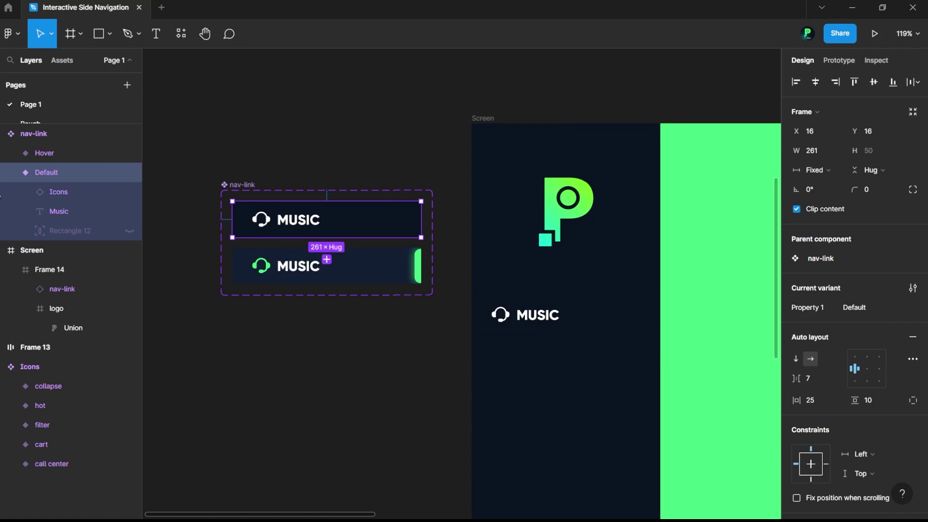
double_click(68, 216)
text(title)
key(ctrl+a)
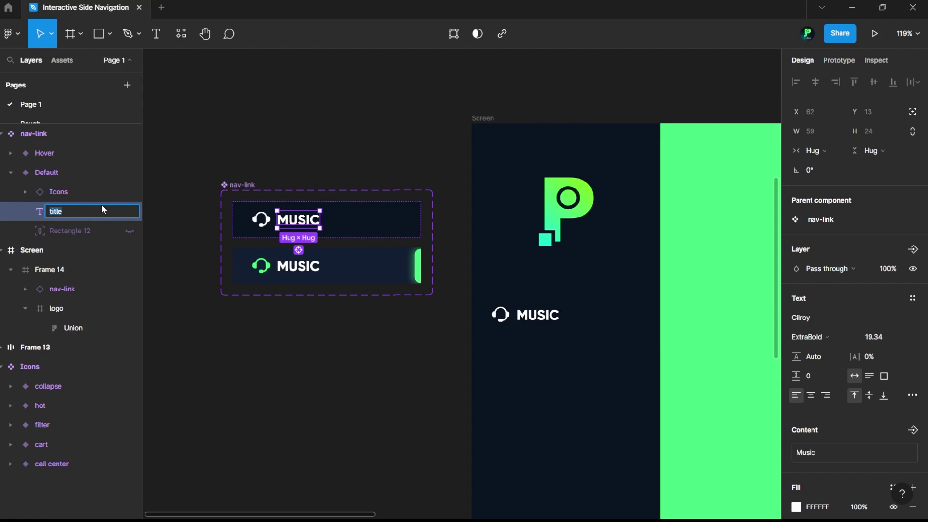
text(nav-l)
text(itle)
key(Return)
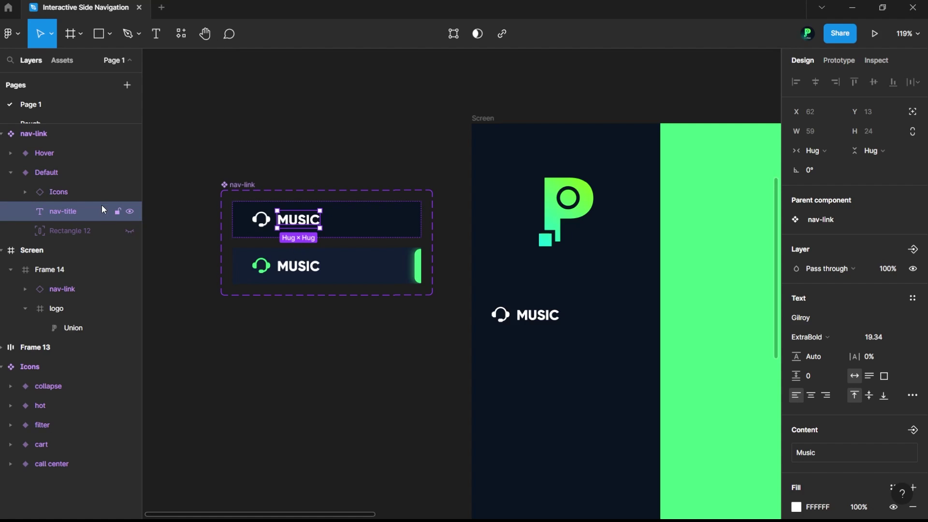
Rename the Music text layer in the Hover variant to nav-title
click(235, 272)
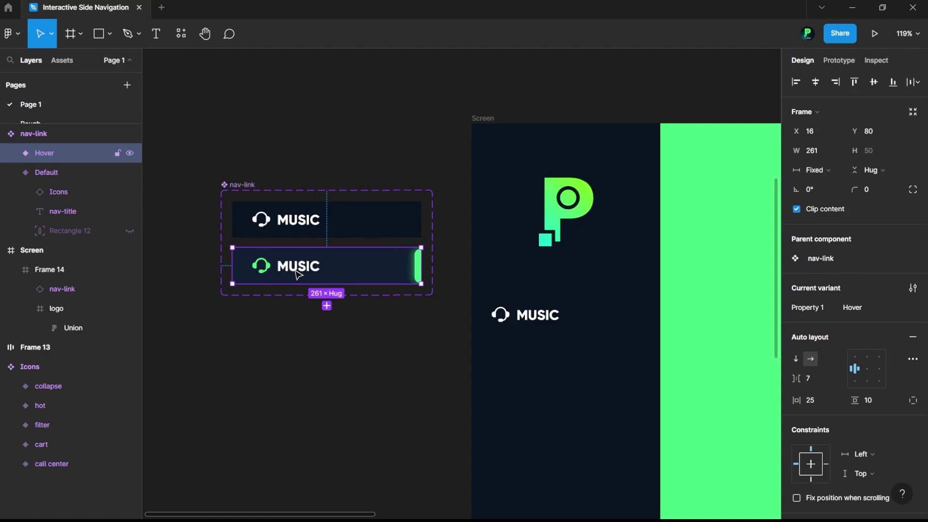
click(11, 153)
click(62, 193)
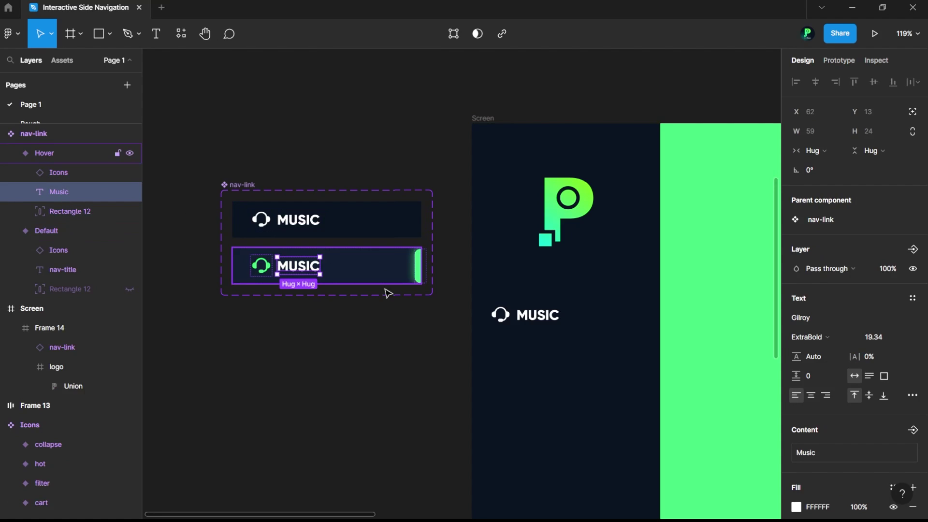
double_click(61, 193)
text(nav-title)
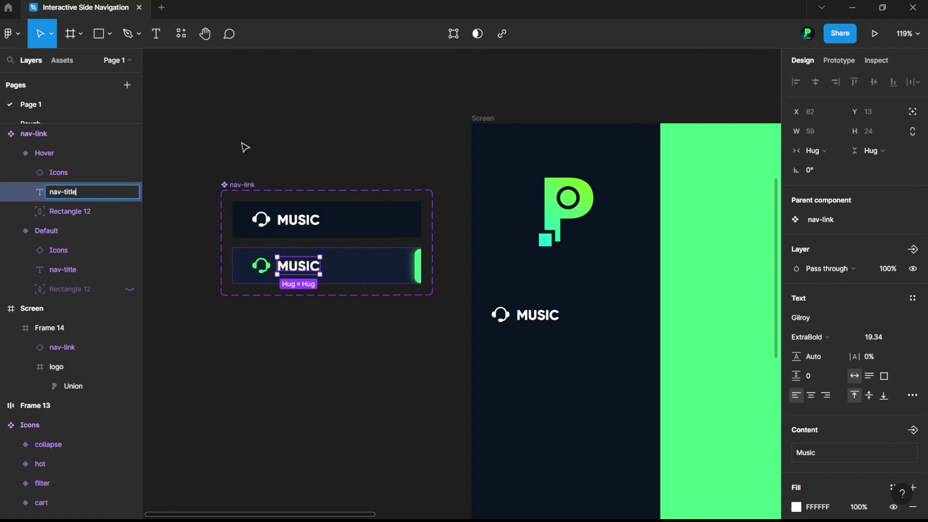
click(244, 147)
Wrap the sidebar's nav-link instance in an auto layout frame and rename that frame nav-links
click(571, 321)
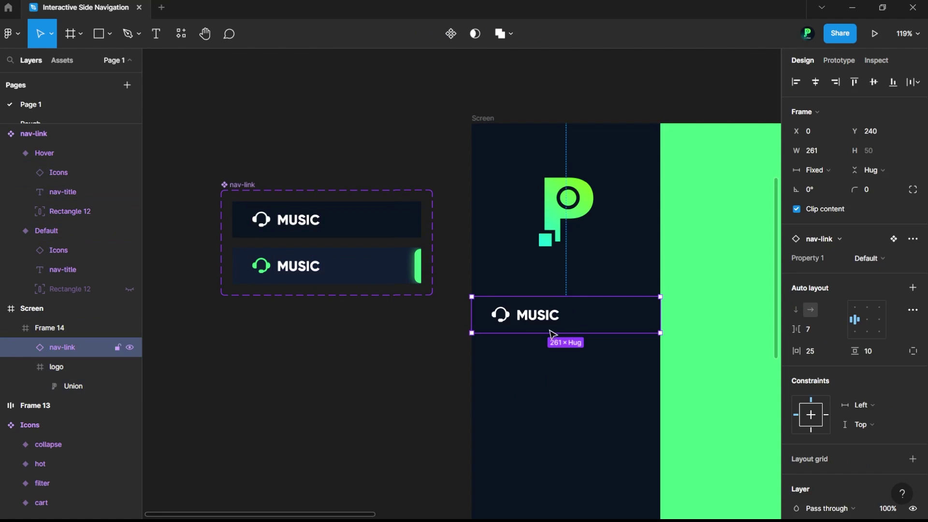
click(31, 348)
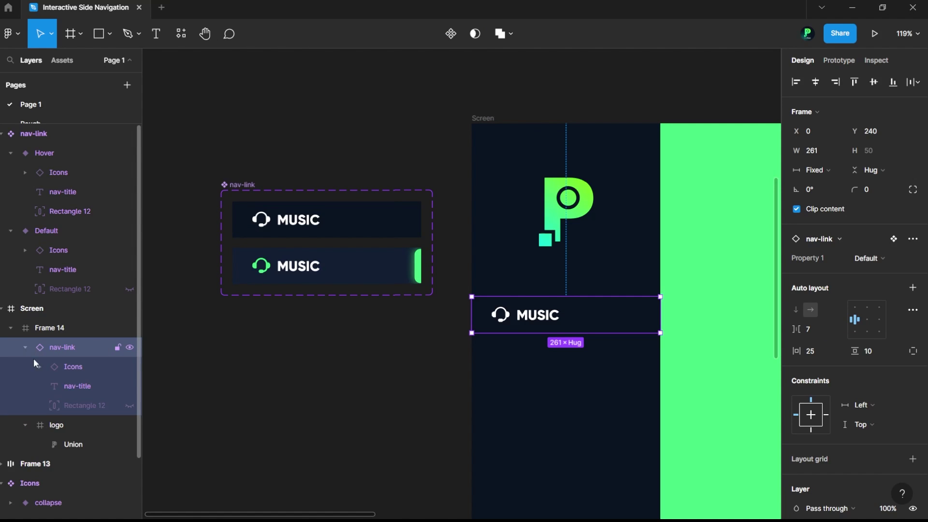
click(75, 384)
click(432, 402)
click(596, 319)
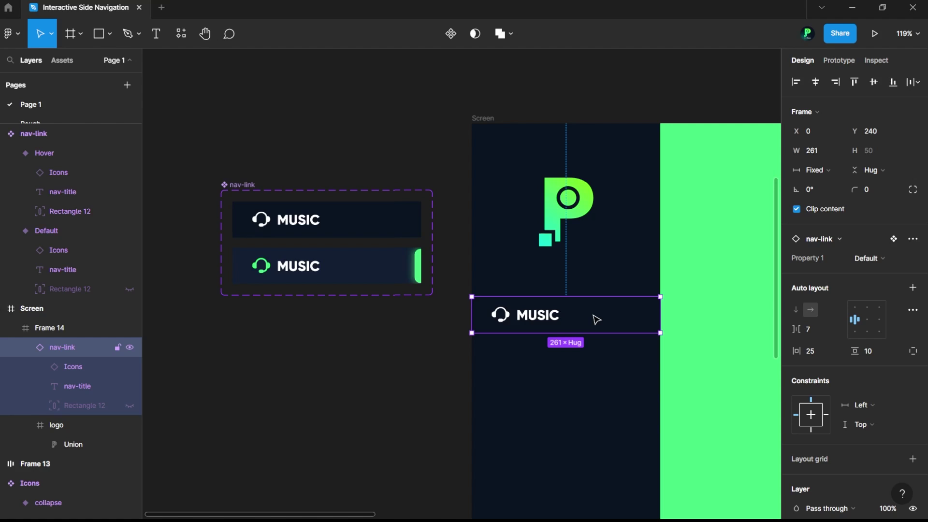
key(shift+a)
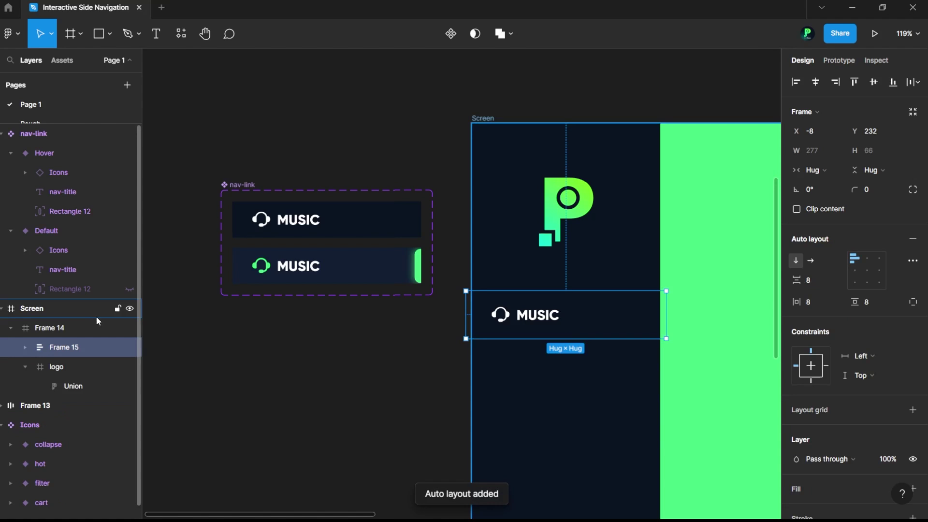
double_click(69, 346)
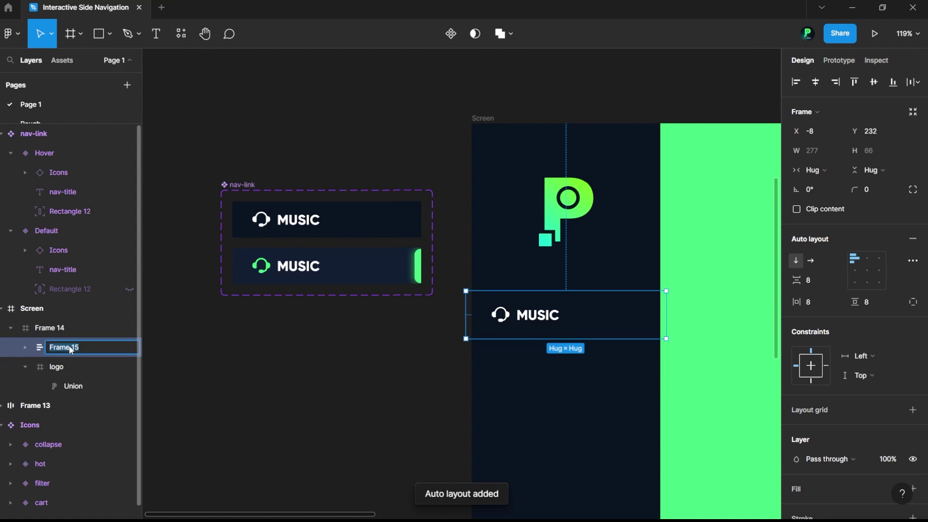
text(nav-links)
key(Return)
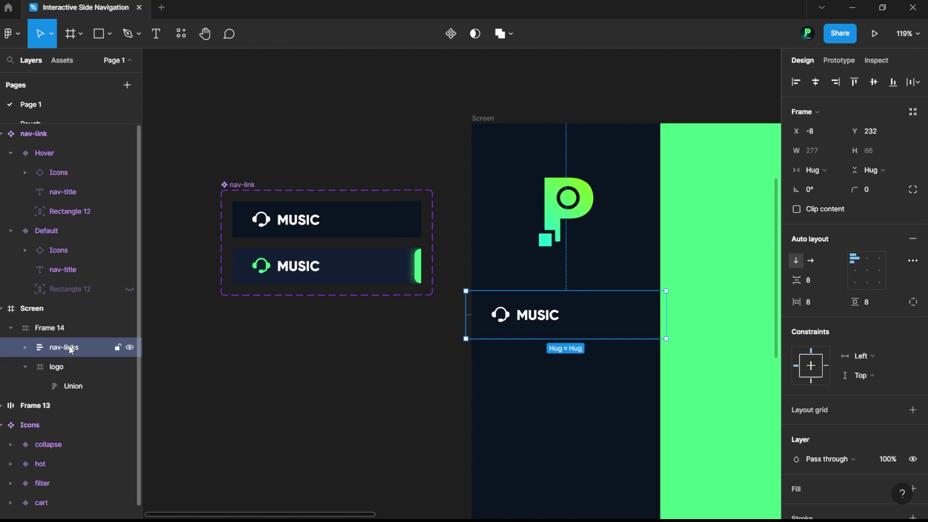
Duplicate the nav-link instance inside the nav-links frame so that it holds four stacked links
click(25, 347)
click(36, 367)
click(86, 369)
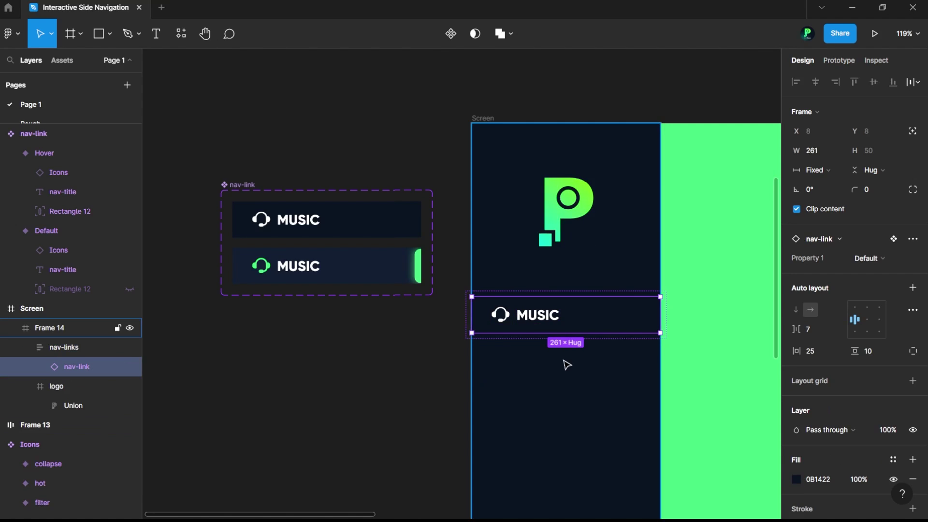
key(ctrl+d)
key(ctrl+d)
key(ctrl+d)
key(ctrl+d)
key(ctrl+d)
key(ctrl+d)
scroll(542, 338, down, 4)
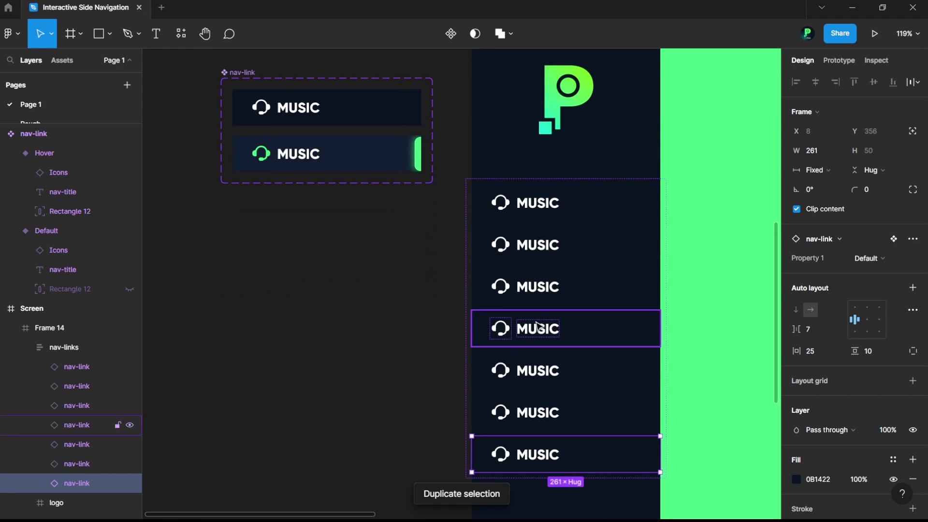
key(ctrl+z)
key(ctrl+z)
key(ctrl+z)
click(292, 329)
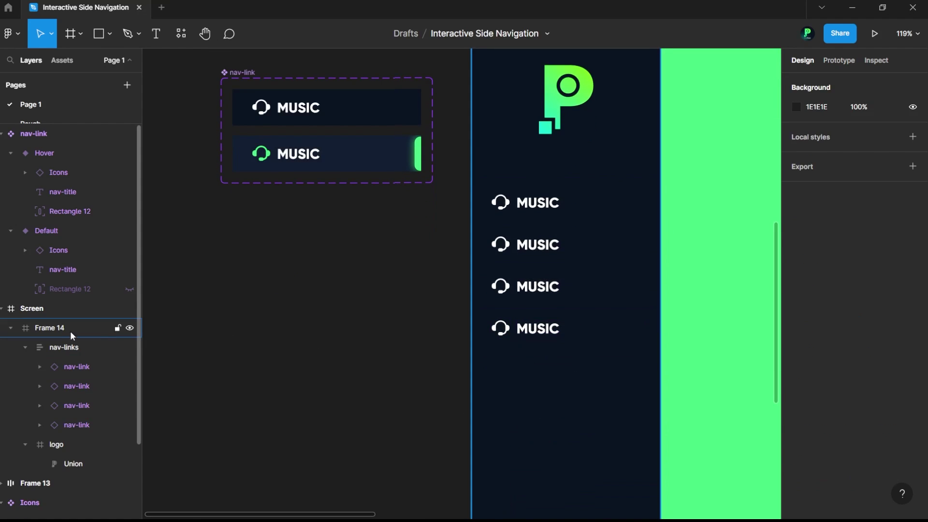
Set the vertical spacing between items in the nav-links auto layout frame to 0
click(77, 347)
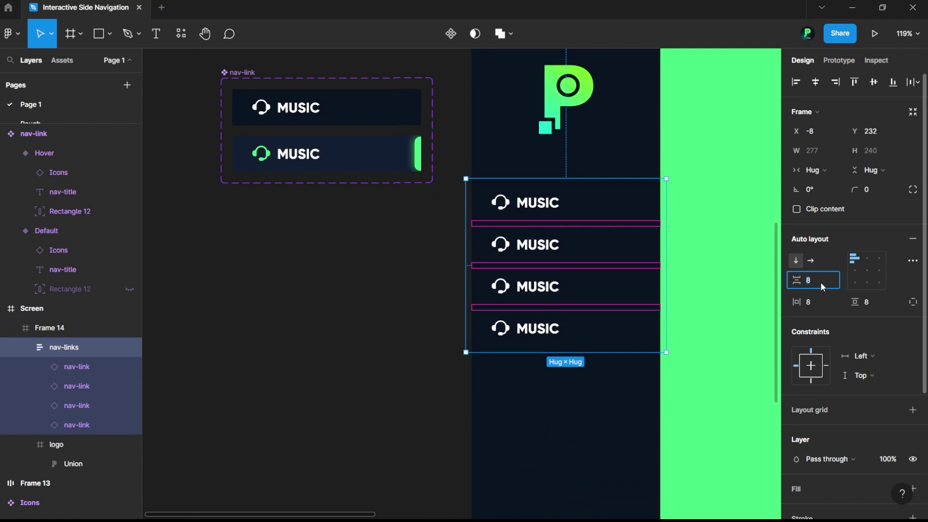
text(0)
key(Return)
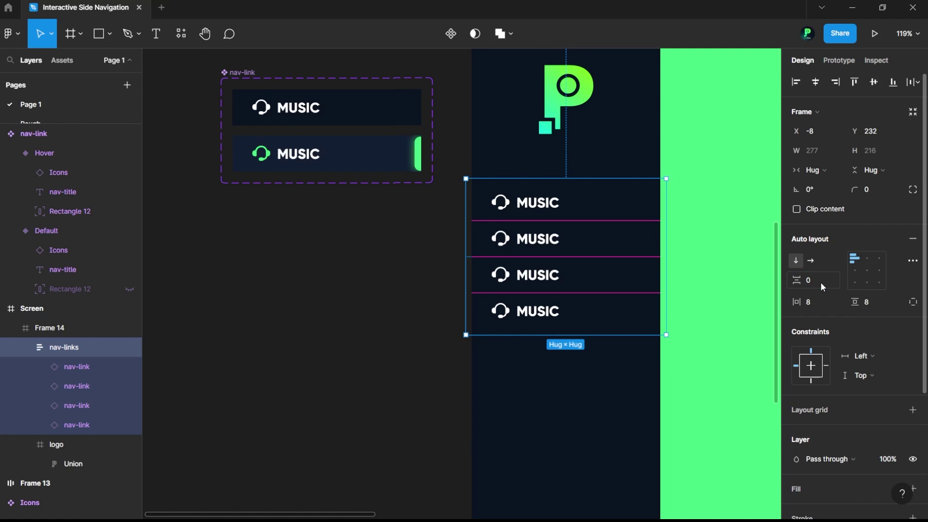
Switch the second nav link's icon to the cart variant and the third link's icon to filter
click(538, 246)
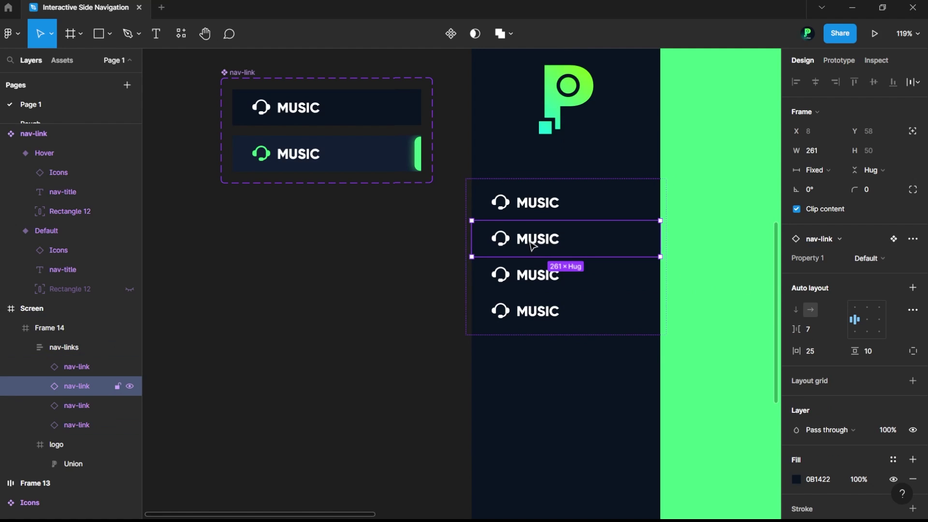
double_click(506, 241)
click(870, 242)
click(867, 252)
click(511, 282)
double_click(504, 283)
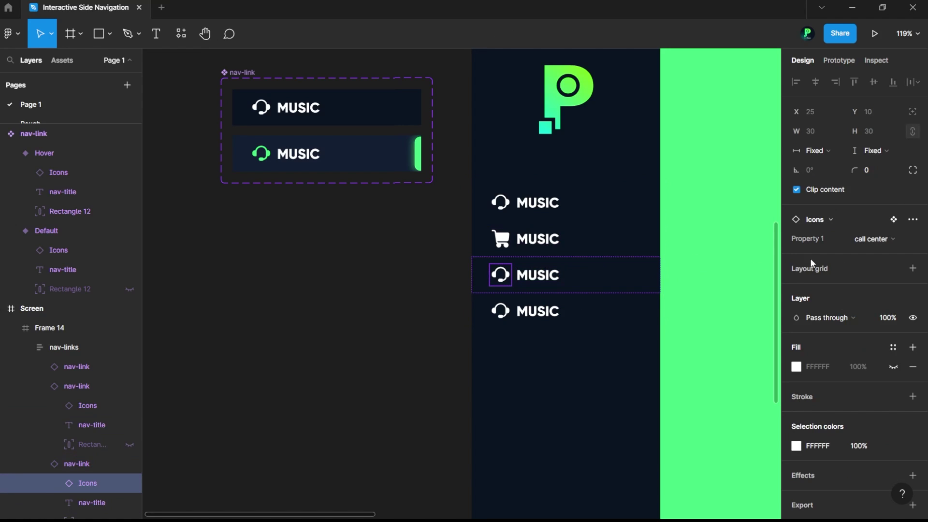
click(866, 239)
click(864, 269)
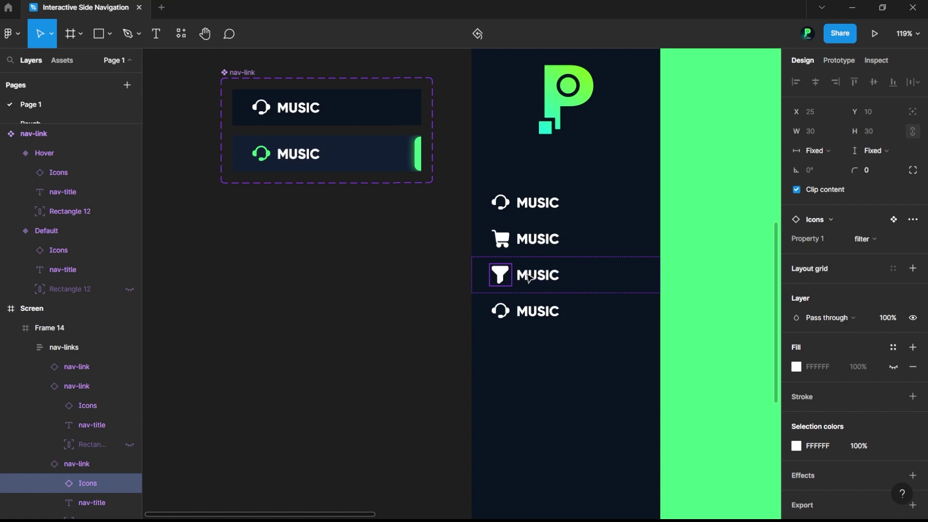
Switch the fourth nav link's icon to the hot variant
click(500, 310)
click(878, 239)
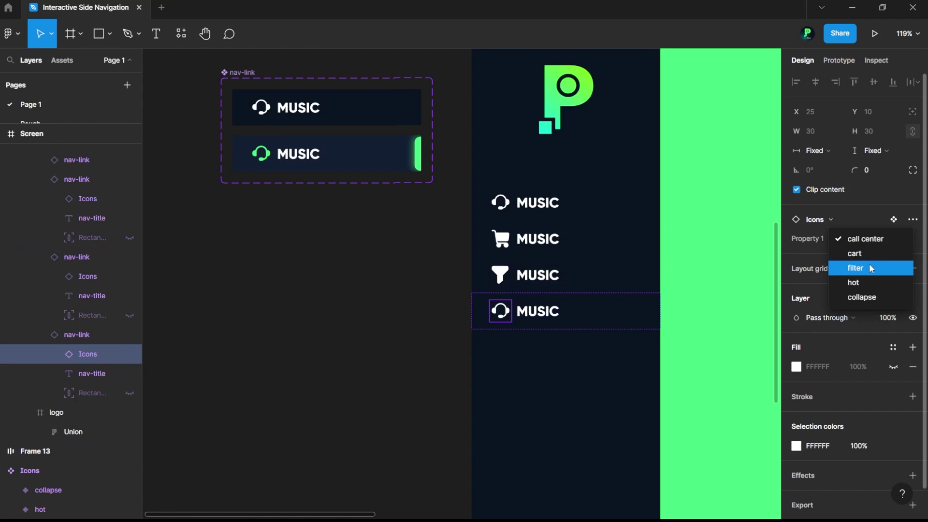
click(861, 285)
click(593, 316)
key(ctrl+d)
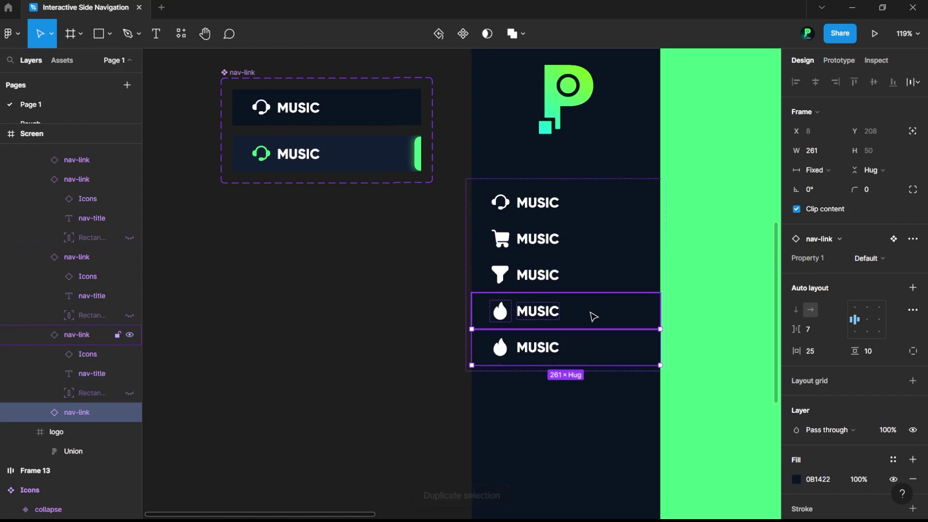
click(500, 347)
click(868, 238)
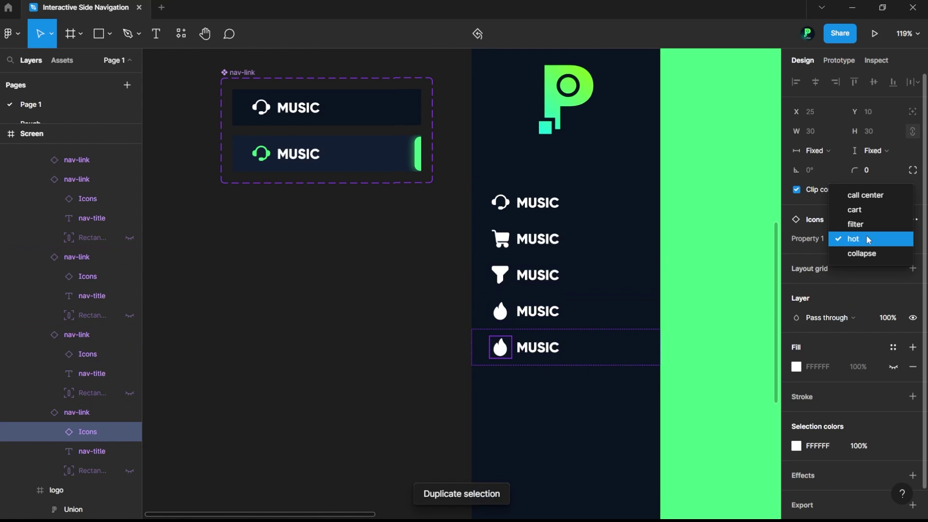
click(865, 251)
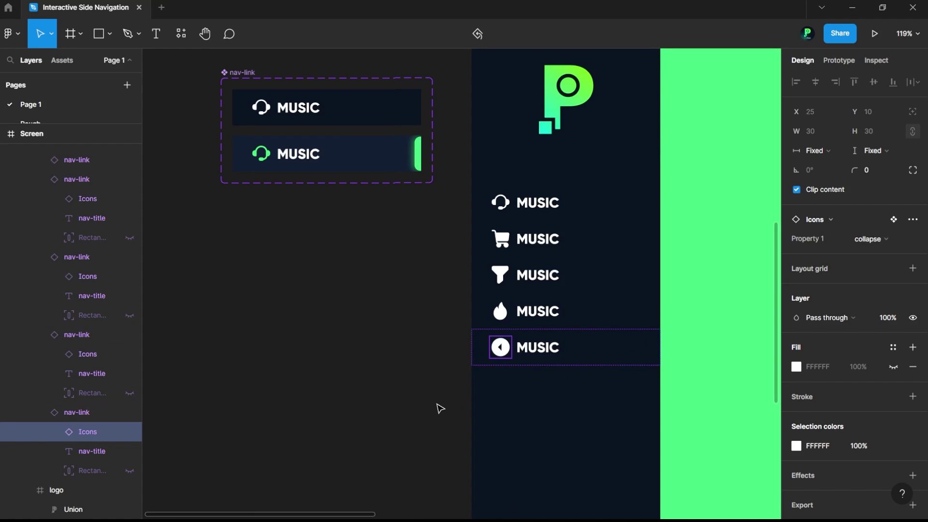
key(Escape)
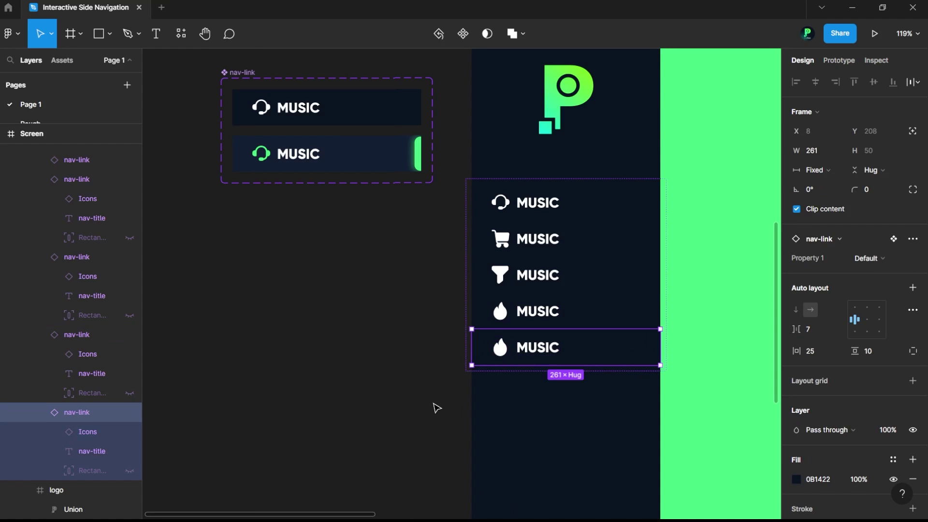
key(Delete)
key(Escape)
Change the title of the nav link with the cart icon to CART
click(540, 207)
double_click(545, 208)
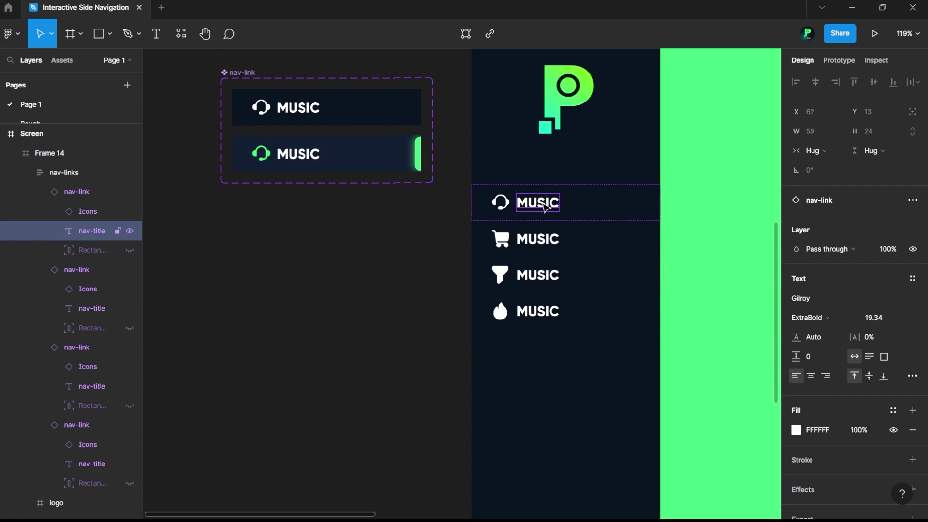
click(543, 239)
double_click(546, 239)
click(539, 240)
key(ctrl+a)
text(CAR)
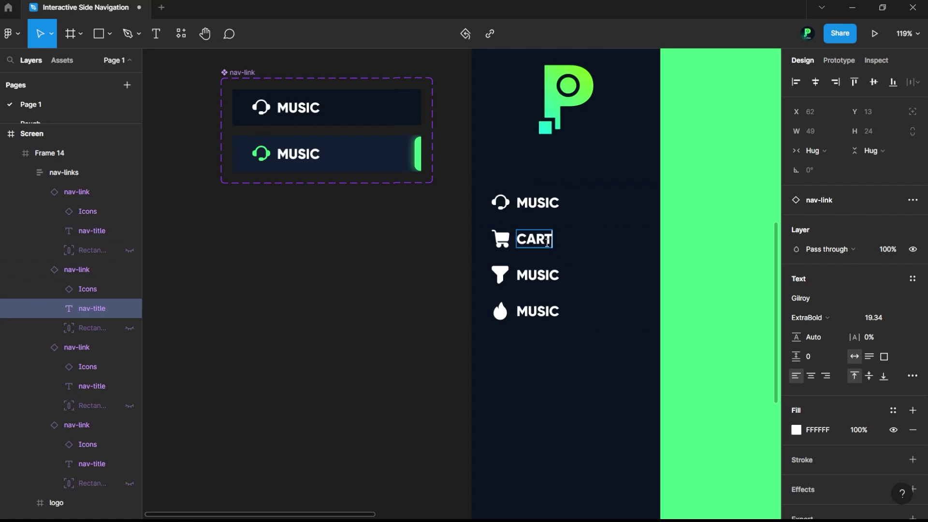
Change the title of the nav link with the filter icon to FILTER
click(539, 276)
double_click(557, 276)
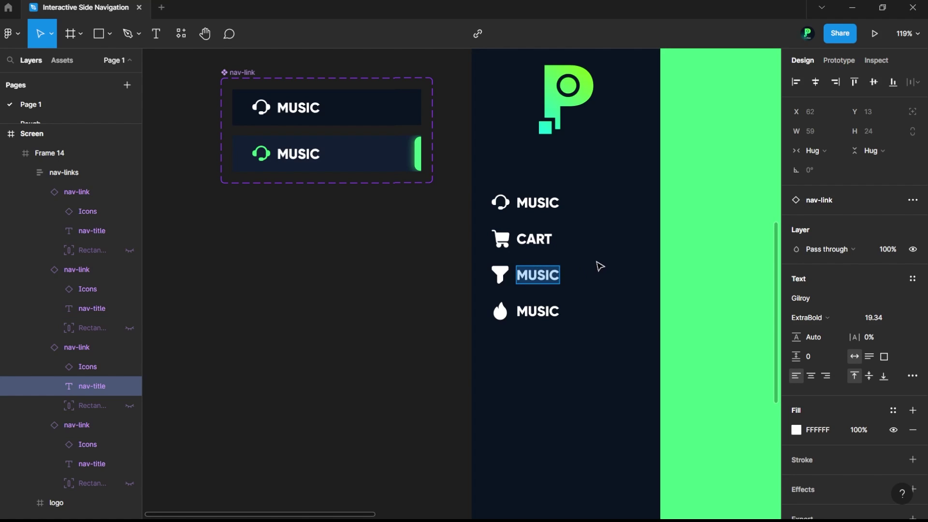
text(FILTER)
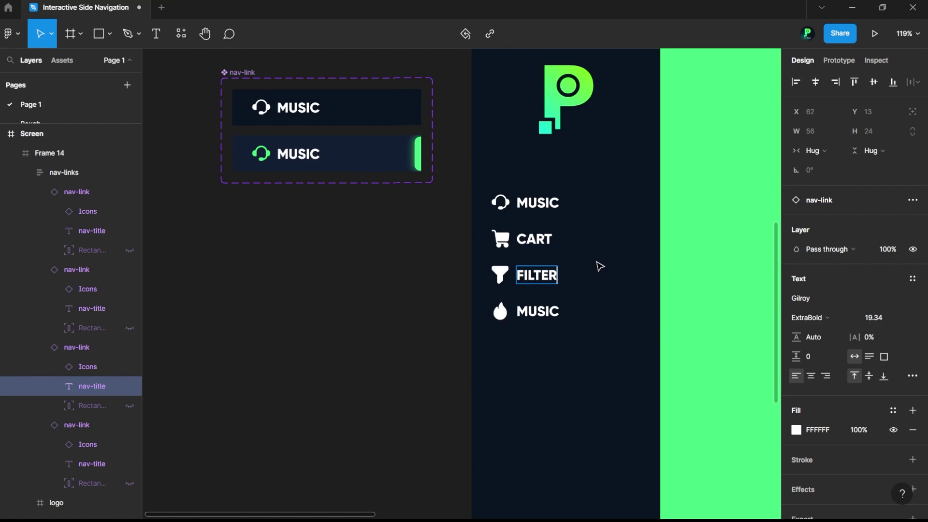
Change the title of the nav link with the flame icon to TRENDING
click(537, 312)
double_click(556, 312)
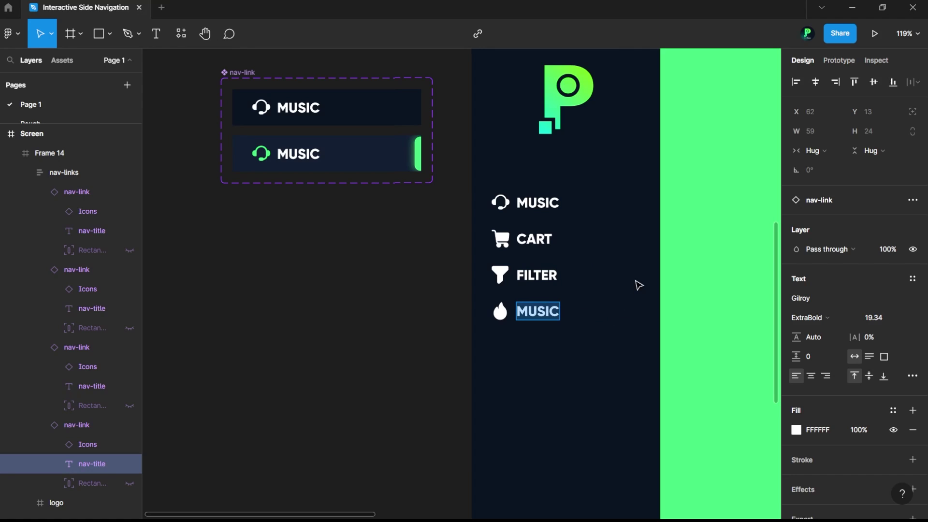
text(TRED)
key(BackSpace)
text(NDING)
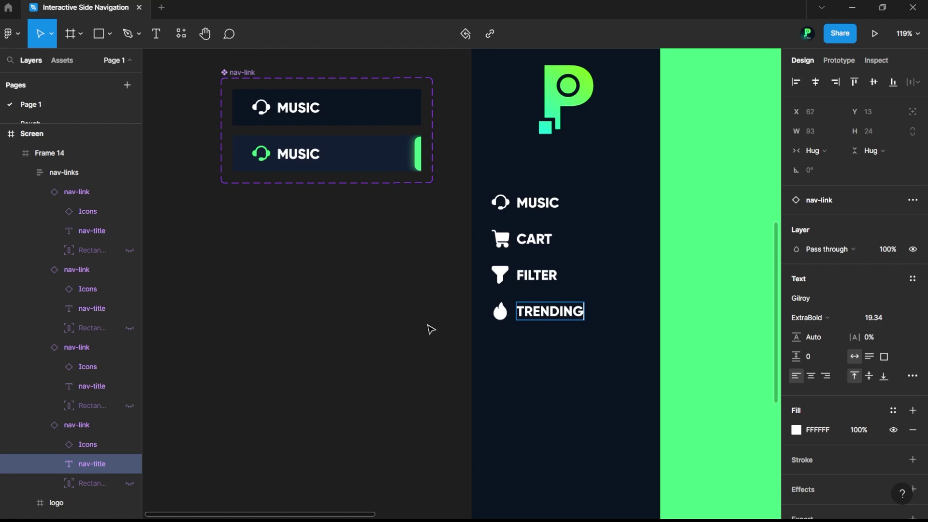
click(393, 327)
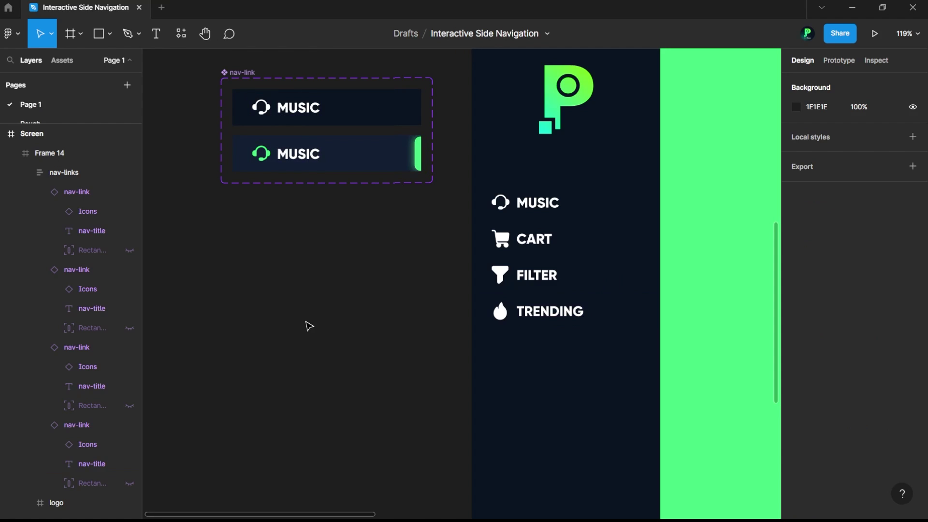
Connect the nav-link component's Default variant to its Hover variant with a While hovering prototype interaction
scroll(312, 326, down, 5)
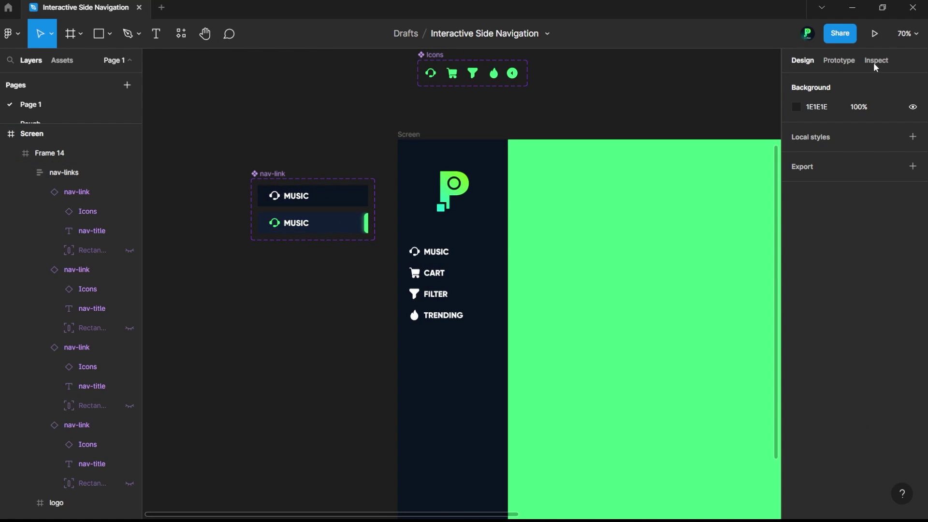
click(841, 60)
click(281, 196)
ctrl+scroll(280, 196, up, 5)
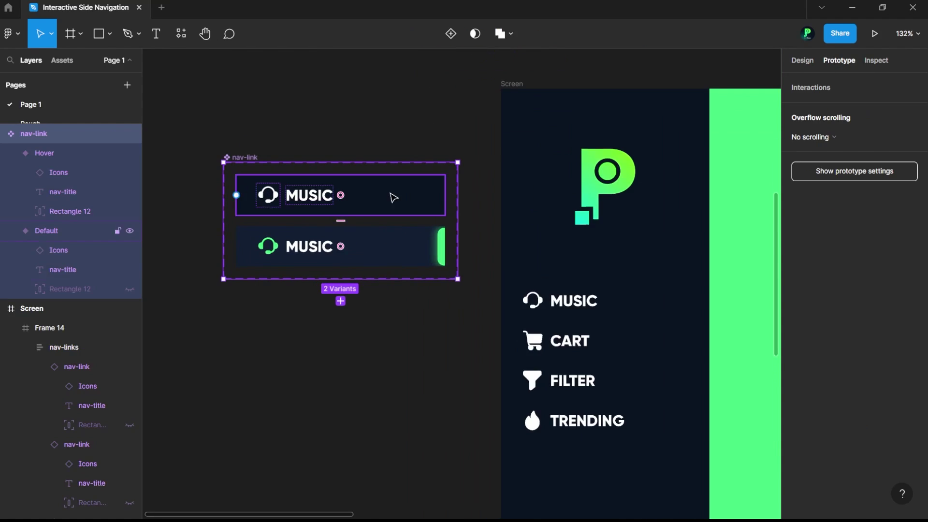
click(422, 209)
drag(444, 195, 371, 251)
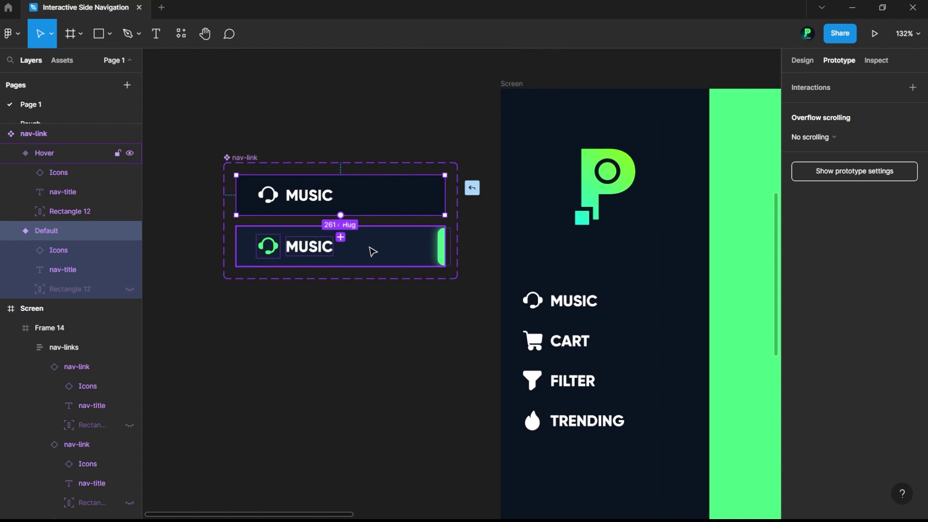
click(683, 138)
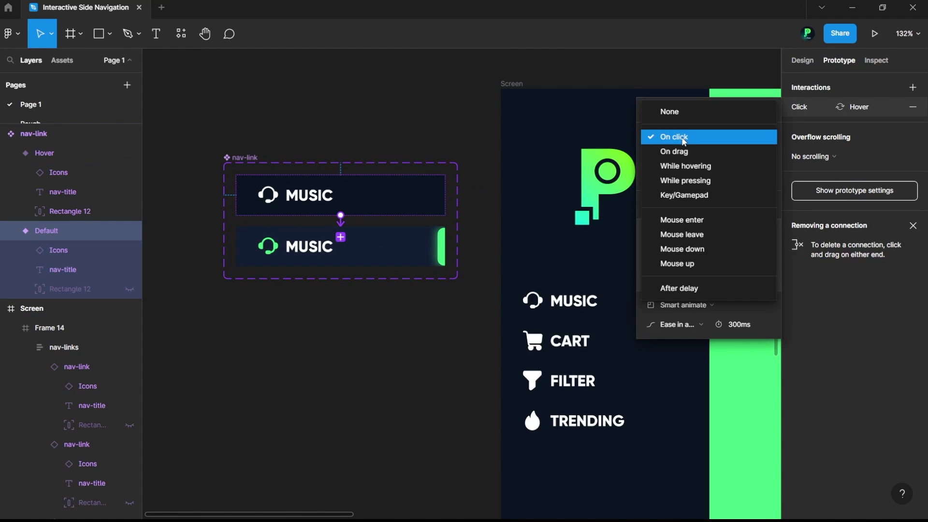
click(687, 169)
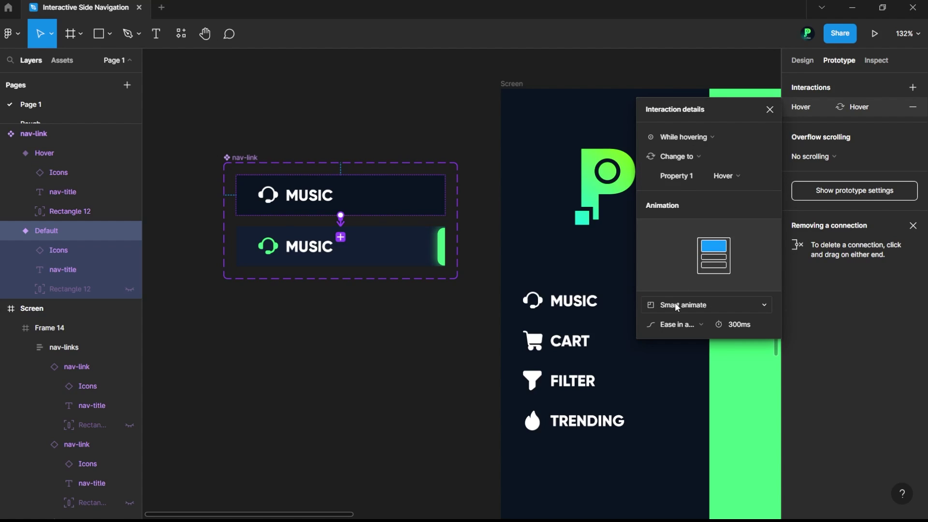
click(771, 115)
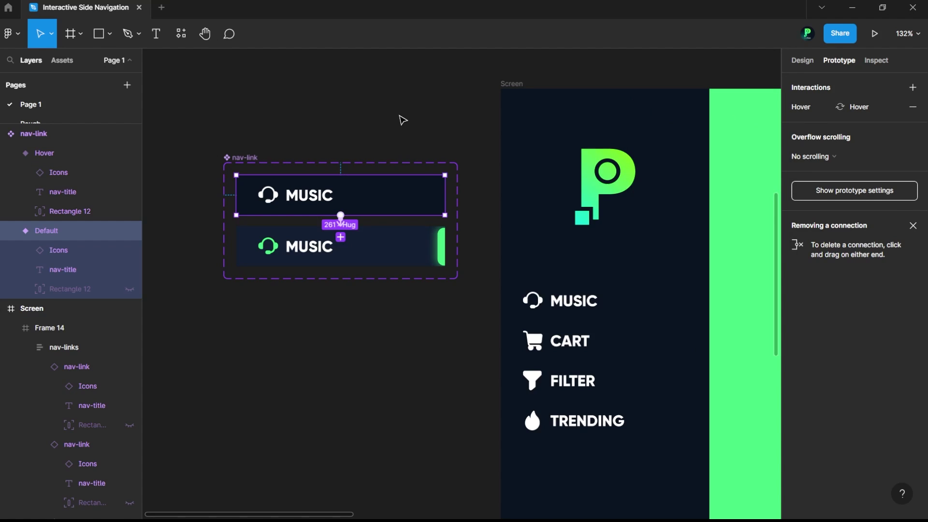
click(404, 118)
Preview the Screen frame's prototype, check the hover effect on the sidebar links, and return to the design file
scroll(246, 125, down, 5)
click(470, 125)
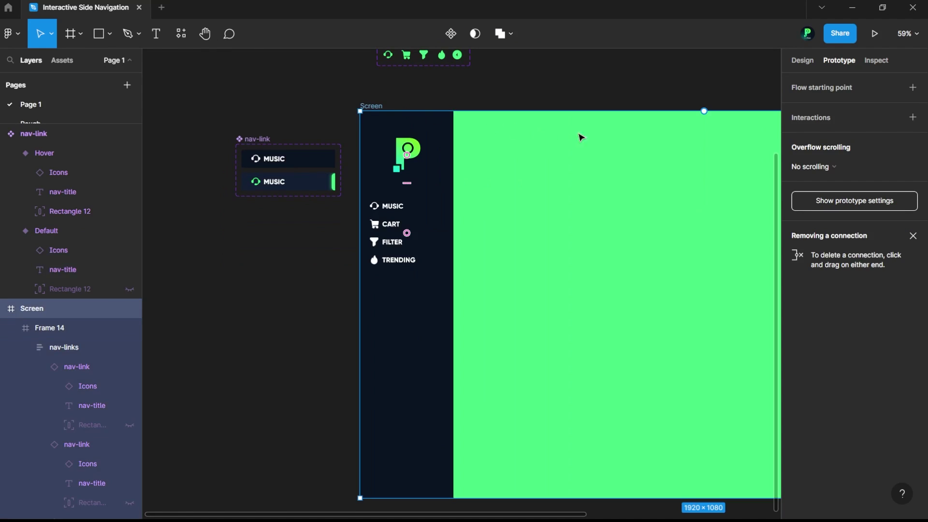
click(874, 33)
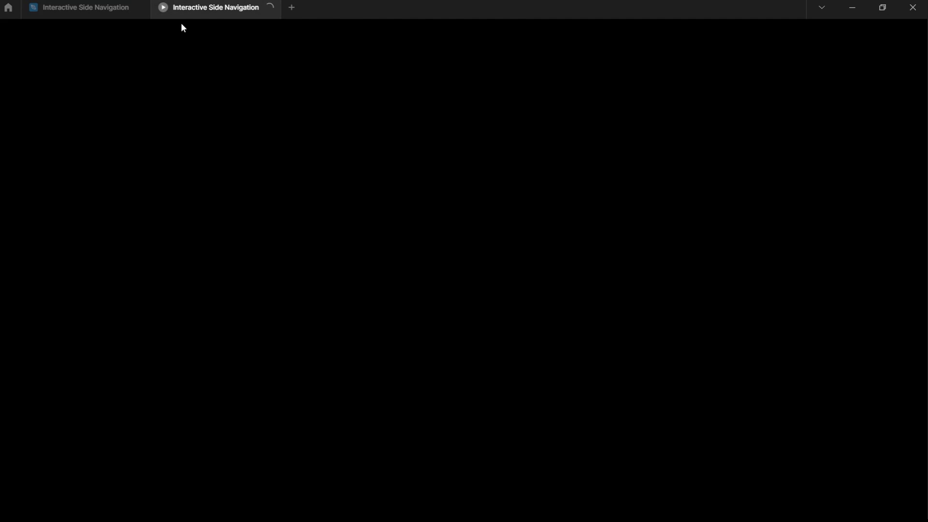
mouse_move(85, 8)
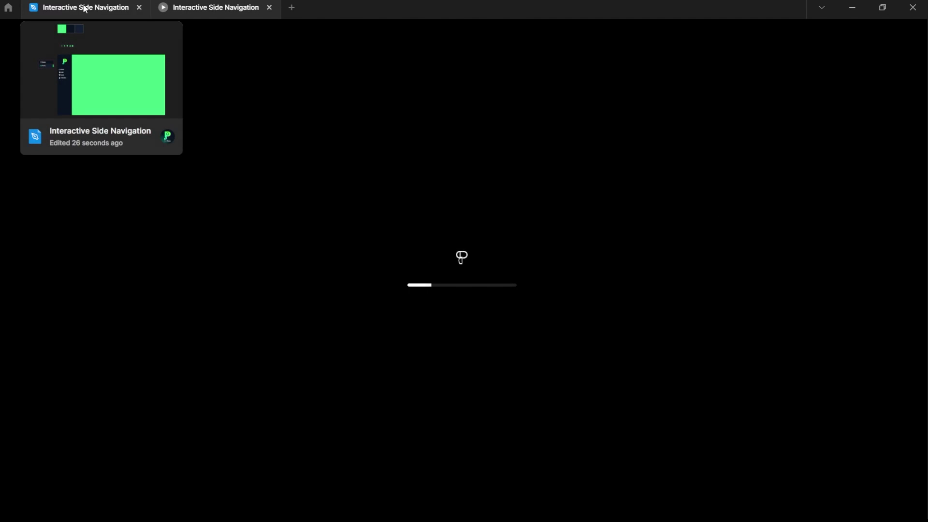
click(82, 7)
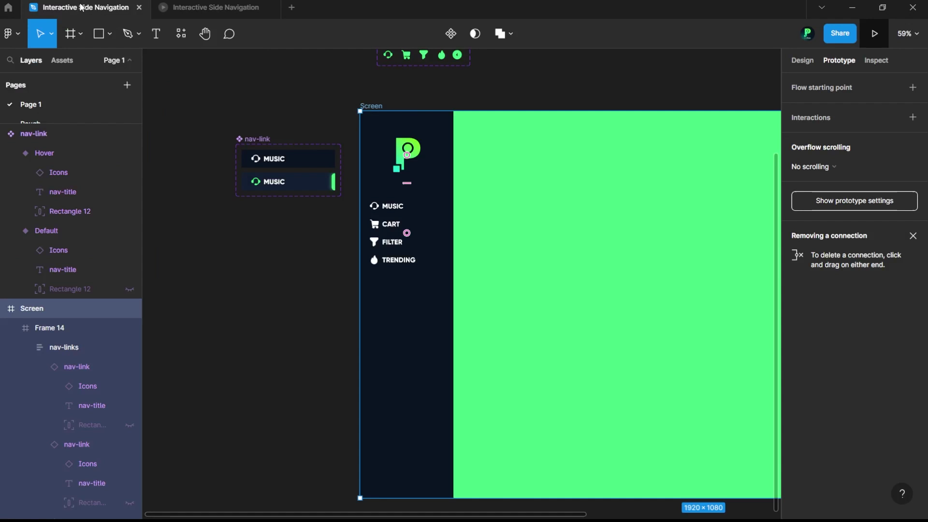
click(227, 7)
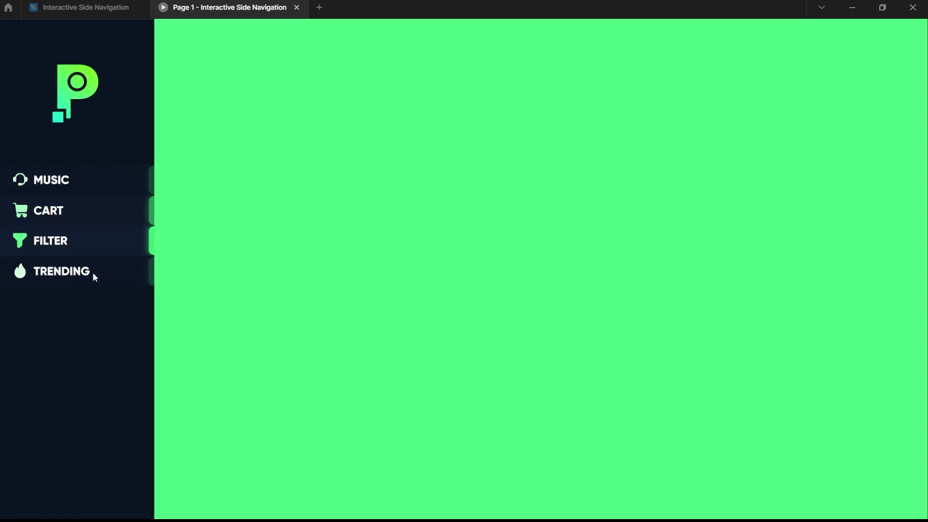
click(83, 8)
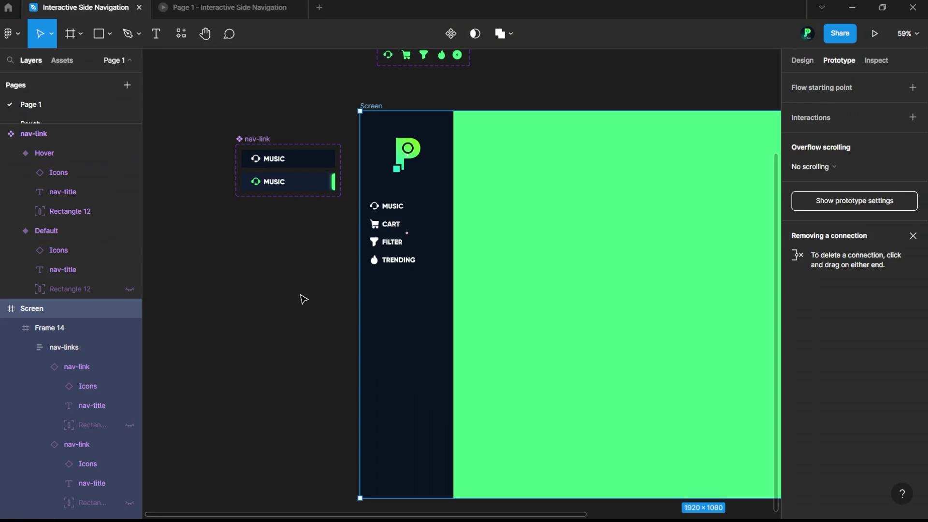
click(231, 4)
key(ctrl+Tab)
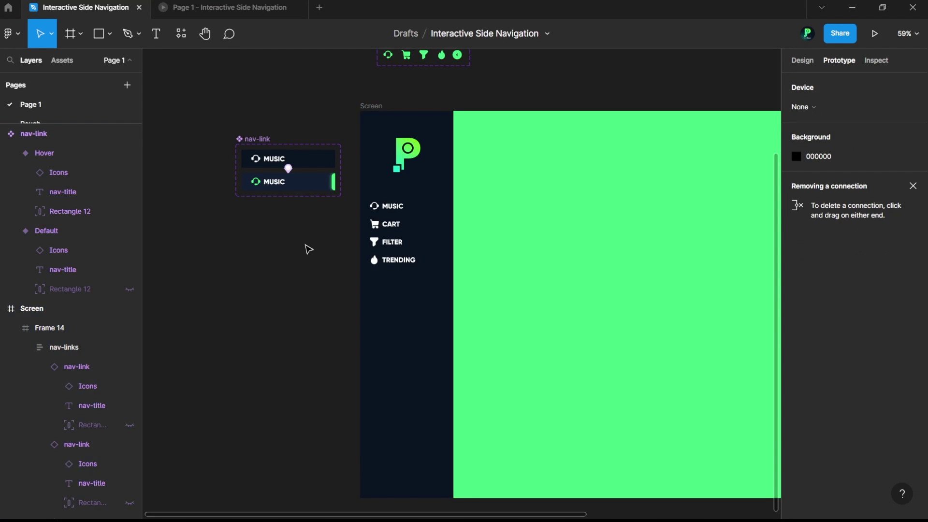
Place a copy of the Default nav-link variant low in the sidebar below the link list, at about X 1, Y 770
click(290, 187)
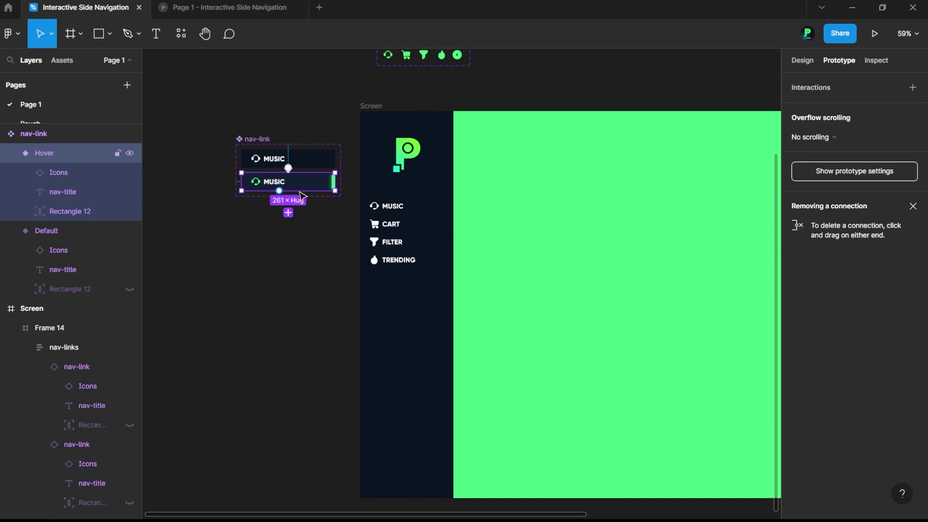
click(315, 165)
click(803, 61)
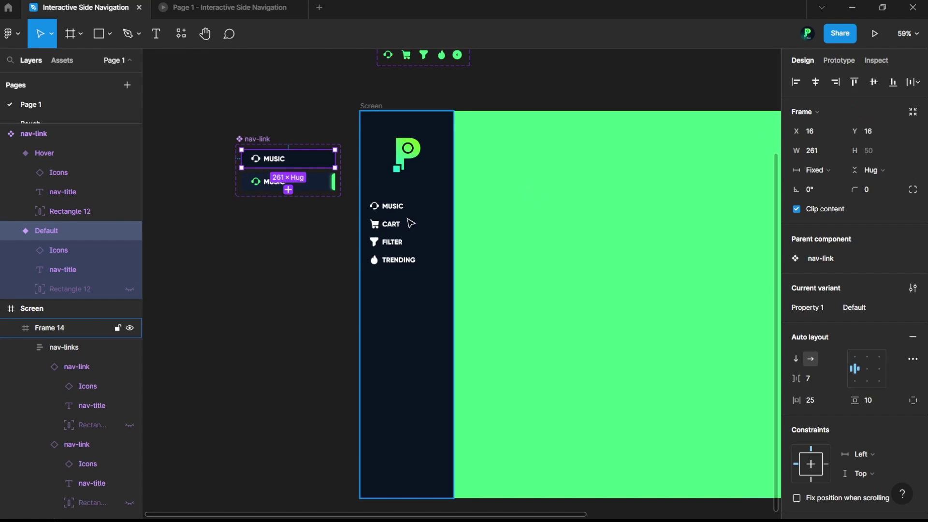
drag(311, 158, 425, 407)
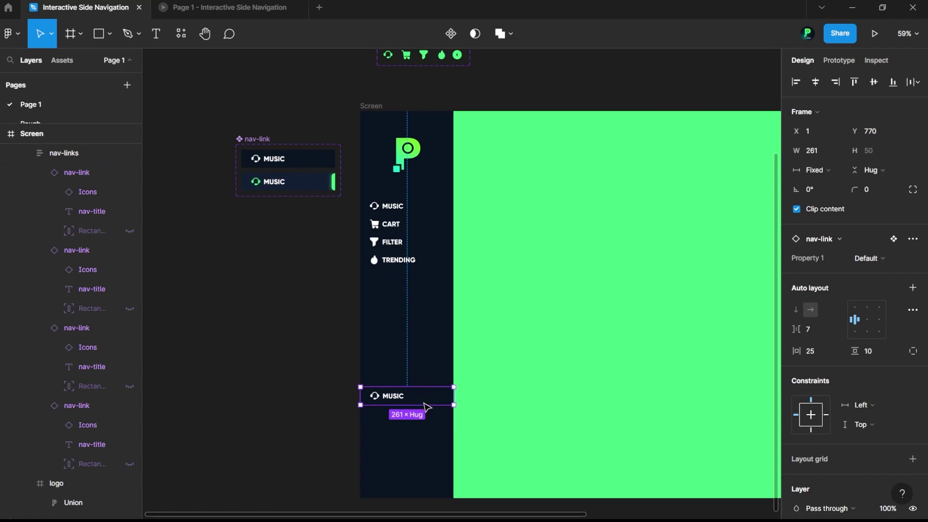
Switch the icon of the separate lower nav link to the collapse variant
double_click(375, 396)
click(861, 241)
click(862, 297)
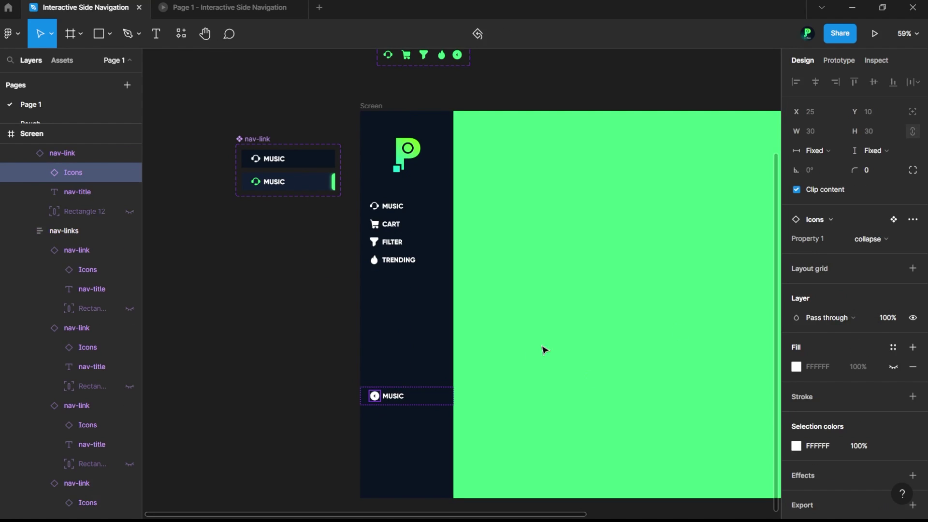
Change the title of the separate lower nav link in the sidebar to COLLAPSE
scroll(400, 389, up, 5)
click(399, 385)
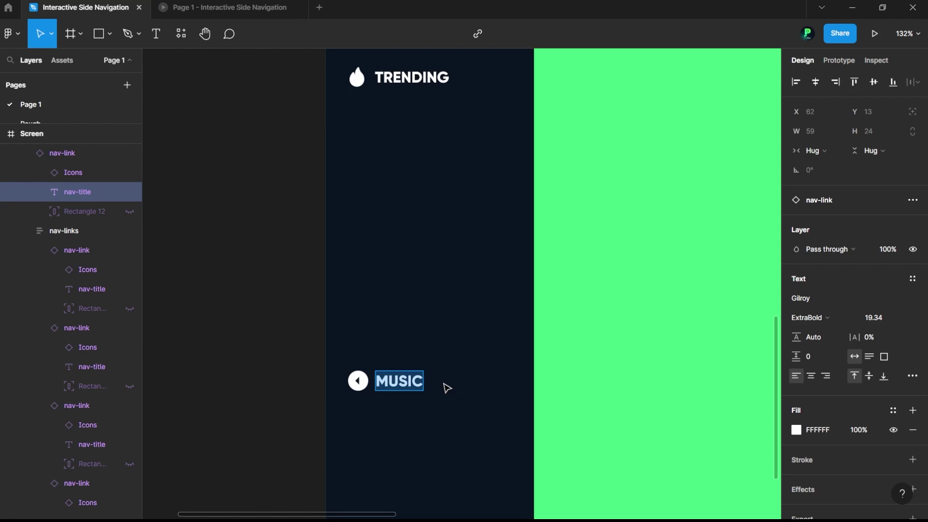
text(COLLAPSE)
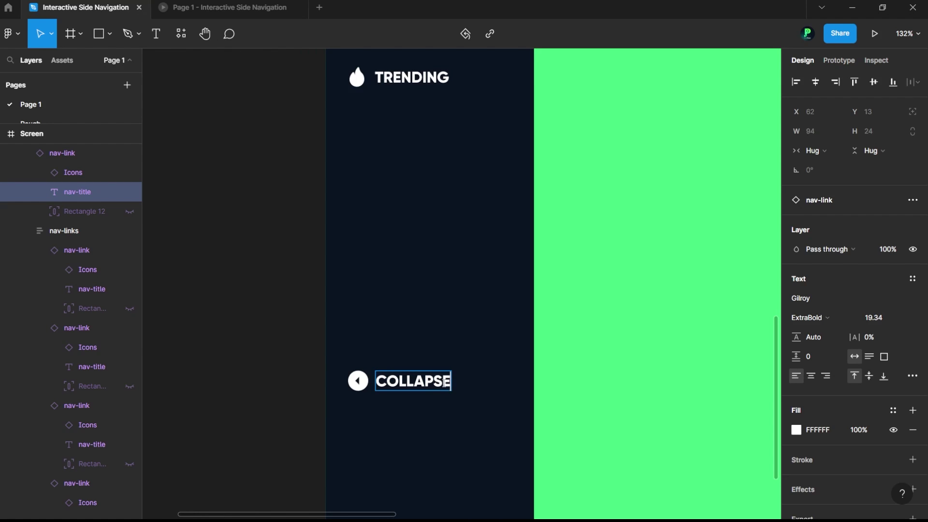
click(276, 385)
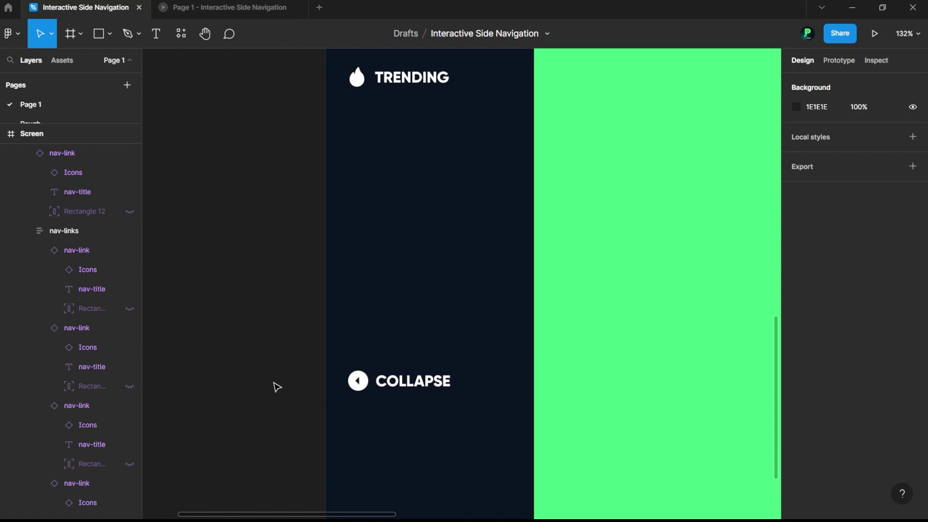
click(369, 387)
click(369, 388)
click(228, 381)
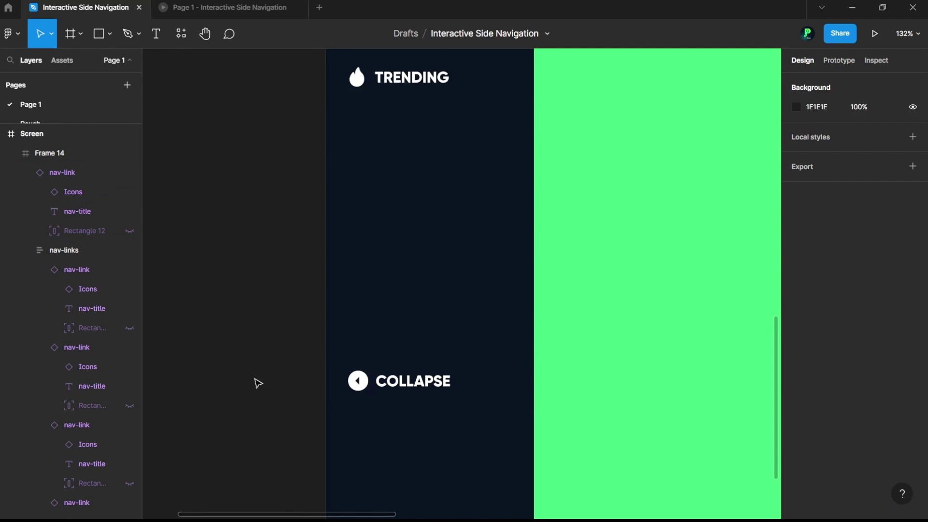
Rename the sidebar frame inside the Screen frame as sidenav
scroll(300, 377, down, 5)
click(358, 143)
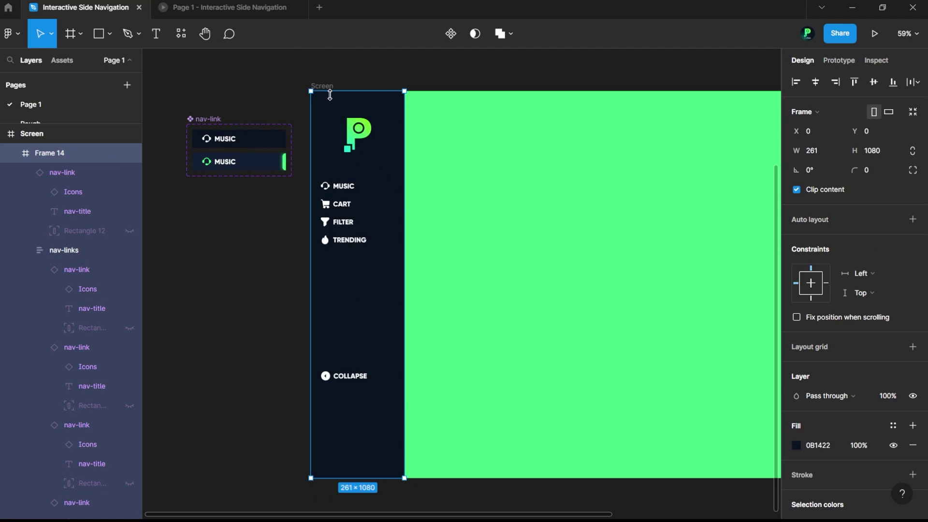
click(9, 154)
click(48, 153)
click(45, 328)
double_click(44, 329)
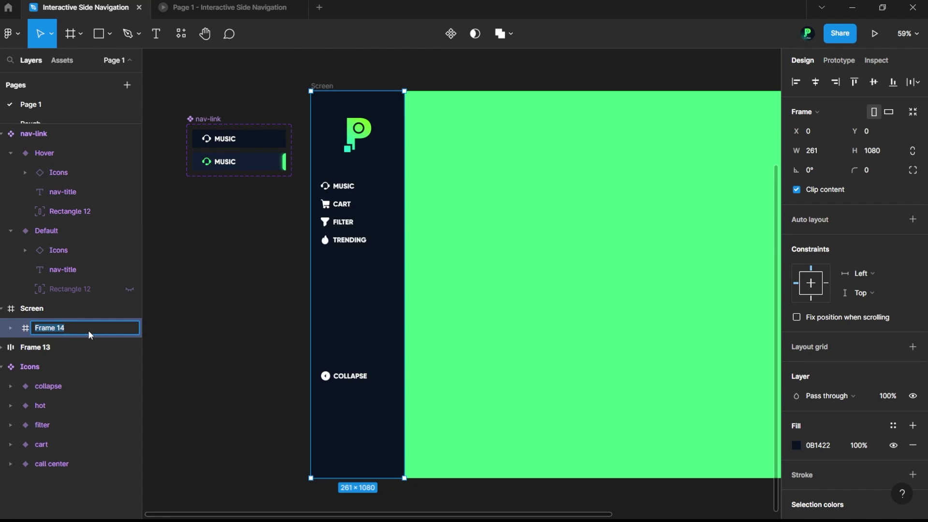
text(sidenav)
key(Return)
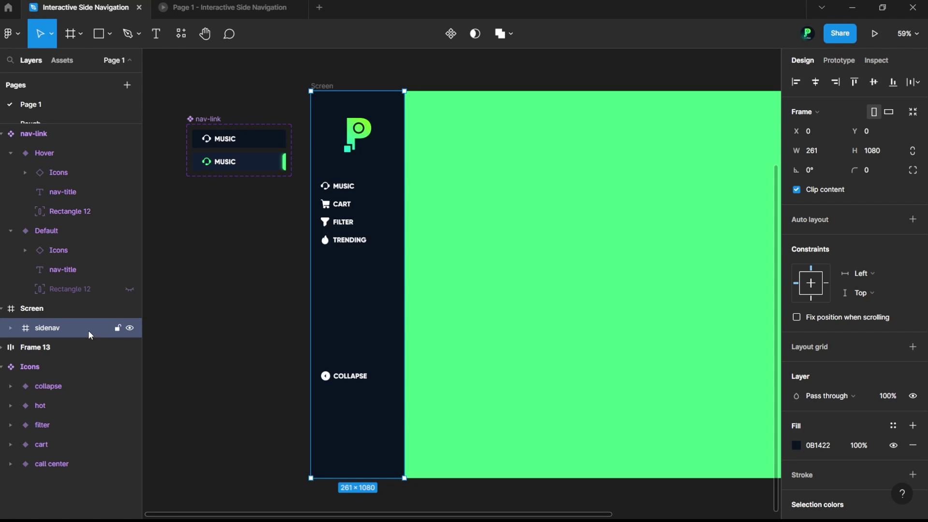
Add vertical auto layout to the sidenav frame and fix its height at 1080
key(shift+a)
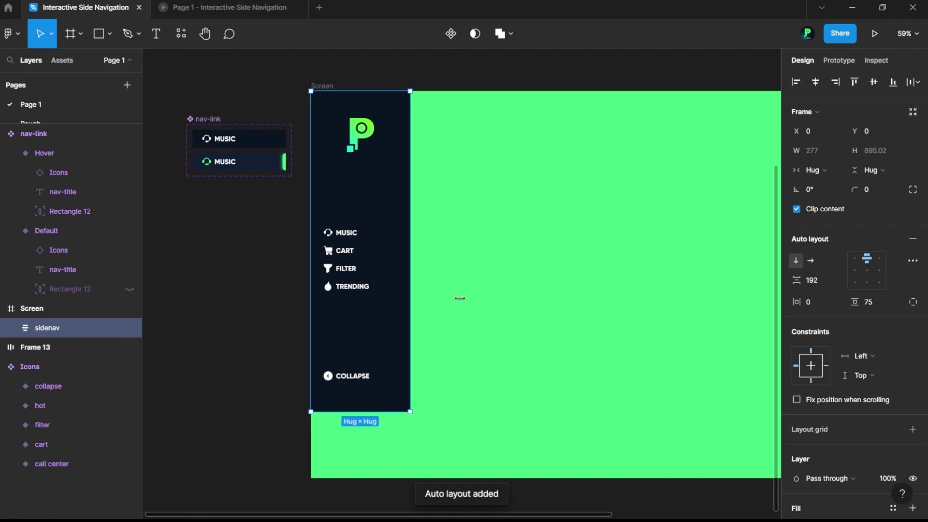
click(863, 177)
click(869, 152)
click(876, 150)
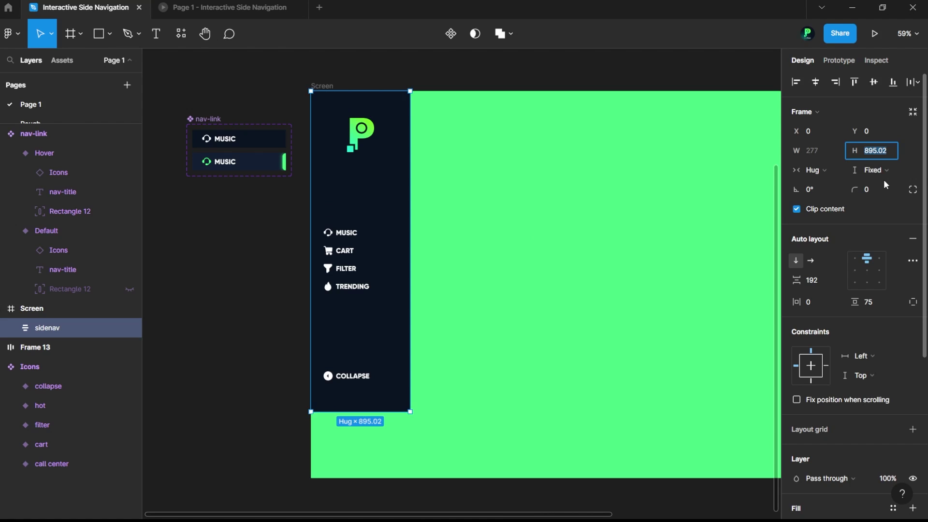
text(1080)
key(Return)
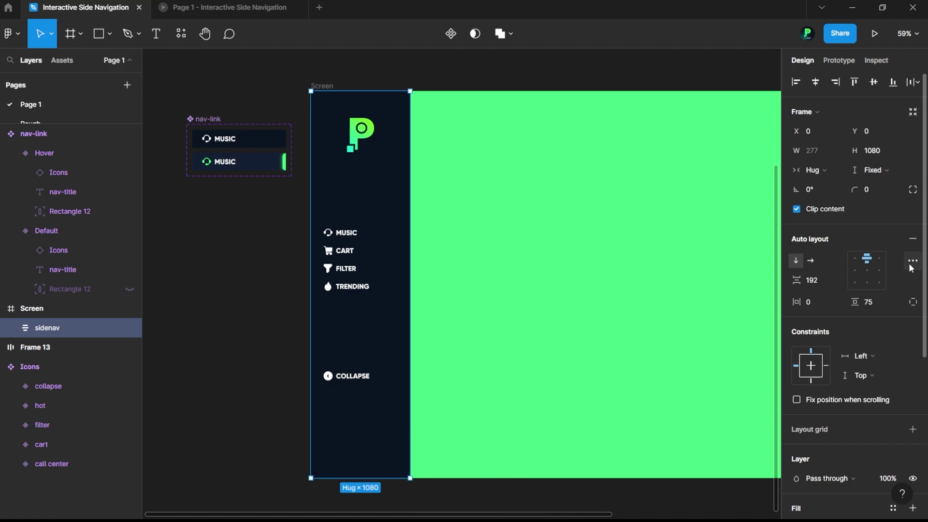
Center the sidenav's auto layout contents and set its spacing mode to Space between
click(865, 271)
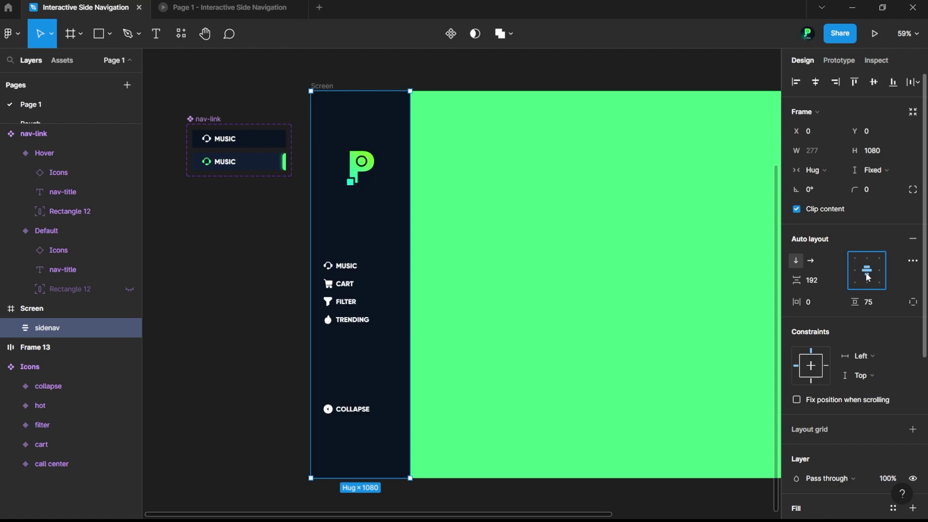
click(912, 260)
click(752, 362)
click(744, 378)
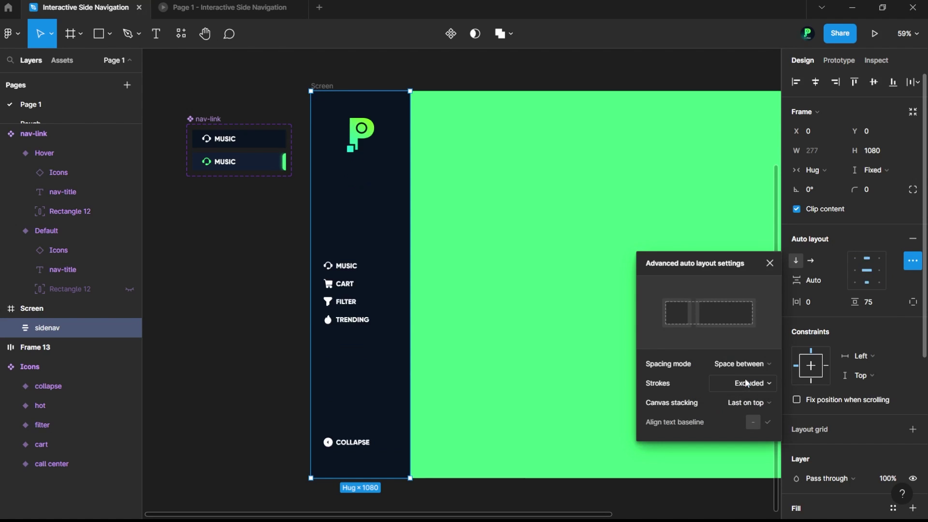
click(769, 263)
click(240, 275)
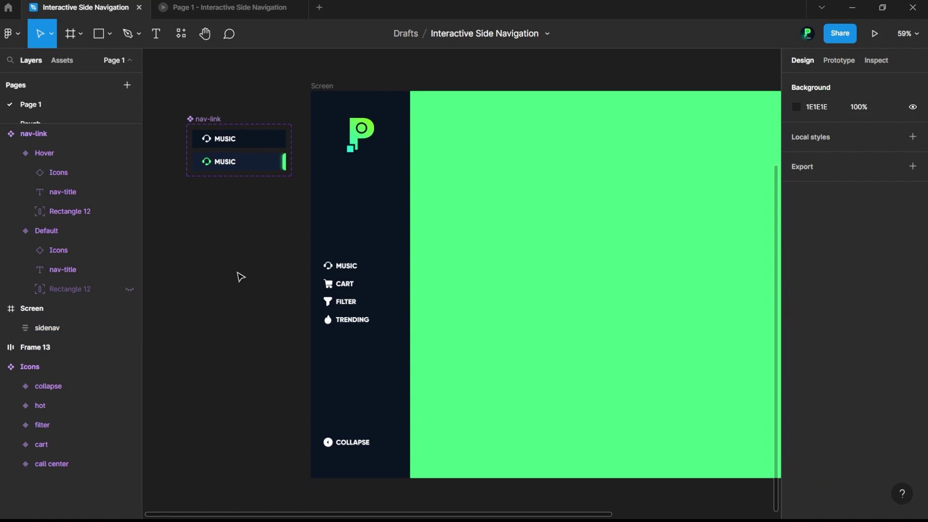
Preview the prototype, check the sidebar's spacing and the hover effect on its links, and return to the design file
key(ctrl+alt+Return)
key(z)
key(z)
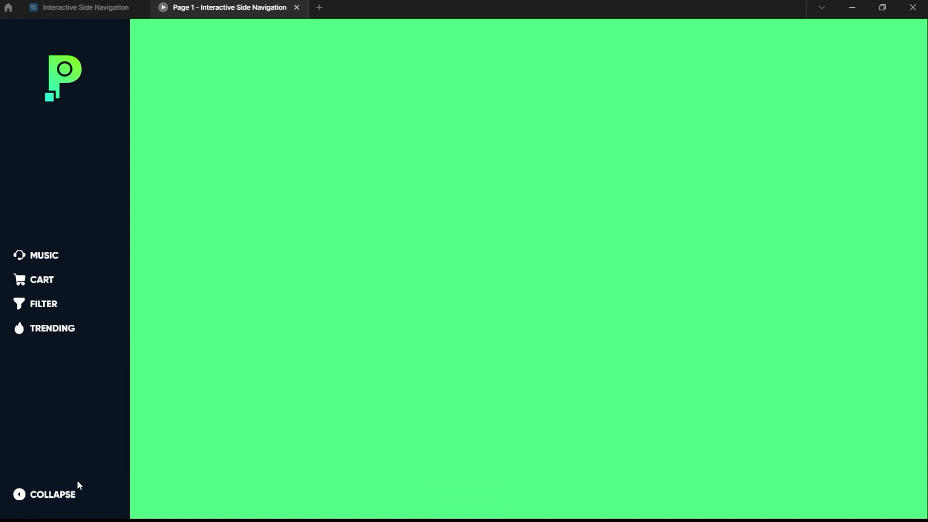
click(72, 302)
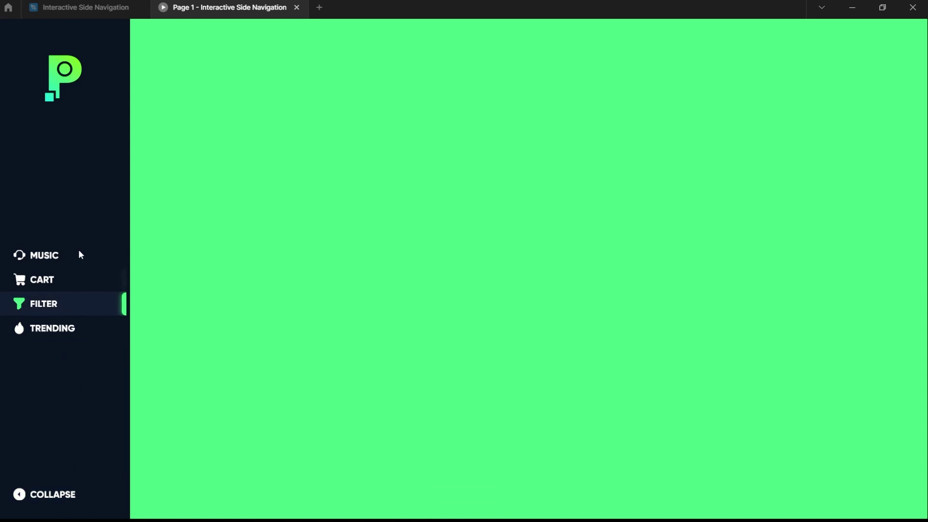
click(77, 331)
click(107, 4)
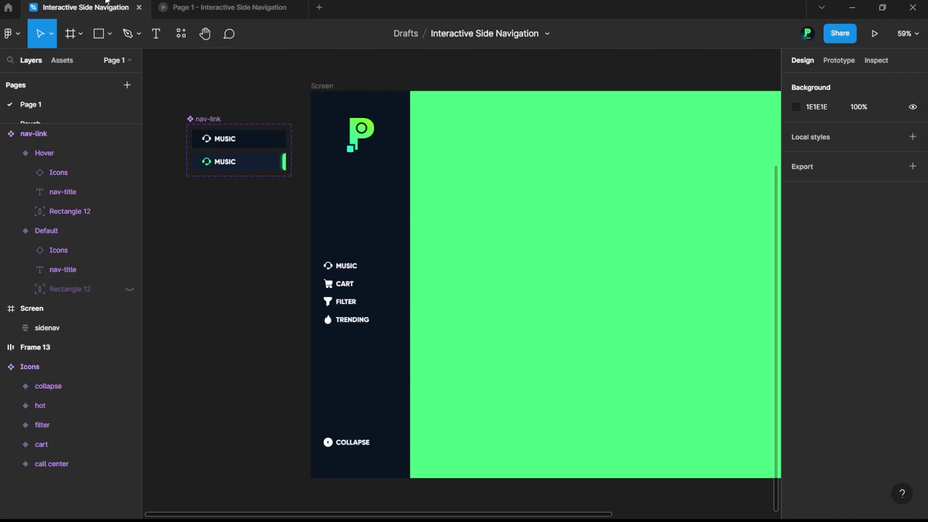
Examine the sizing and padding of the sidenav and nav-links frames and recheck the link highlight's width in the prototype
click(391, 237)
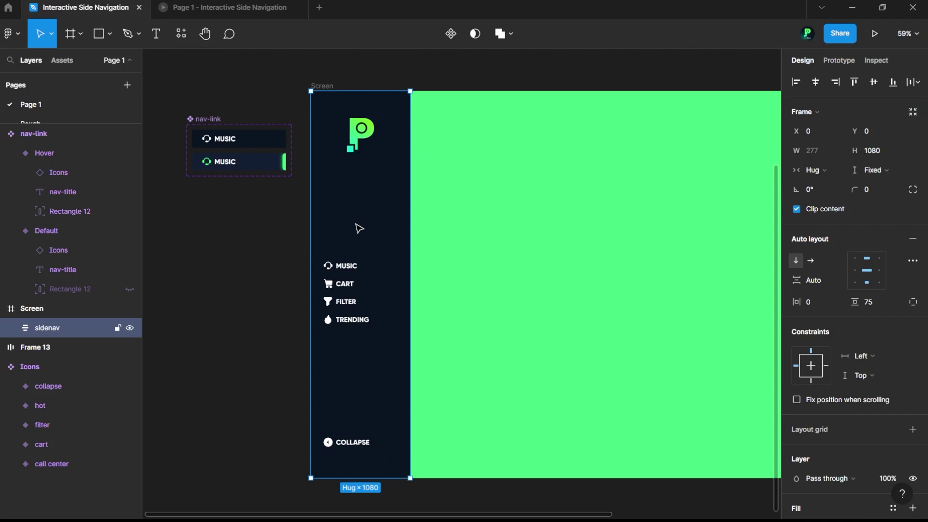
click(338, 284)
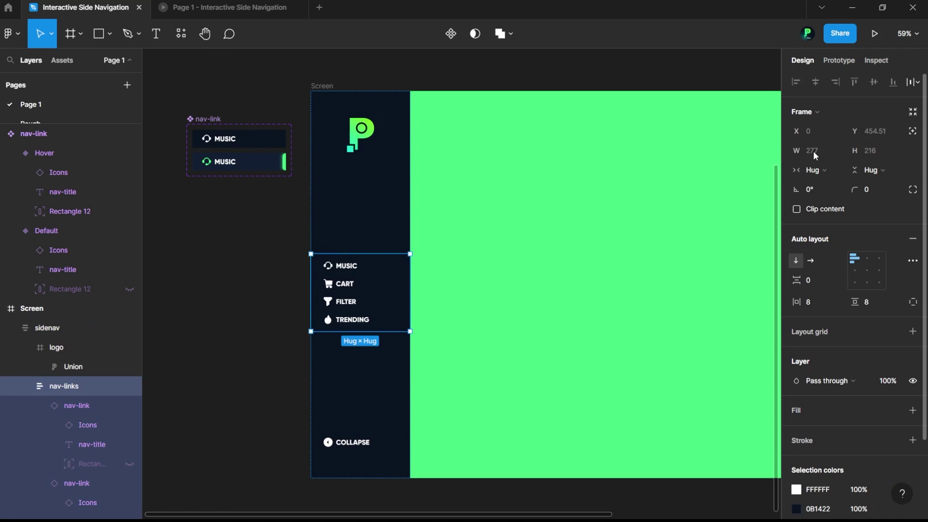
scroll(373, 279, up, 4)
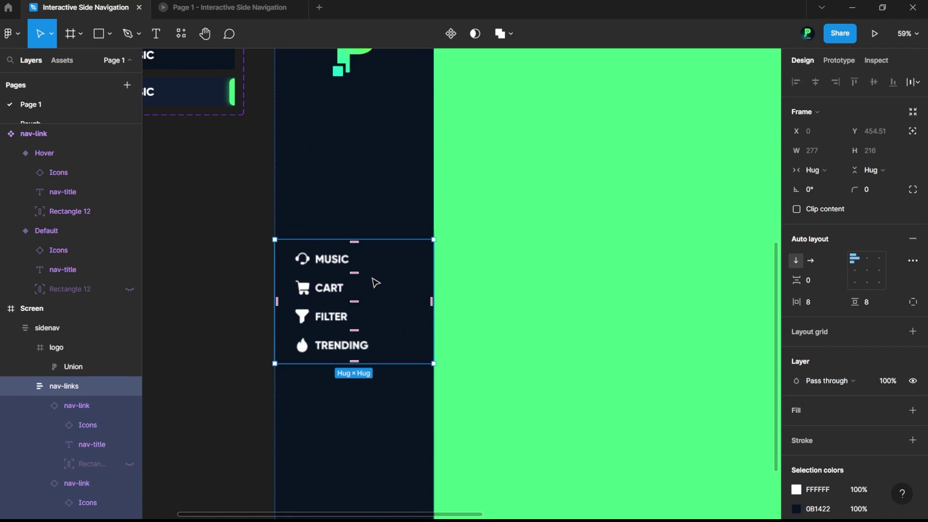
click(402, 183)
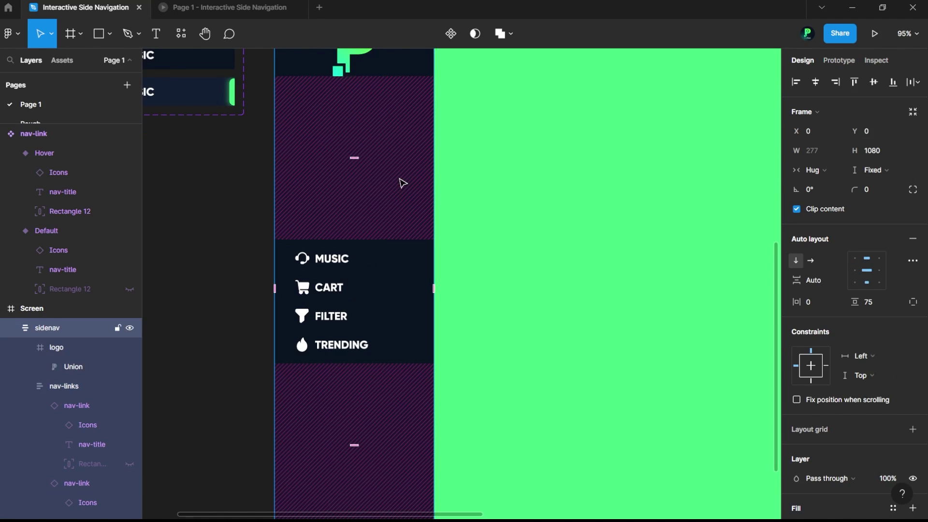
click(366, 296)
key(ctrl+alt+Return)
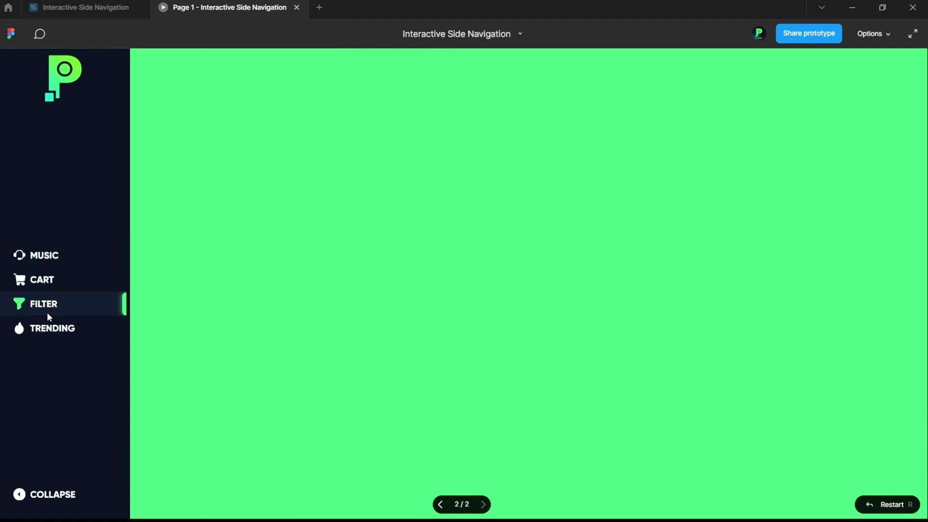
key(ctrl+Tab)
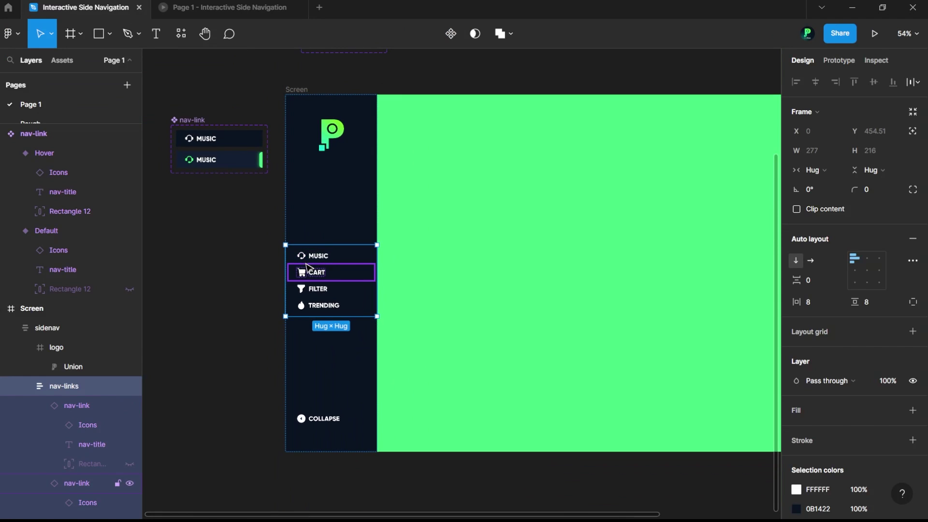
Set the nav-links frame's horizontal padding to 0 and check the link highlight in the prototype
click(357, 260)
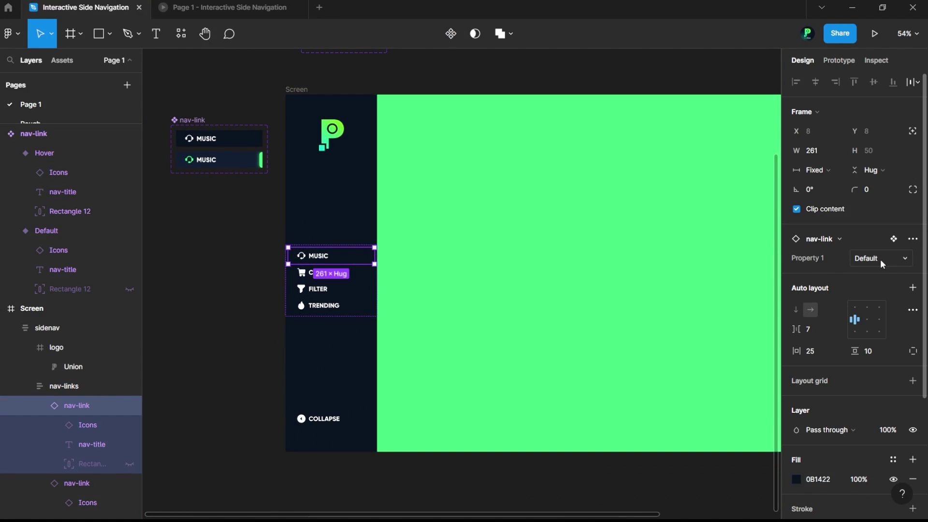
click(207, 284)
click(350, 271)
click(350, 273)
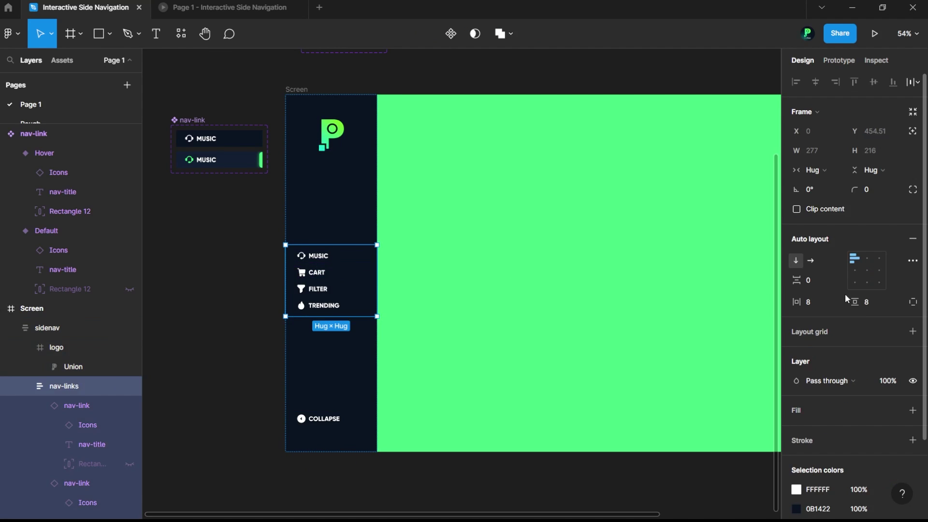
click(823, 306)
text(0)
key(Return)
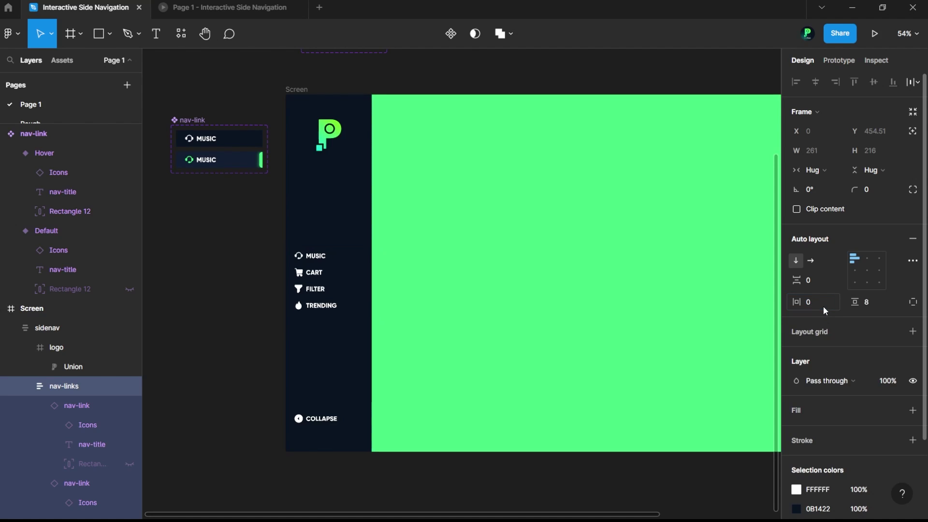
click(290, 7)
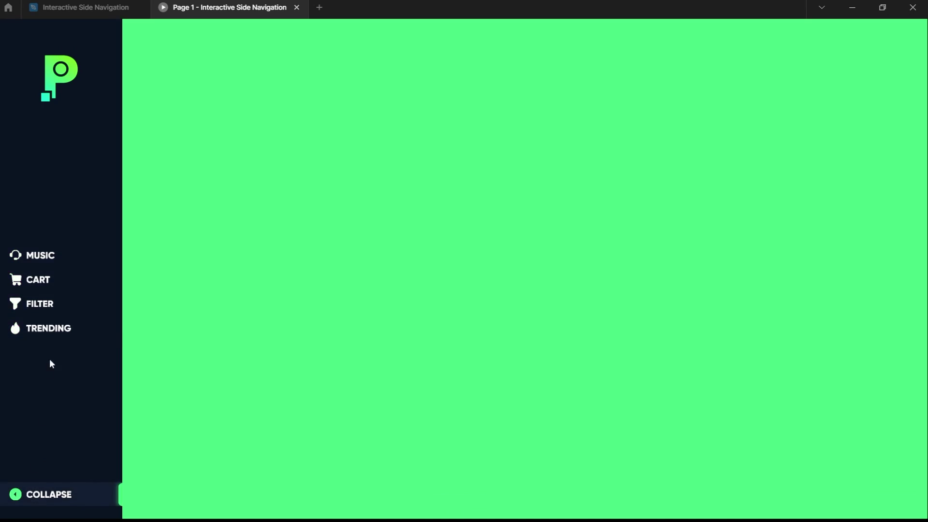
click(97, 7)
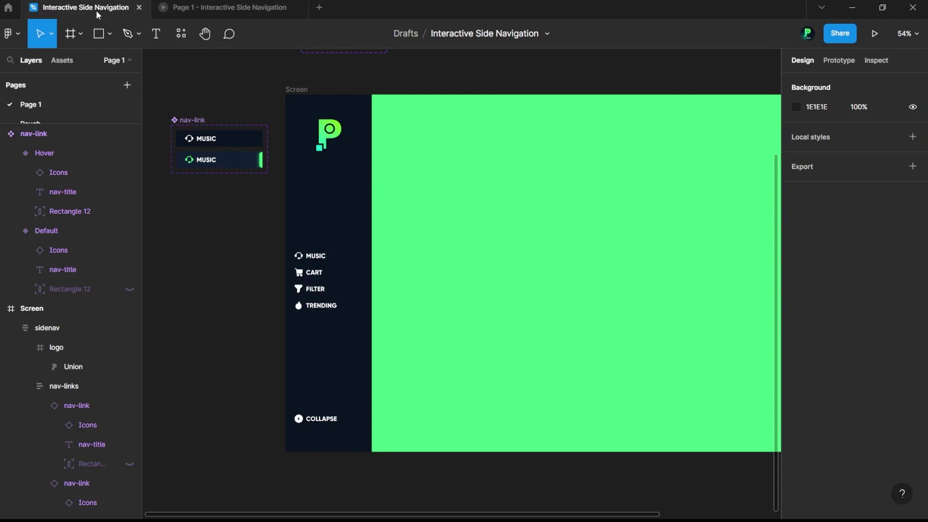
Move the sidenav out of the Screen frame onto empty canvas at about X 323, Y 1658, with a second copy beside it
click(358, 211)
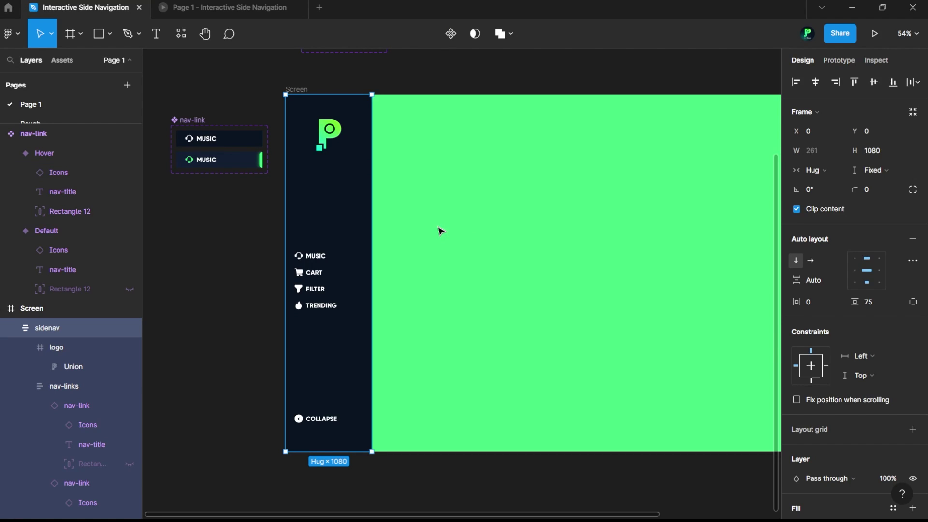
scroll(537, 199, down, 3)
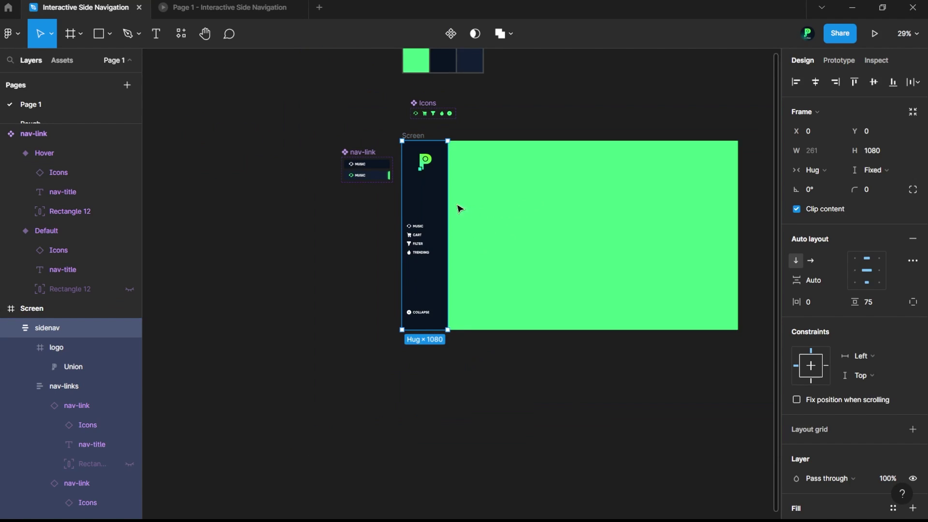
drag(439, 227, 294, 356)
scroll(238, 381, up, 5)
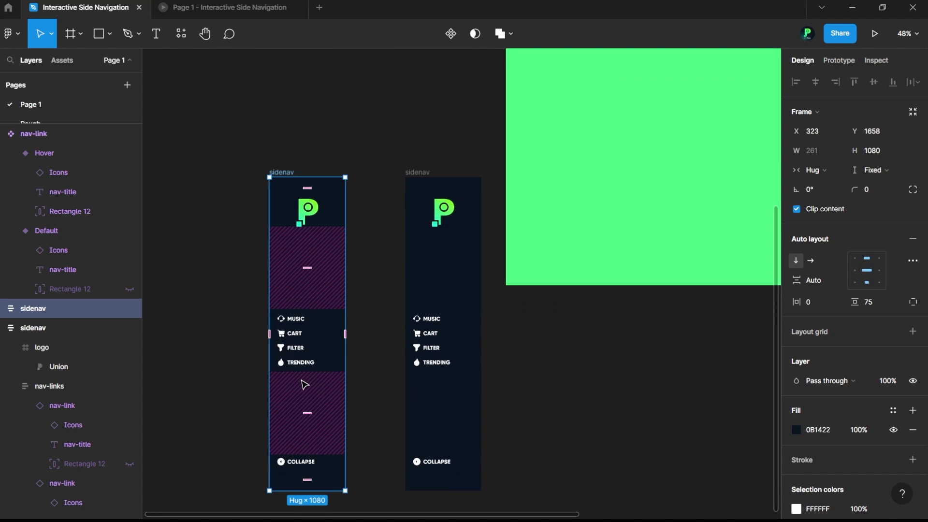
Hide the nav-title of the MUSIC link in the sidenav copy at X 323
double_click(303, 464)
double_click(305, 463)
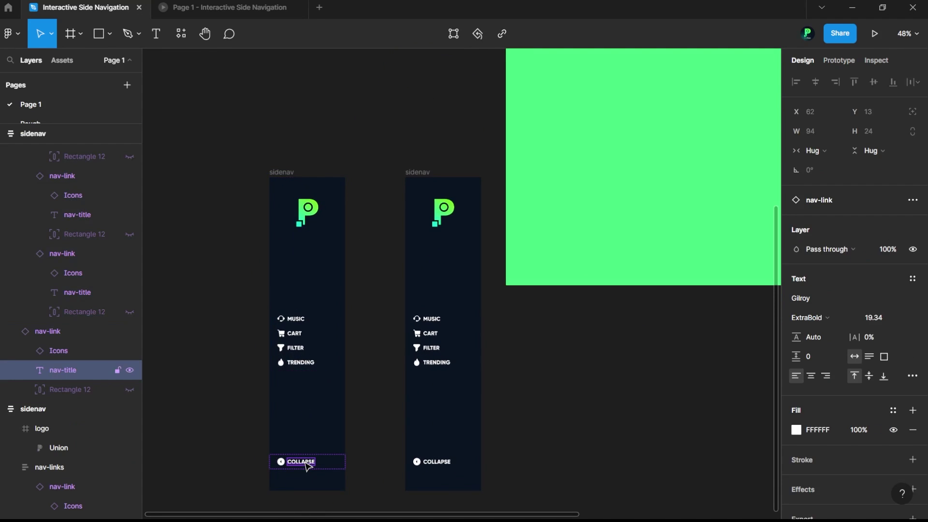
click(316, 218)
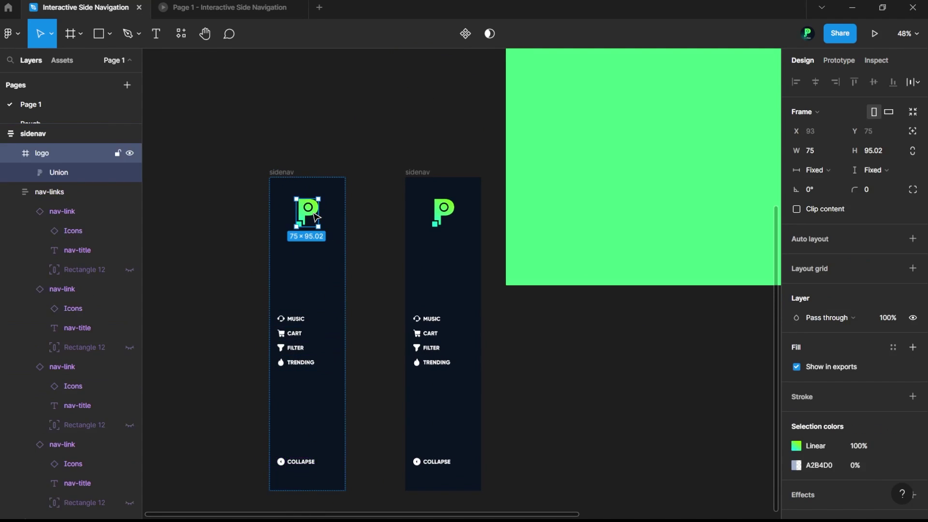
double_click(297, 323)
double_click(297, 324)
click(365, 303)
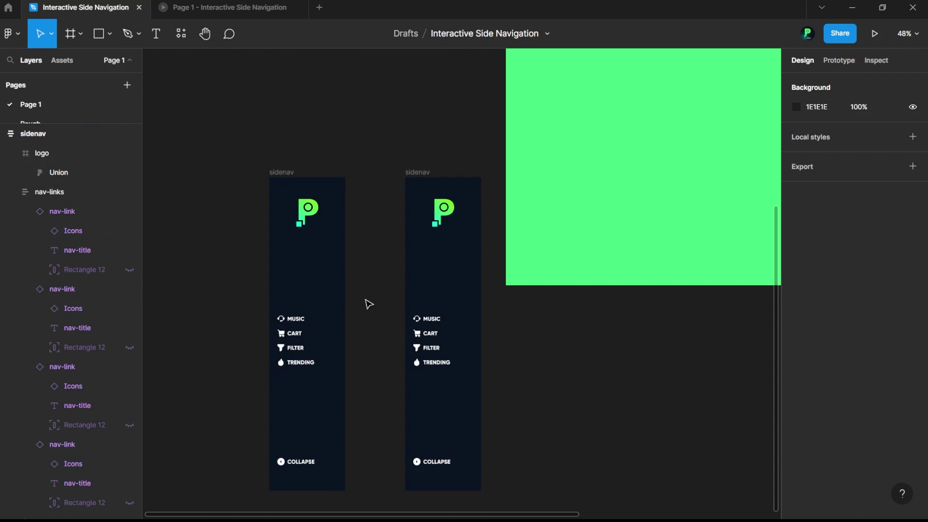
double_click(304, 325)
scroll(305, 325, up, 5)
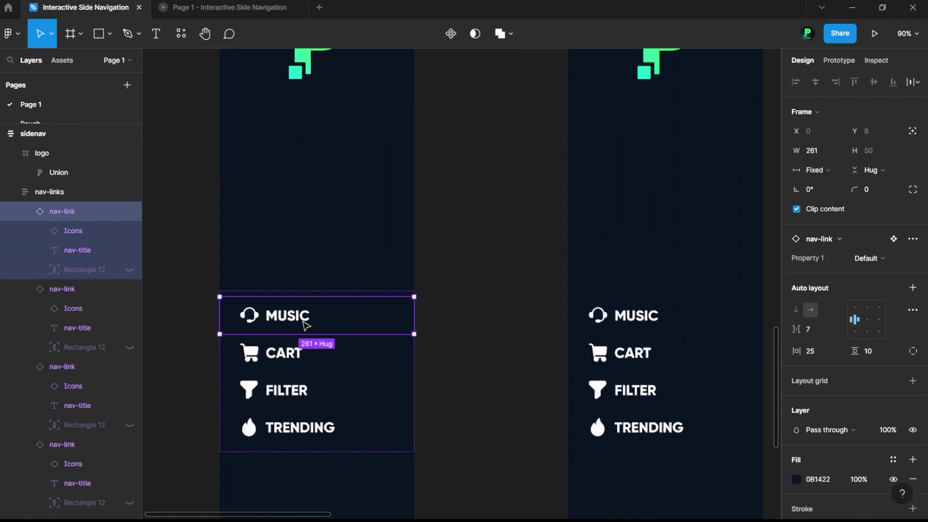
click(77, 253)
click(131, 251)
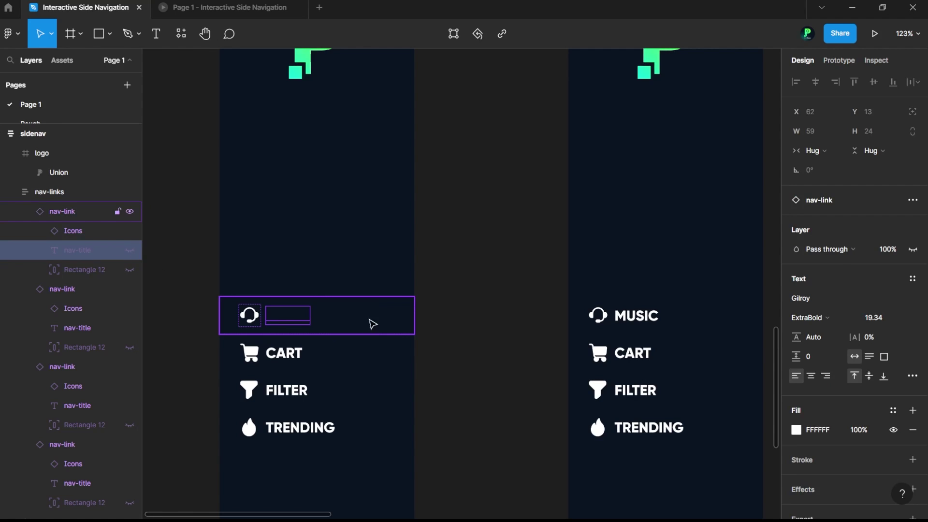
Undo hiding the MUSIC title and try resizing the nav-links frame in the sidenav copy at X 323 to about 189 × 157
key(ctrl+z)
click(150, 258)
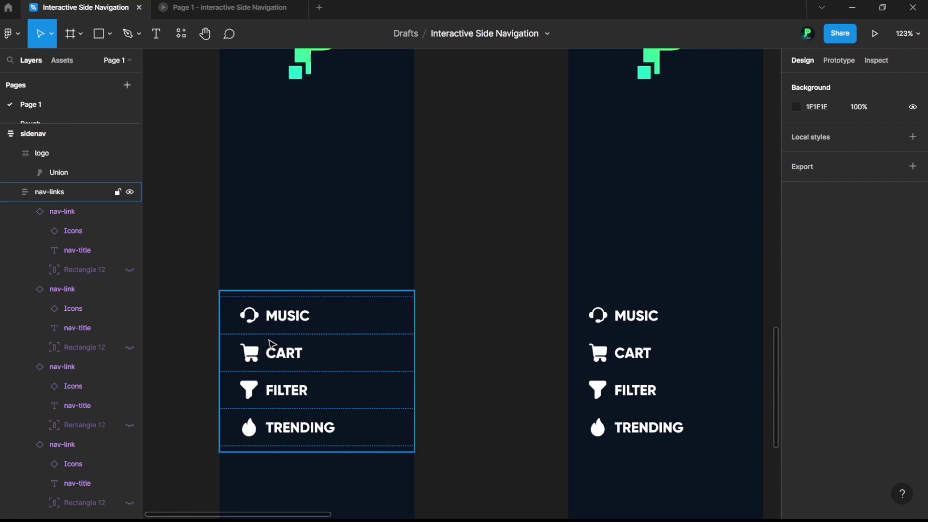
double_click(270, 344)
click(185, 237)
click(280, 346)
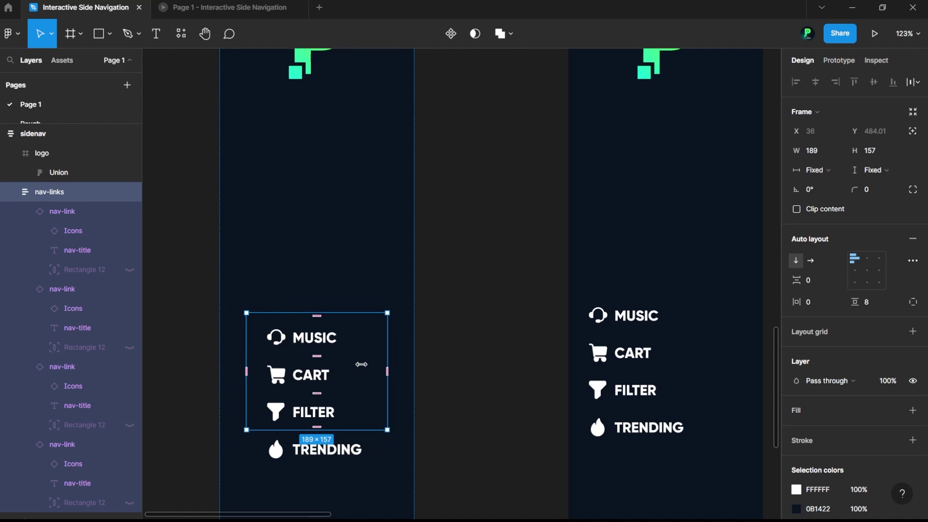
Hide the nav-titles of the MUSIC, CART, FILTER and TRENDING links in the sidenav copy at X 323
click(283, 321)
double_click(282, 320)
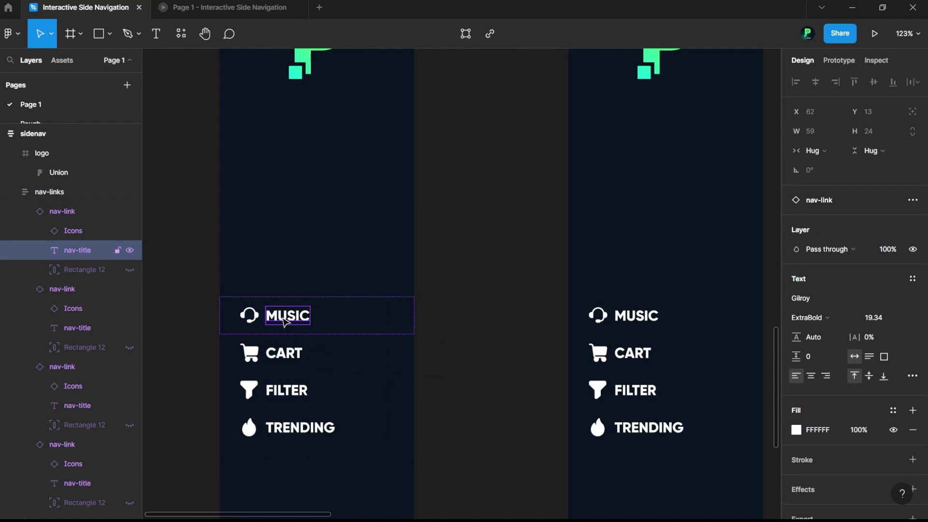
click(129, 250)
double_click(285, 353)
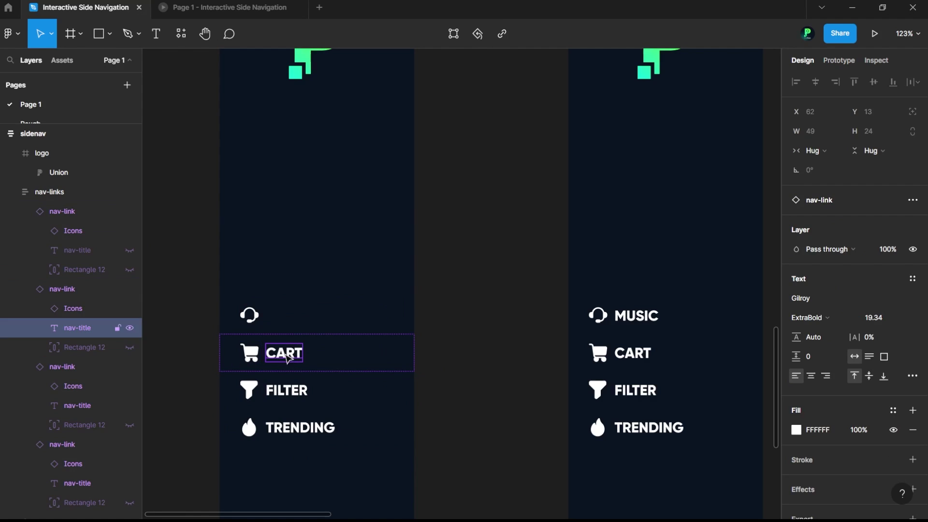
click(128, 328)
click(293, 399)
double_click(293, 399)
click(129, 405)
click(285, 430)
double_click(289, 432)
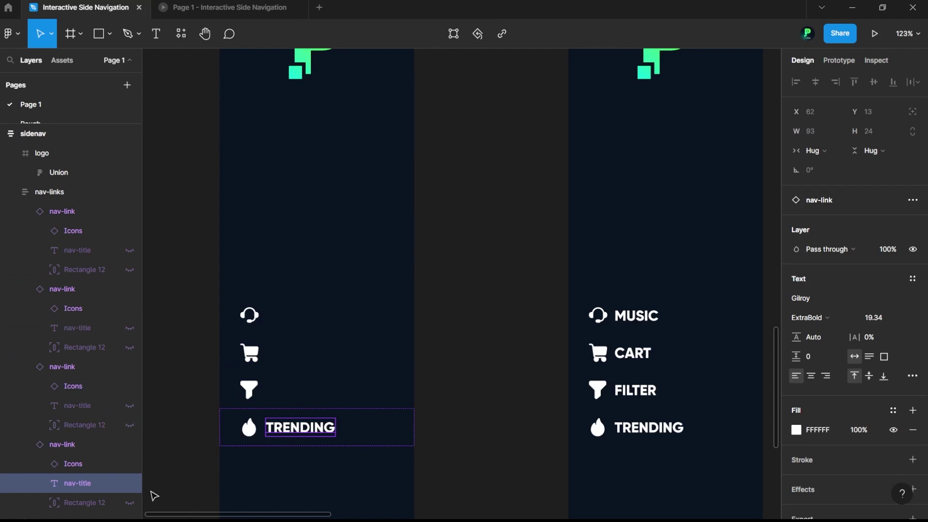
click(129, 483)
Hide the nav-title of the COLLAPSE link in the same icon-only sidenav copy
click(249, 392)
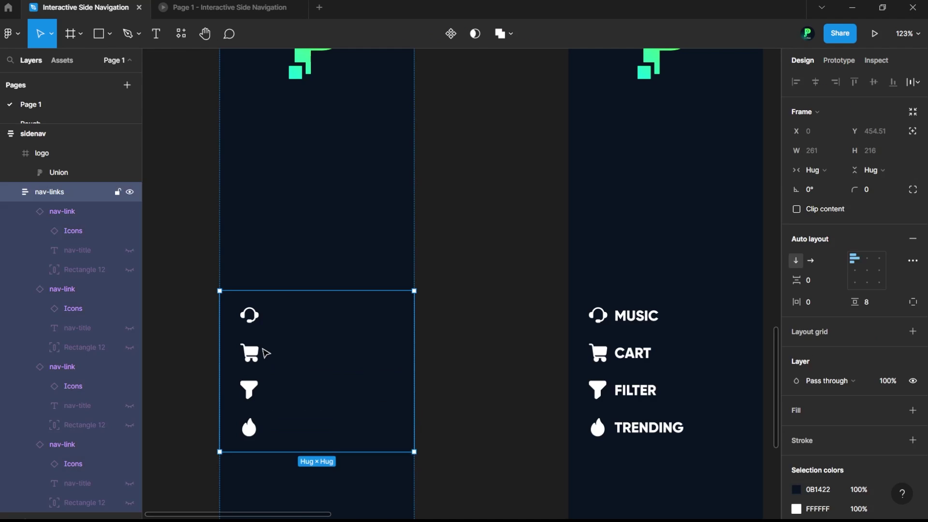
scroll(266, 358, down, 5)
double_click(289, 372)
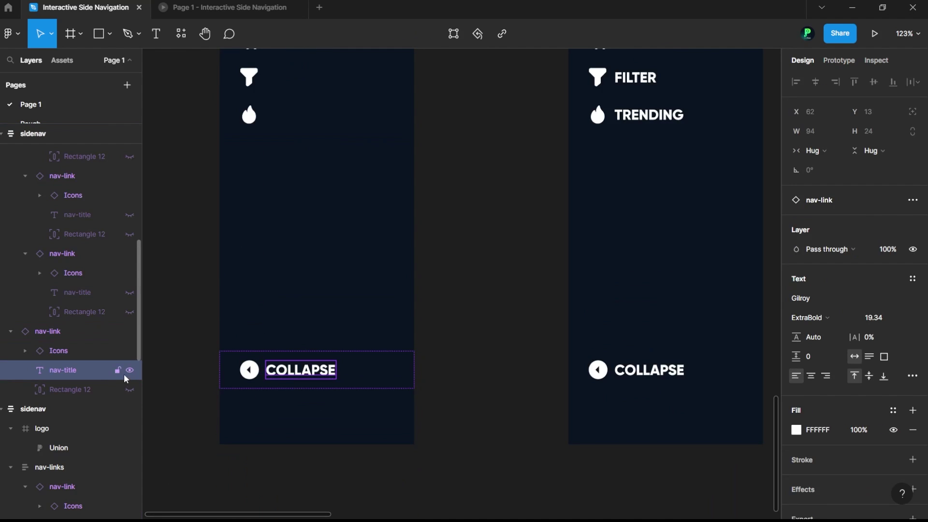
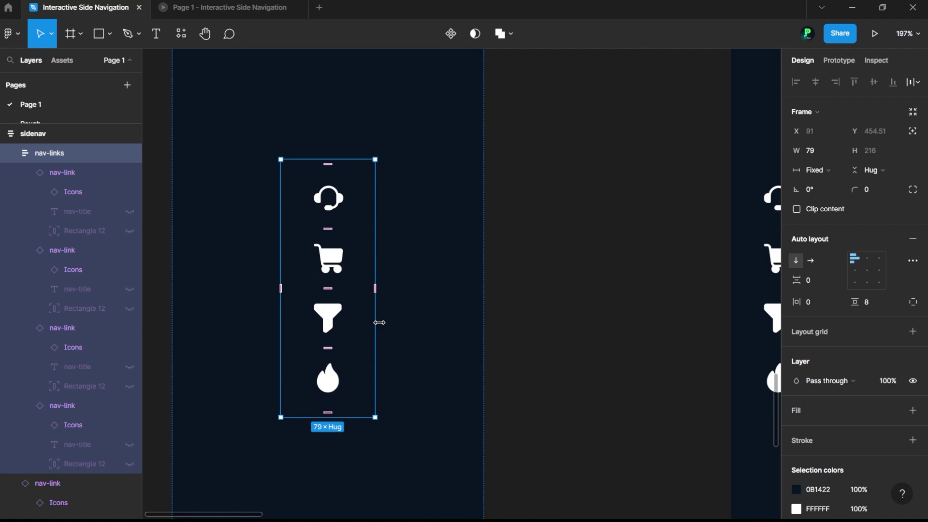
Set the widths of the nav-links frame and the collapse nav-link in the icon-only sidenav to 80
click(815, 154)
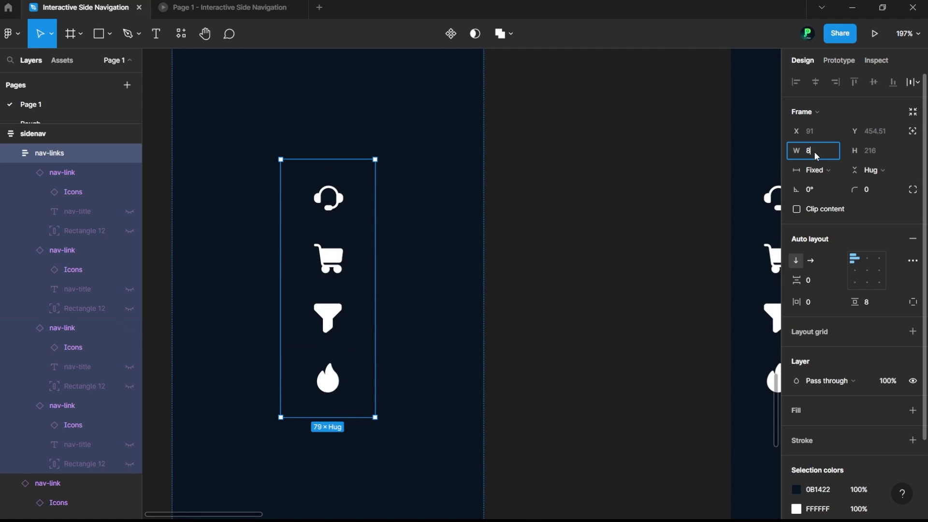
key(Return)
scroll(487, 221, down, 5)
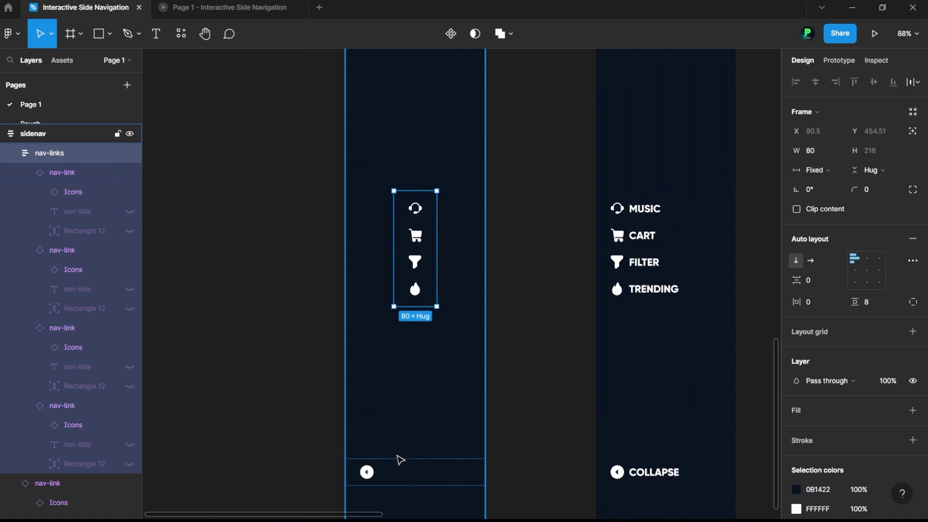
click(386, 471)
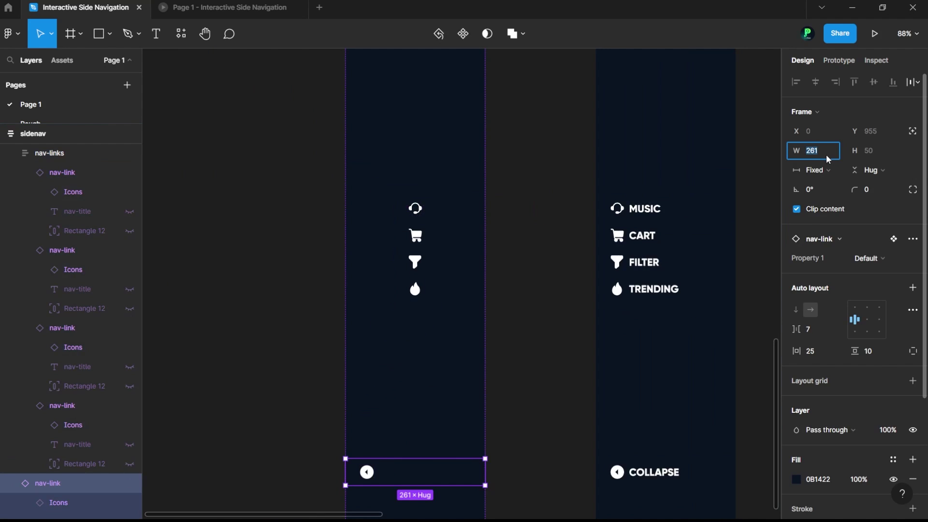
click(825, 155)
text(80)
key(Return)
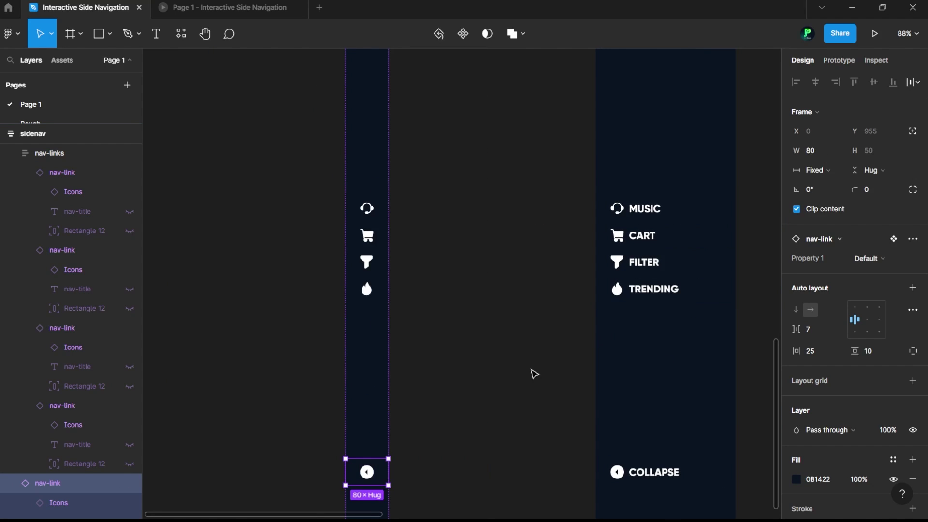
click(450, 382)
Scale the logo in the icon-only sidenav down proportionally to about 46.5 × 58.91 with the Scale tool
scroll(391, 347, up, 8)
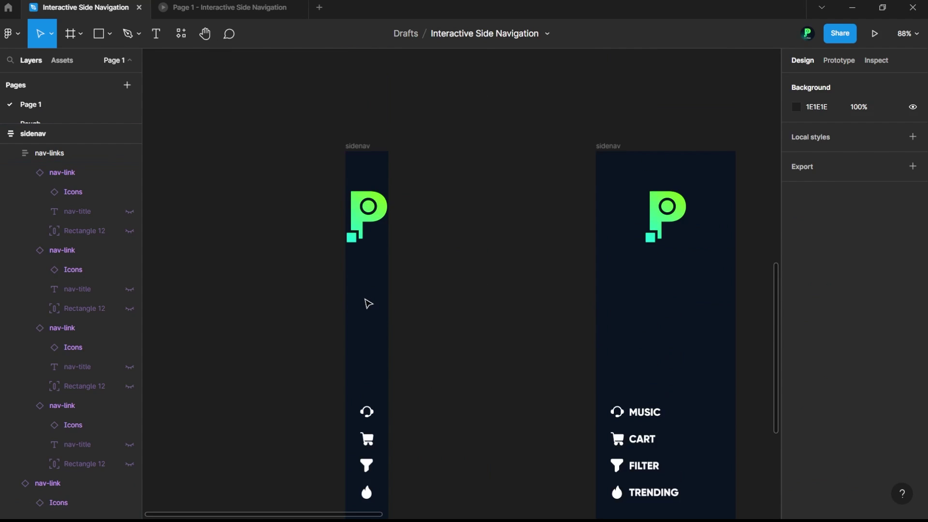
click(368, 212)
key(k)
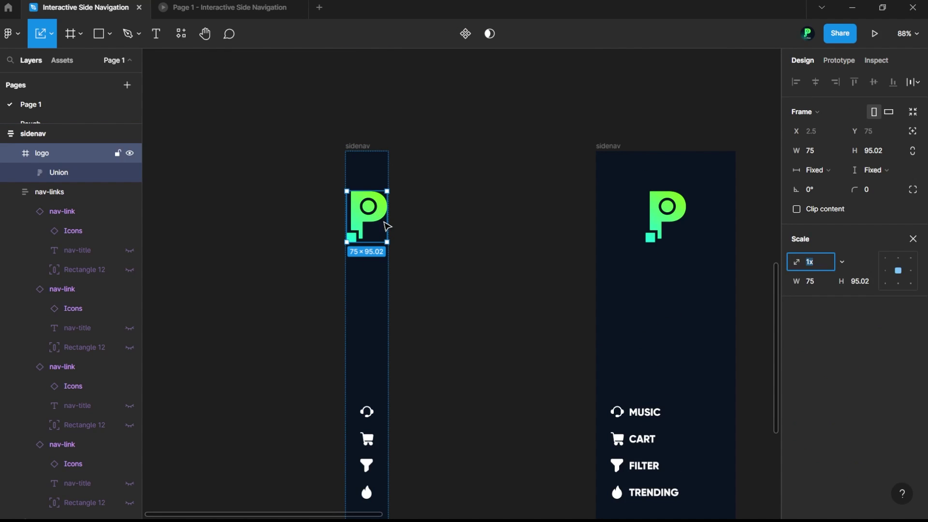
drag(389, 220, 377, 215)
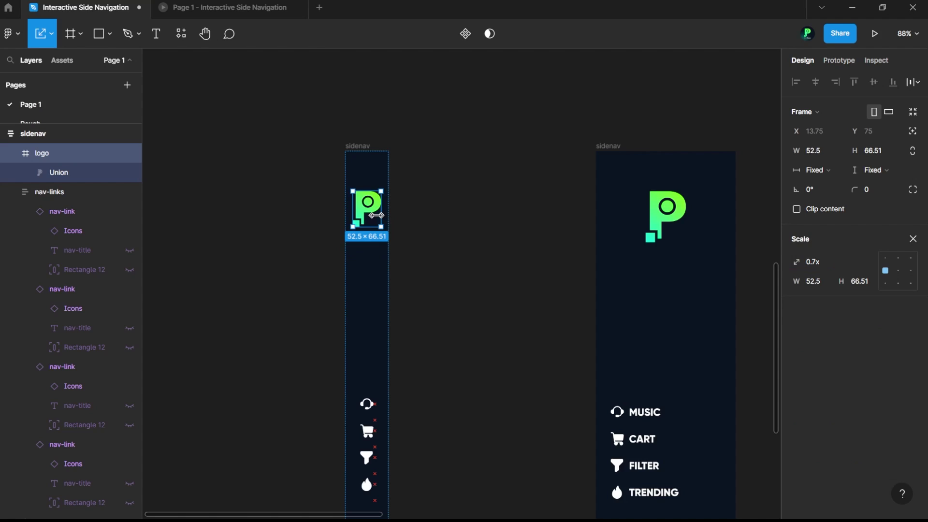
key(ctrl+z)
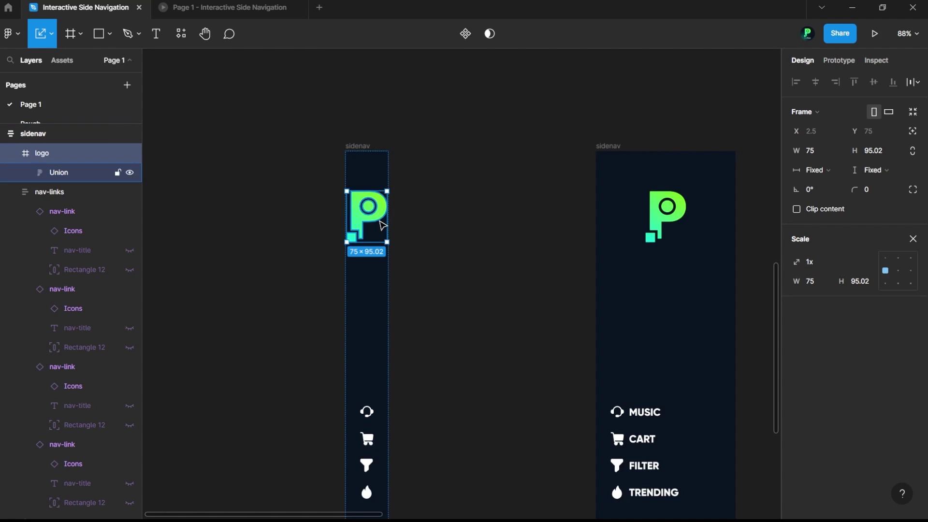
drag(389, 219, 373, 220)
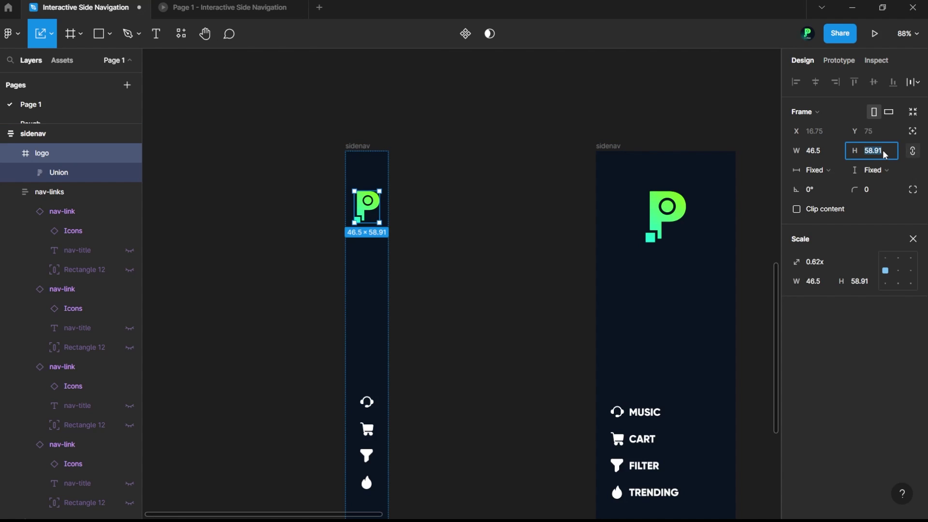
click(505, 237)
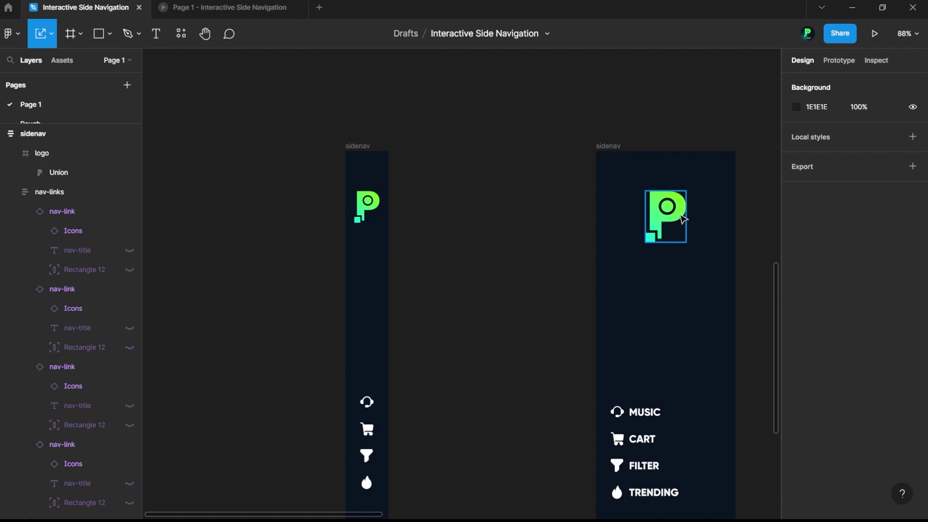
Try setting the height of the expanded sidenav's logo frame to 58.91, then undo it
click(643, 235)
click(881, 158)
key(Return)
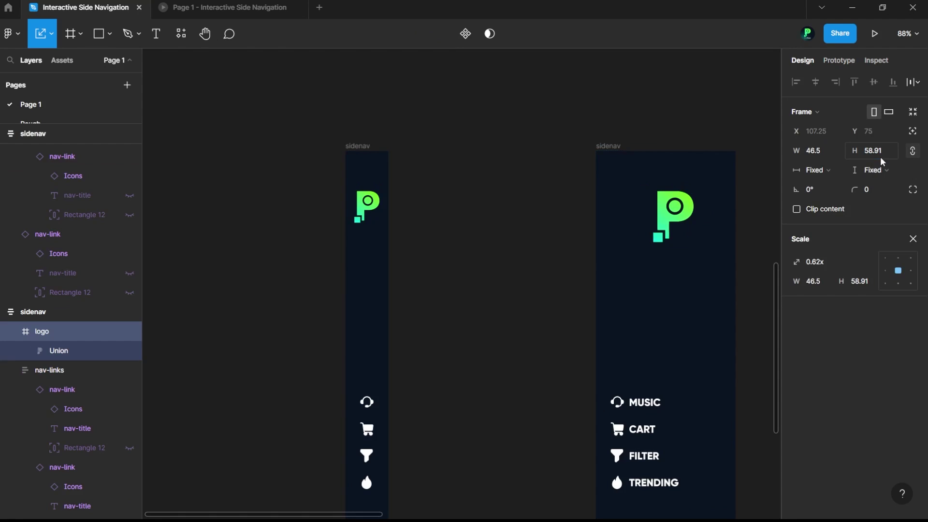
key(ctrl+z)
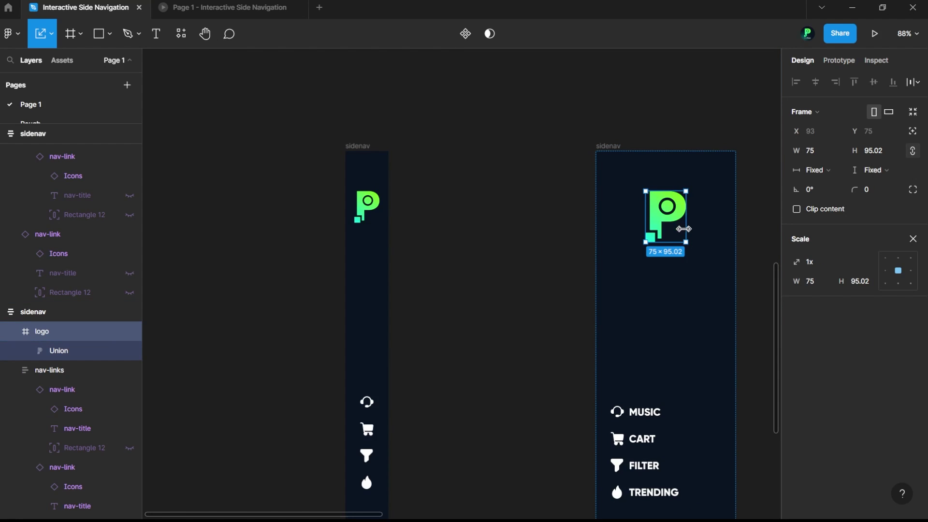
Scale the expanded sidenav's logo to about 54 × 68.41 and try setting its frame height to 58.91
drag(685, 240, 680, 227)
click(364, 200)
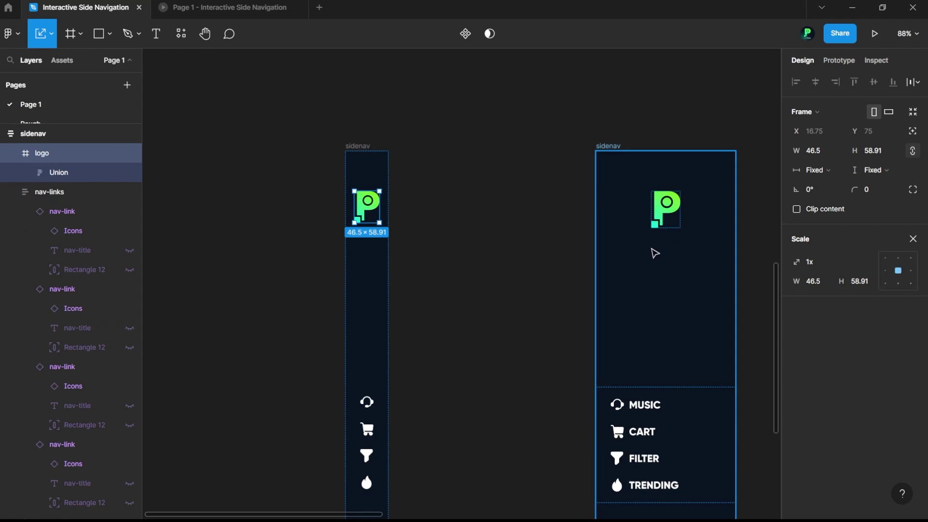
click(661, 217)
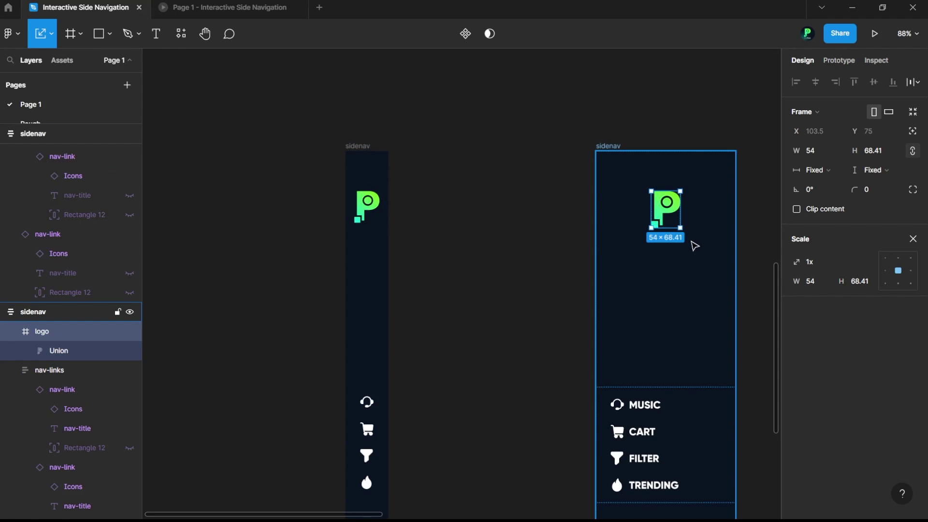
click(886, 152)
text(58.91)
key(Return)
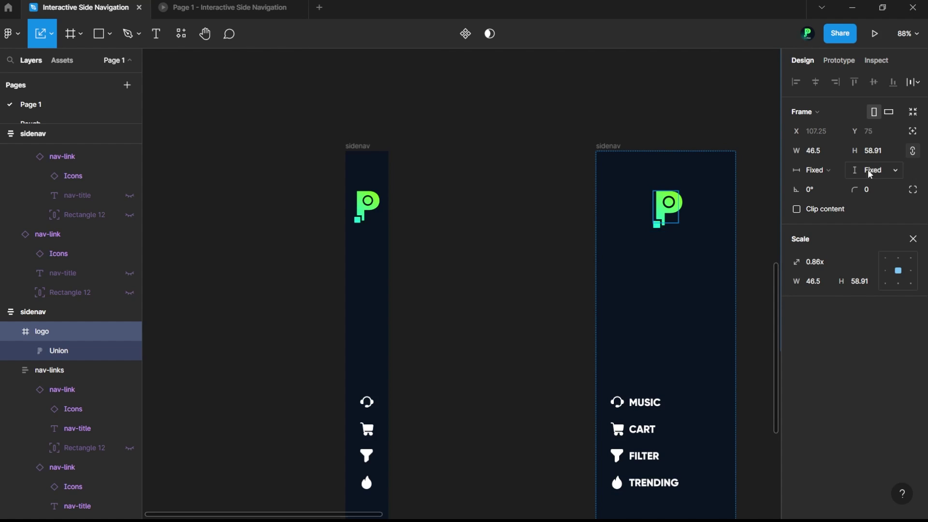
key(ctrl+z)
Scale the expanded sidenav's logo with its artwork to 46.5 × 58.91, matching the icon-only sidenav's logo
key(shift+2)
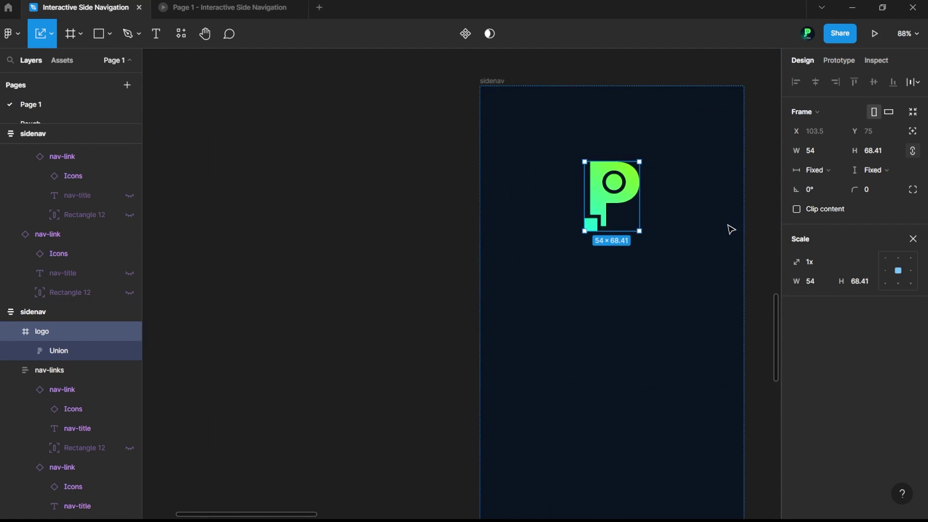
drag(572, 240, 559, 207)
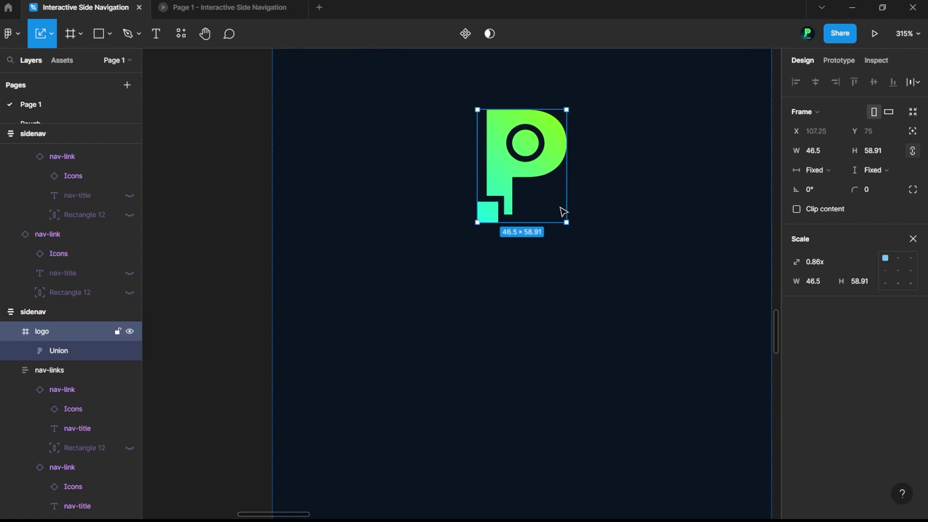
click(215, 170)
key(shift+1)
scroll(493, 208, down, 5)
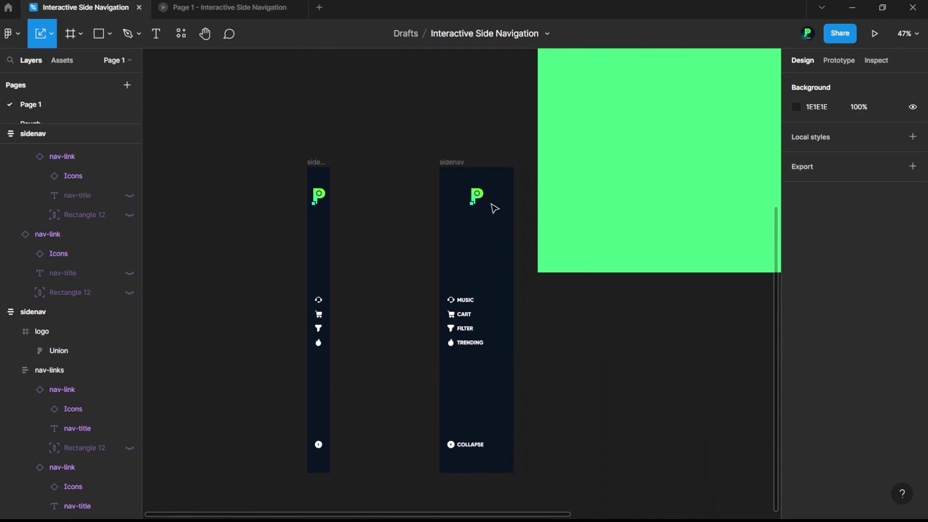
Examine the collapse link in the icon-only sidenav, including its nested Icons instance and arrow vector
click(326, 237)
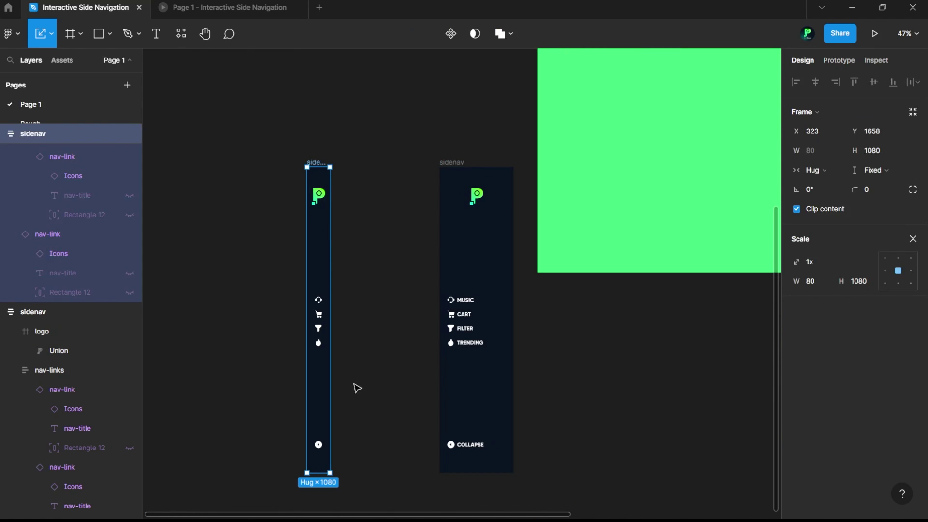
click(318, 446)
click(381, 450)
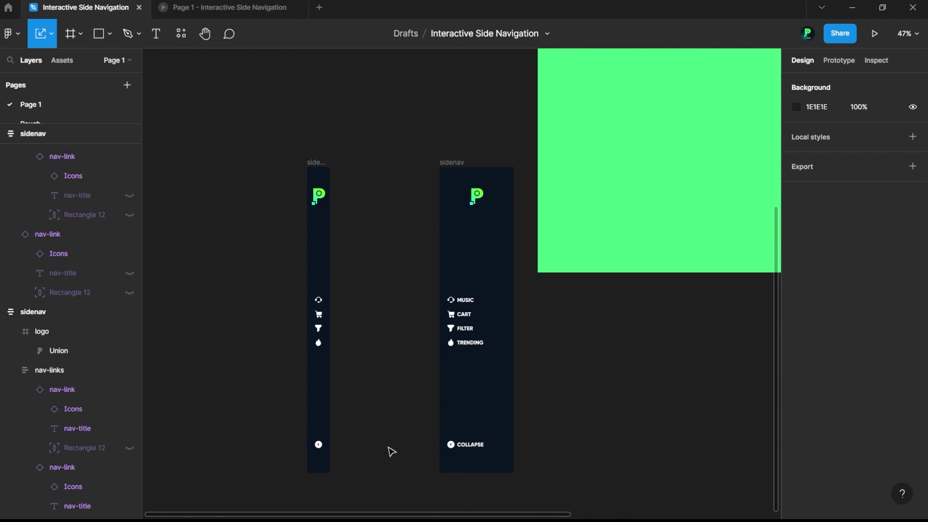
double_click(327, 451)
scroll(324, 456, up, 6)
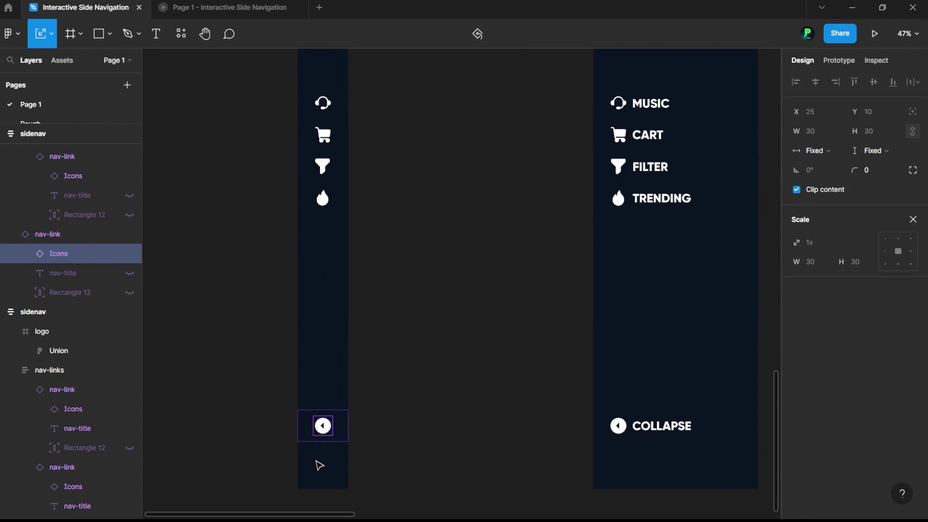
double_click(338, 409)
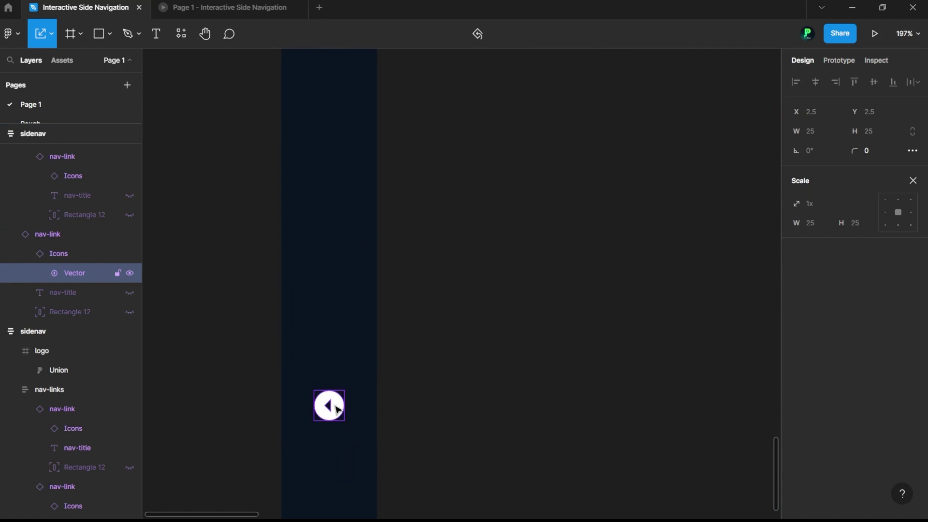
click(65, 260)
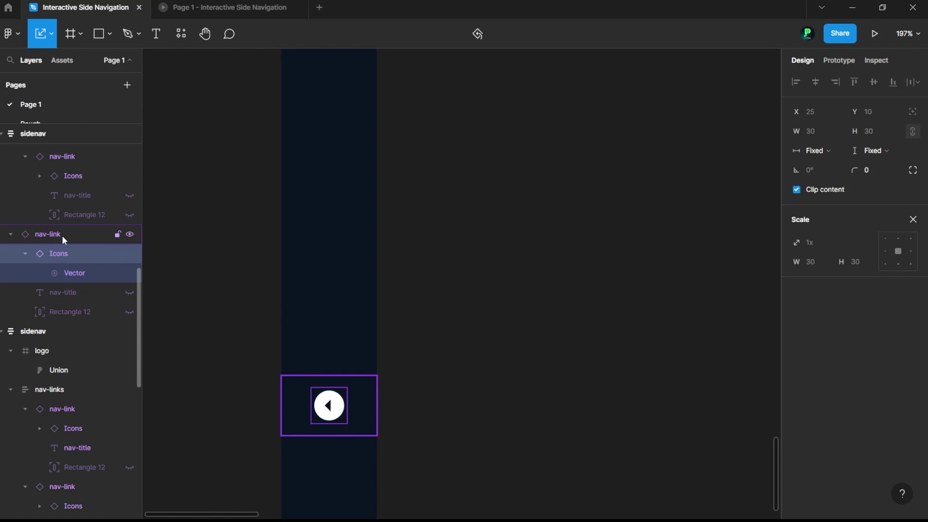
click(63, 236)
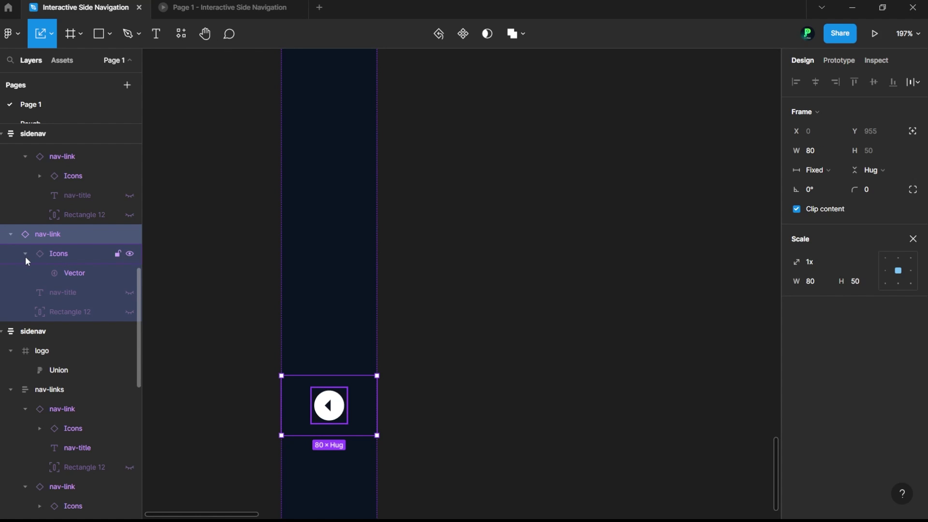
click(25, 254)
click(57, 255)
click(563, 269)
scroll(502, 269, down, 6)
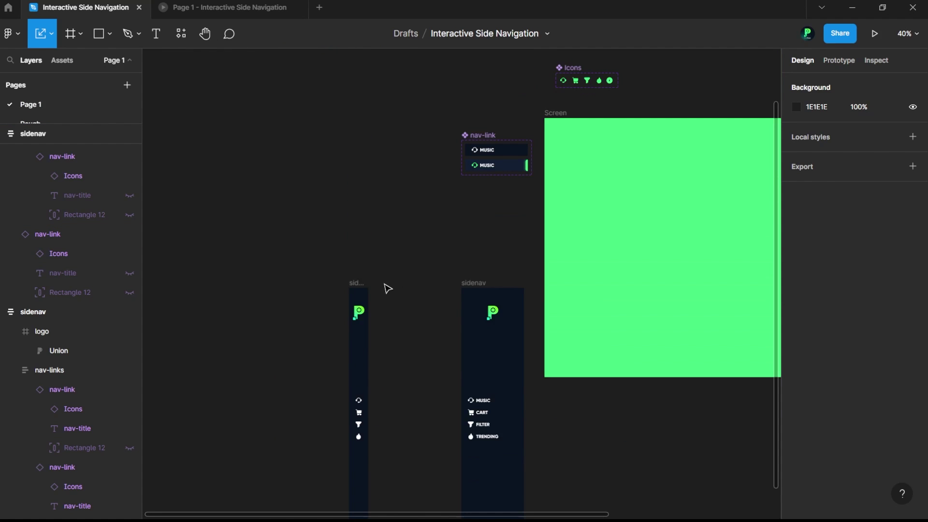
scroll(382, 304, down, 5)
scroll(362, 292, up, 8)
click(357, 310)
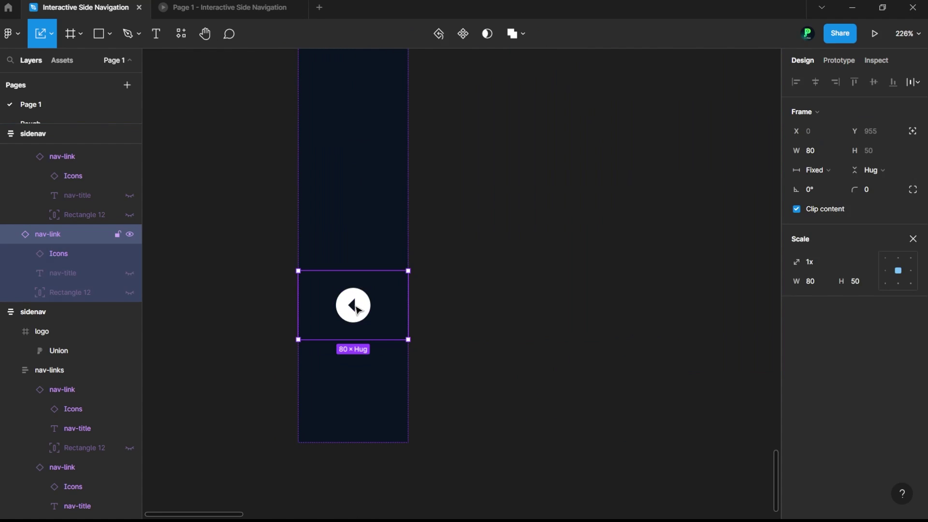
click(472, 305)
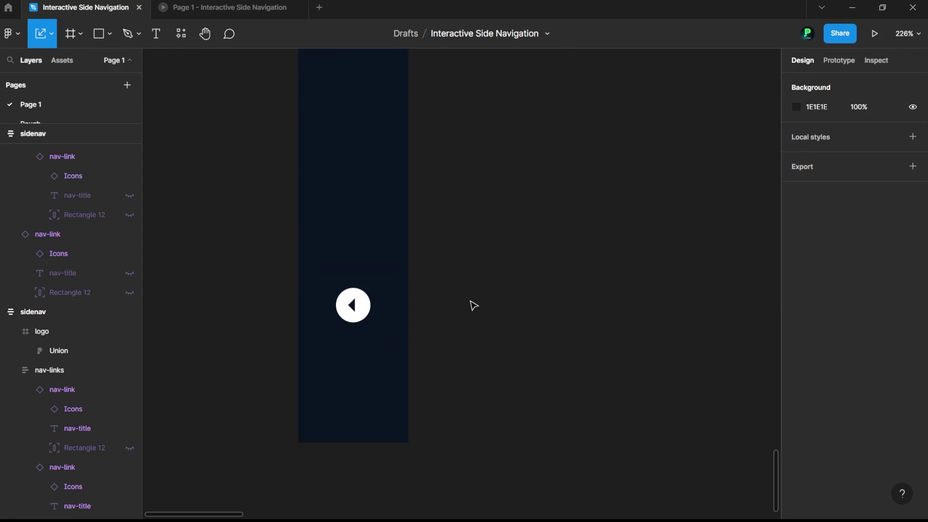
Widen the Icons component set and place a duplicate of its collapse icon variant beside the original
scroll(456, 308, down, 8)
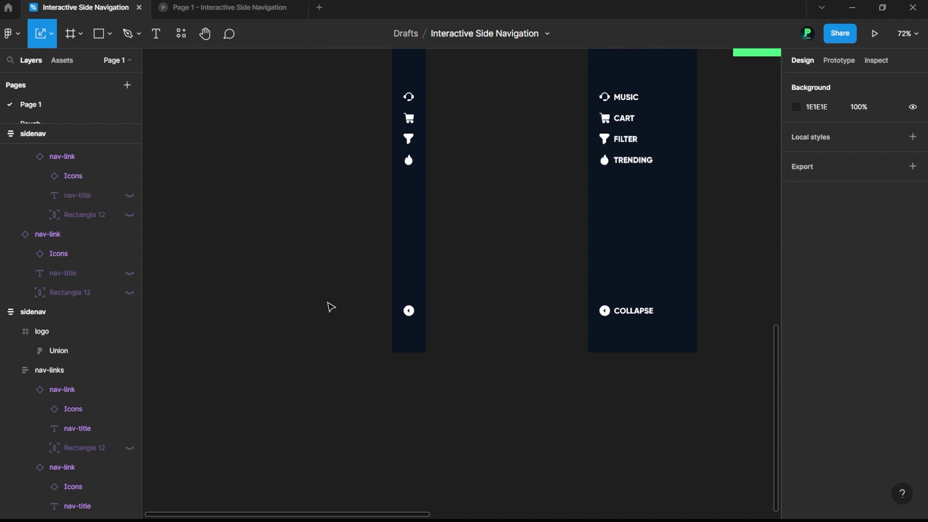
scroll(327, 306, down, 5)
scroll(468, 294, up, 5)
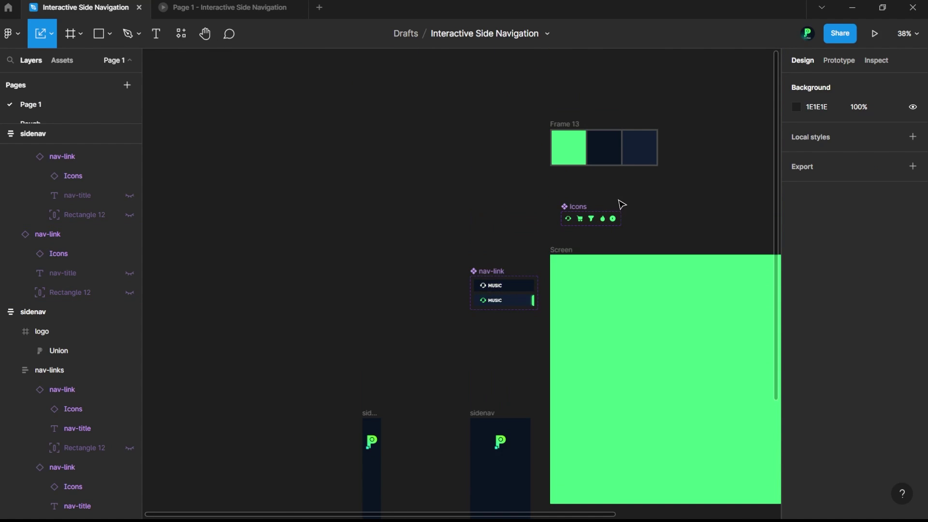
scroll(654, 227, up, 8)
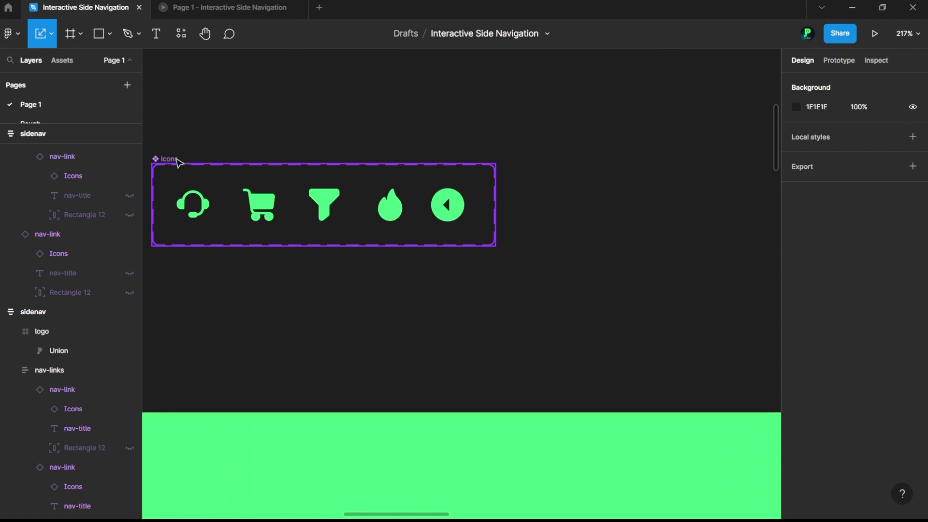
click(177, 160)
key(v)
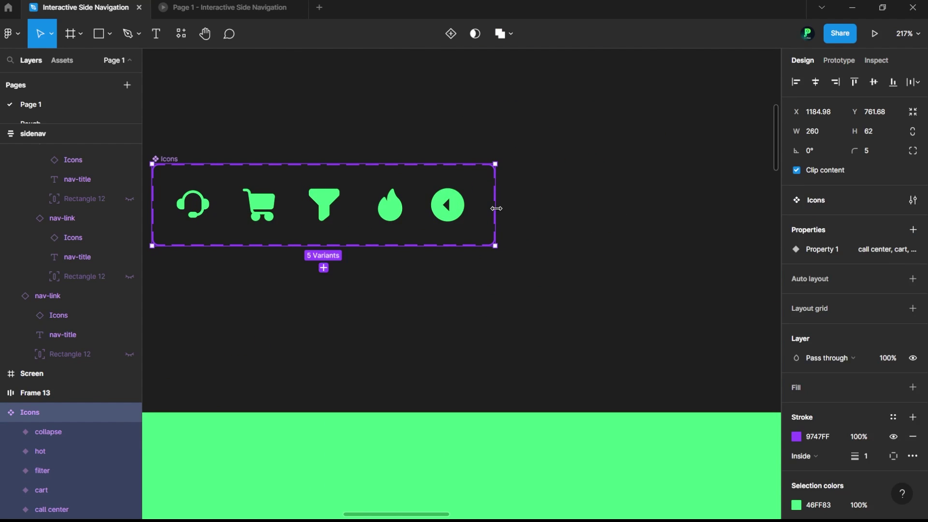
drag(496, 208, 552, 215)
click(450, 213)
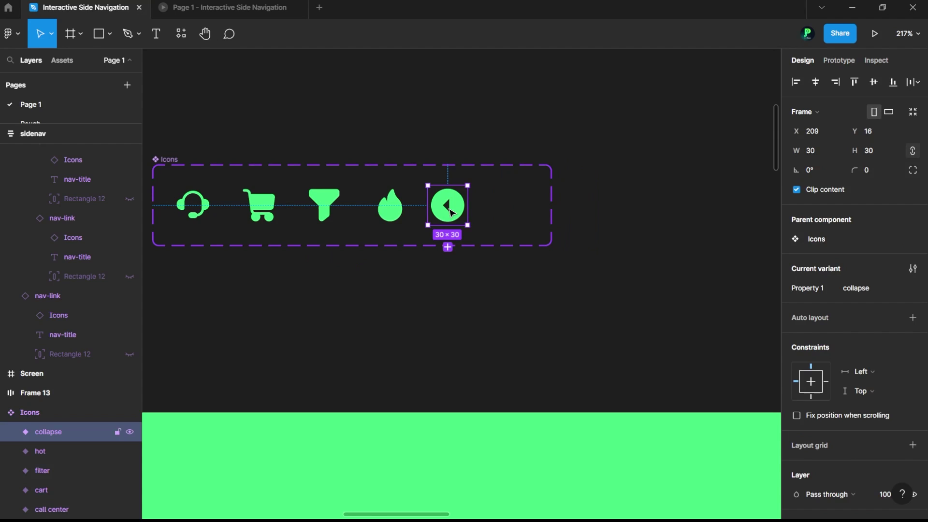
drag(461, 216, 516, 217)
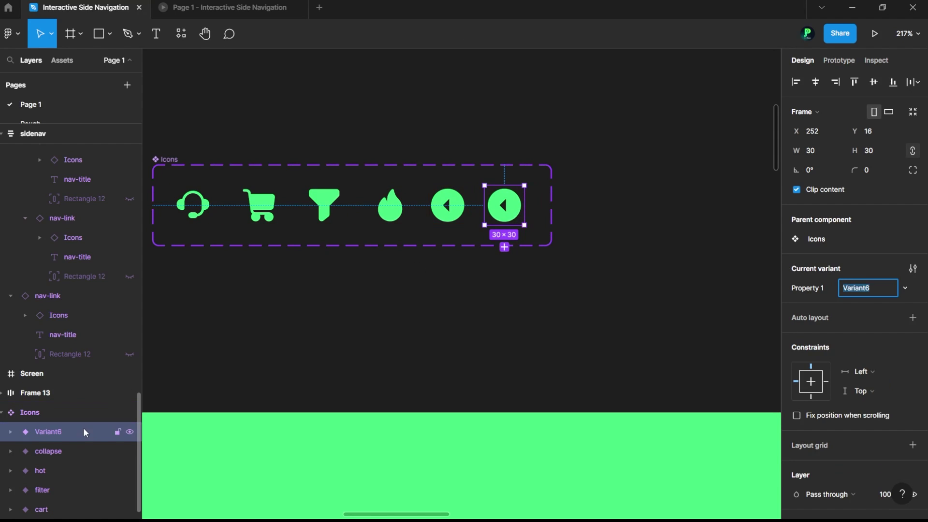
Name the duplicated collapse icon variant "expand"
text(collaps)
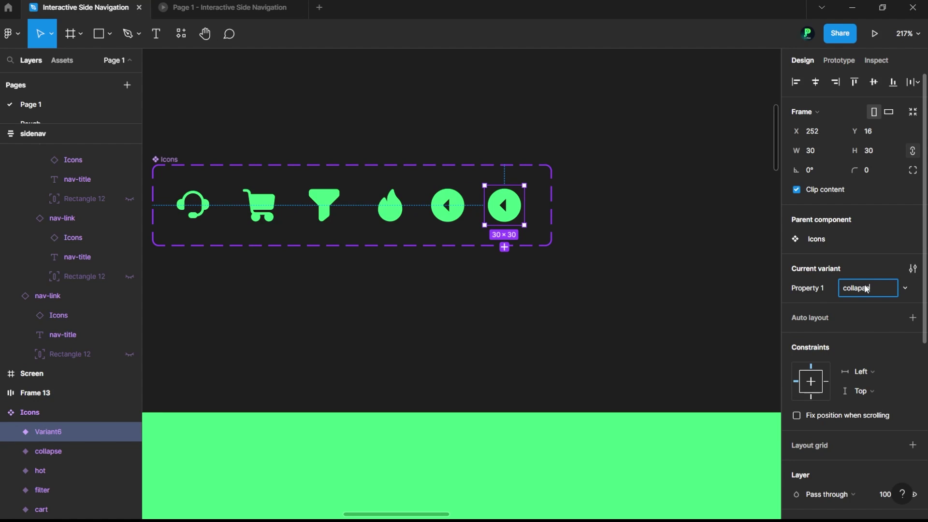
text(expand)
key(Return)
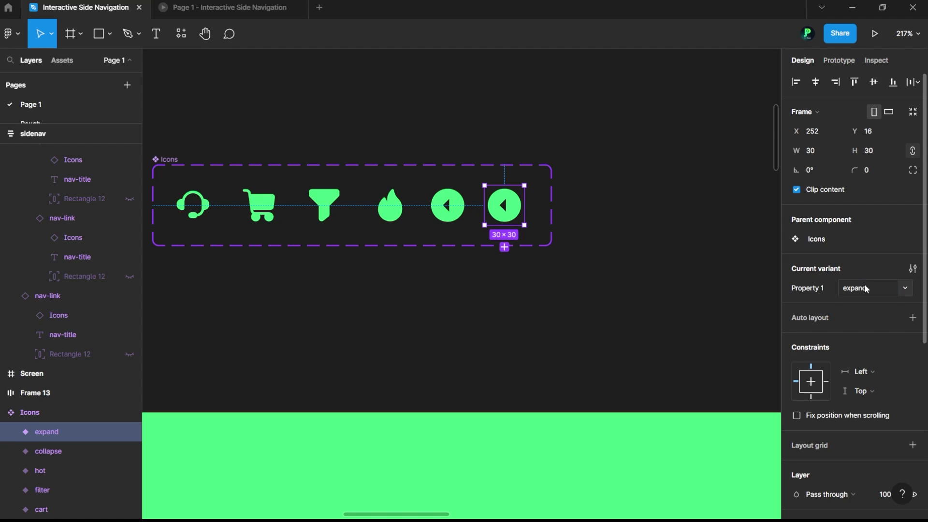
Flip the vector in the expand icon variant horizontally so its arrow points right
double_click(507, 210)
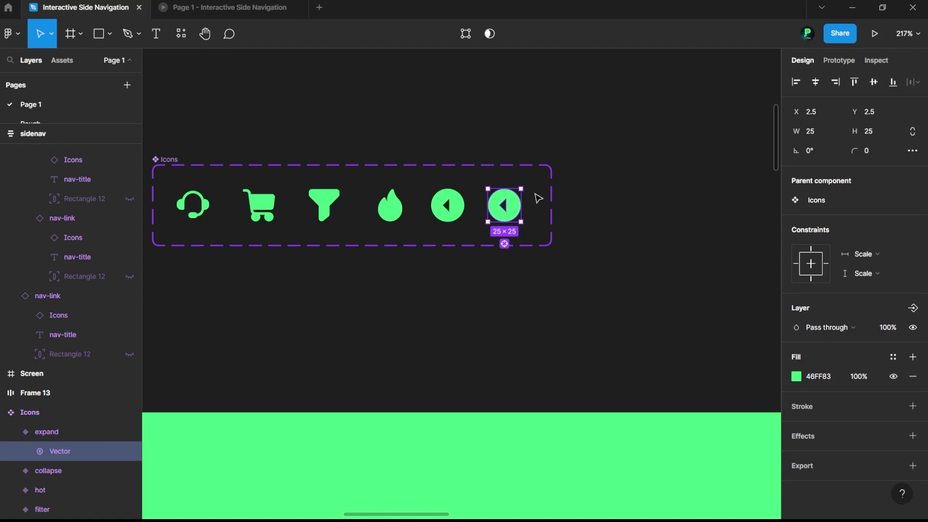
drag(526, 191, 473, 224)
click(631, 225)
Switch the icon of the bottom link in the icon-only sidenav to the expand variant
scroll(631, 225, down, 5)
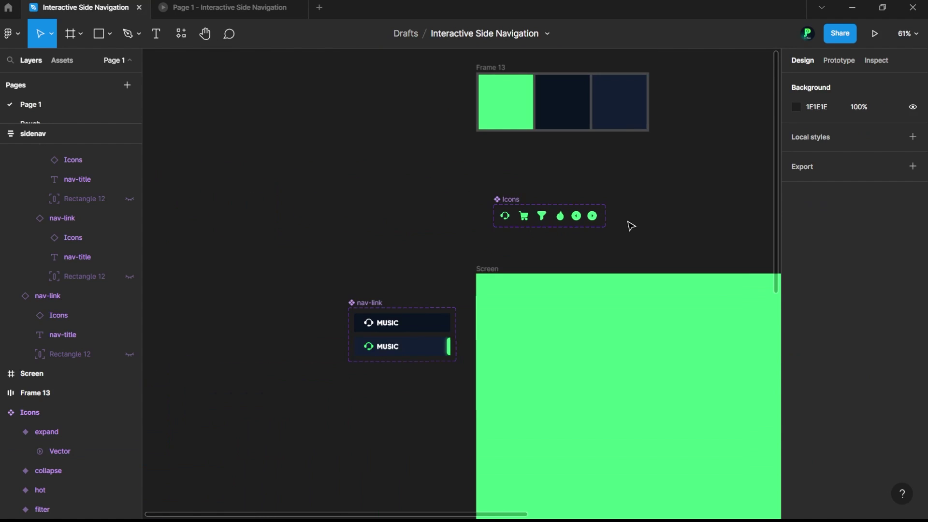
scroll(437, 217, down, 5)
scroll(434, 220, down, 3)
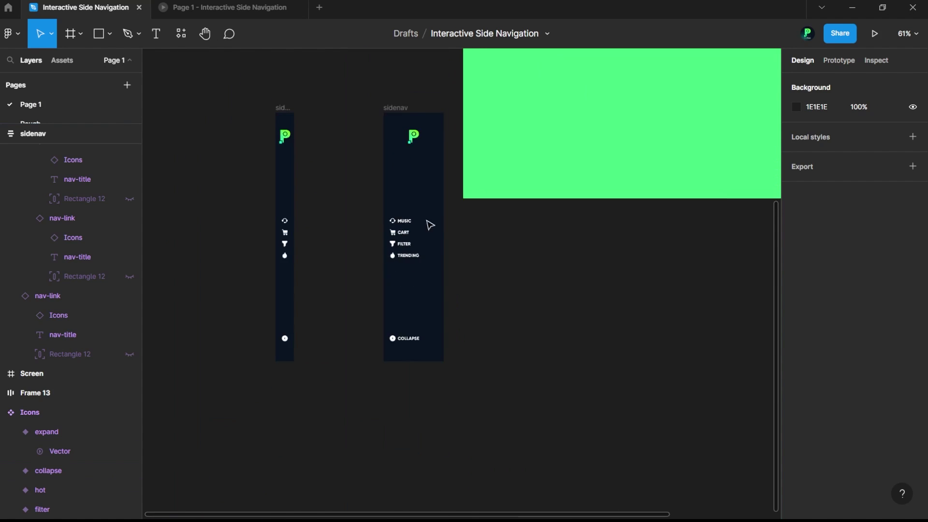
scroll(285, 338, up, 10)
double_click(289, 344)
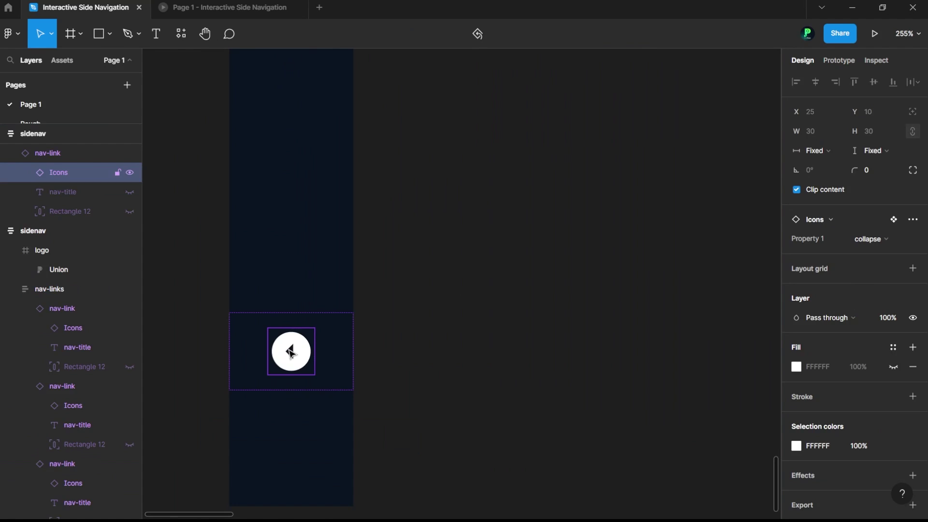
click(871, 238)
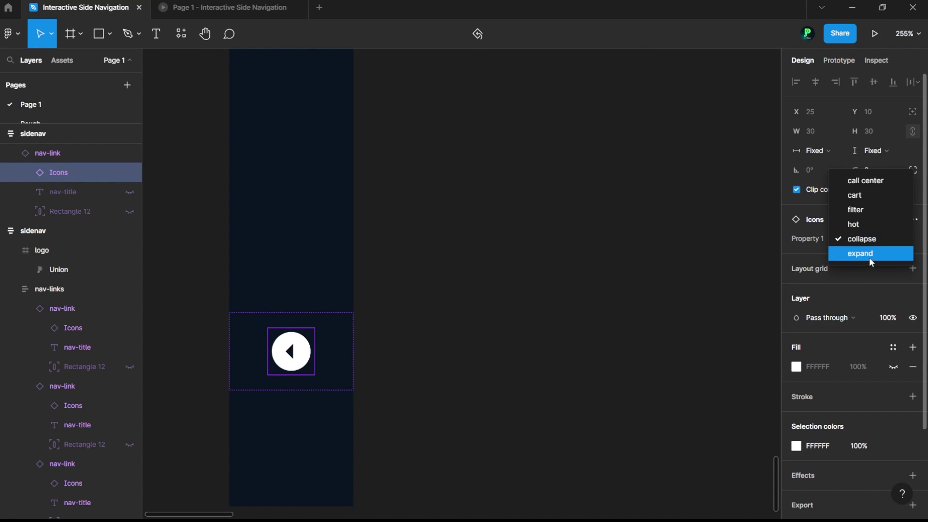
click(869, 254)
click(532, 340)
Move the expanded sidenav closer to the icon-only sidenav, leaving a gap of about 84
scroll(346, 347, down, 3)
scroll(328, 345, down, 3)
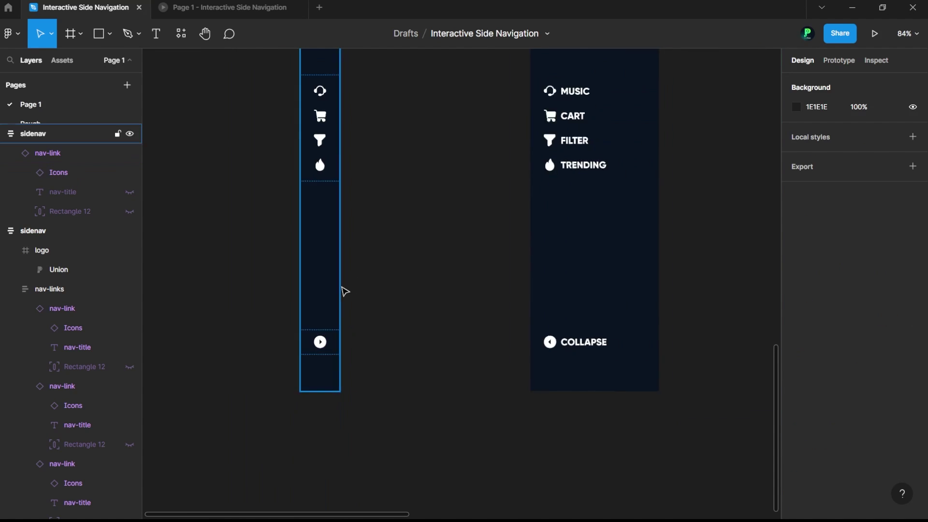
scroll(341, 290, down, 3)
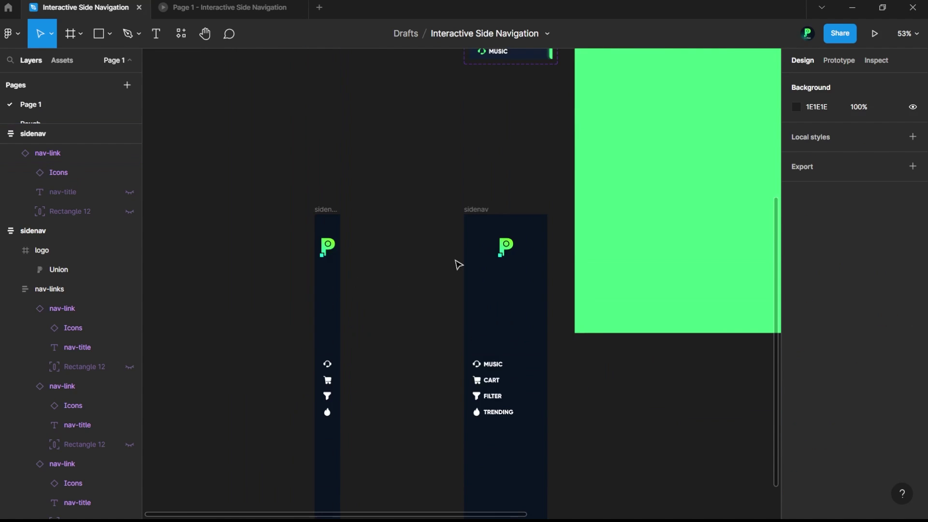
click(325, 212)
scroll(412, 261, down, 3)
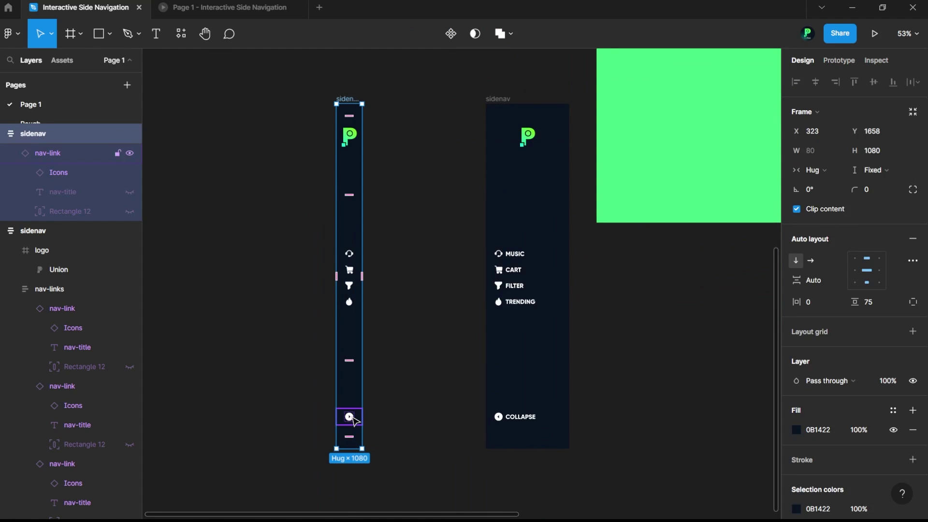
click(424, 346)
drag(507, 104, 410, 105)
click(534, 221)
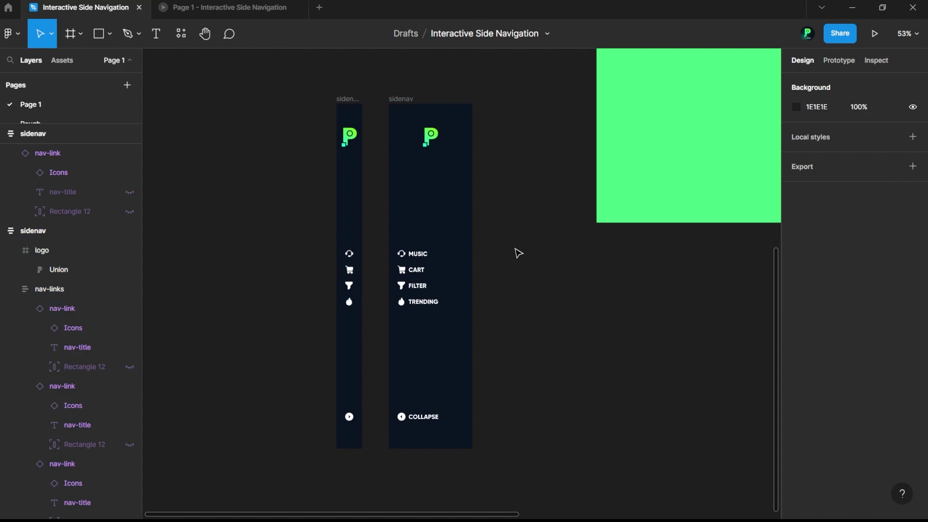
Turn the two sidenav frames into separate components and combine them as variants of one component set
drag(295, 85, 521, 466)
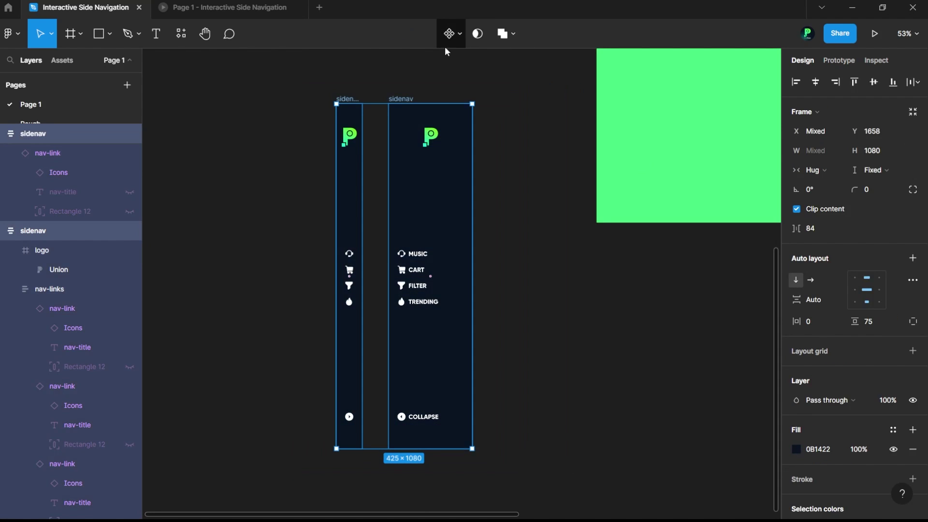
click(460, 35)
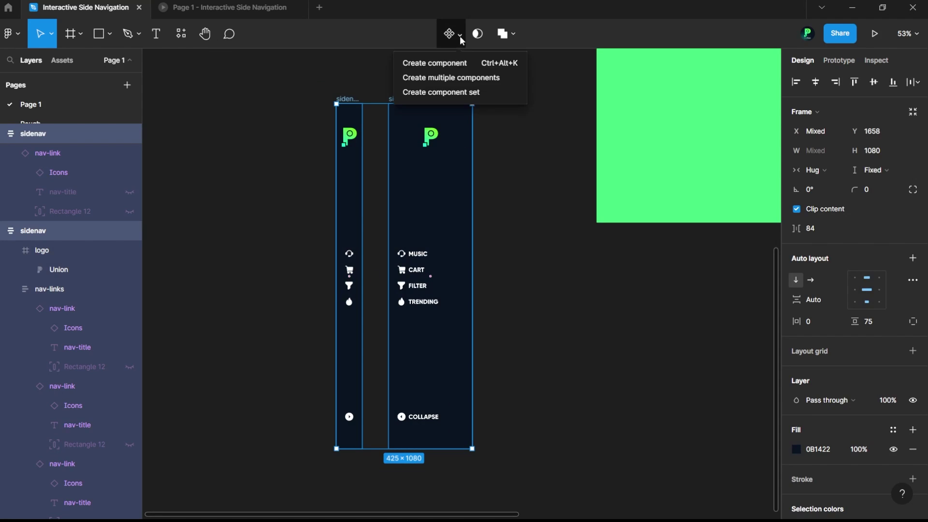
click(451, 78)
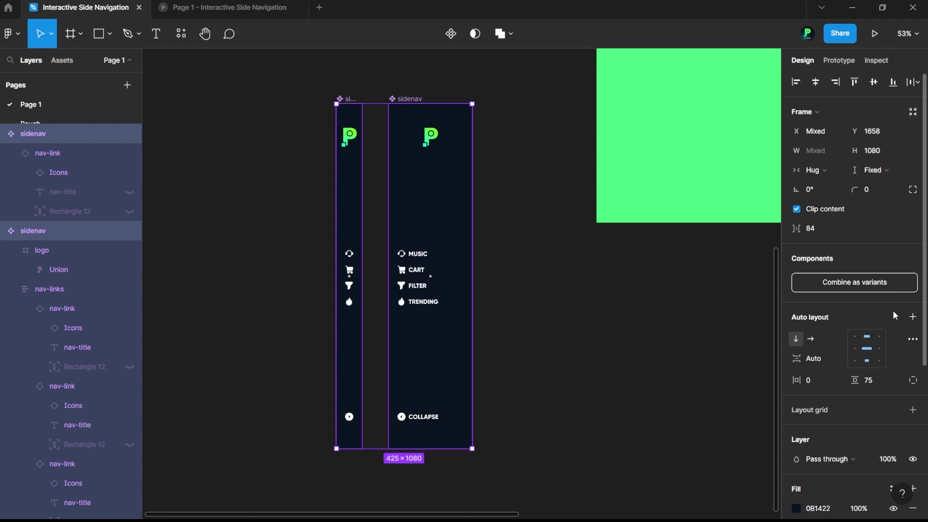
click(856, 288)
Name the wide sidenav variant "Expanded View"
click(345, 186)
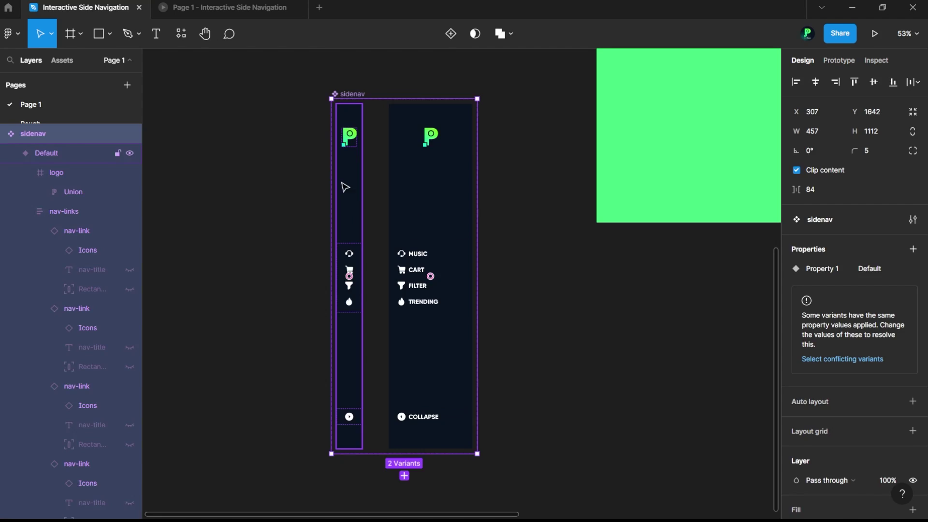
click(441, 224)
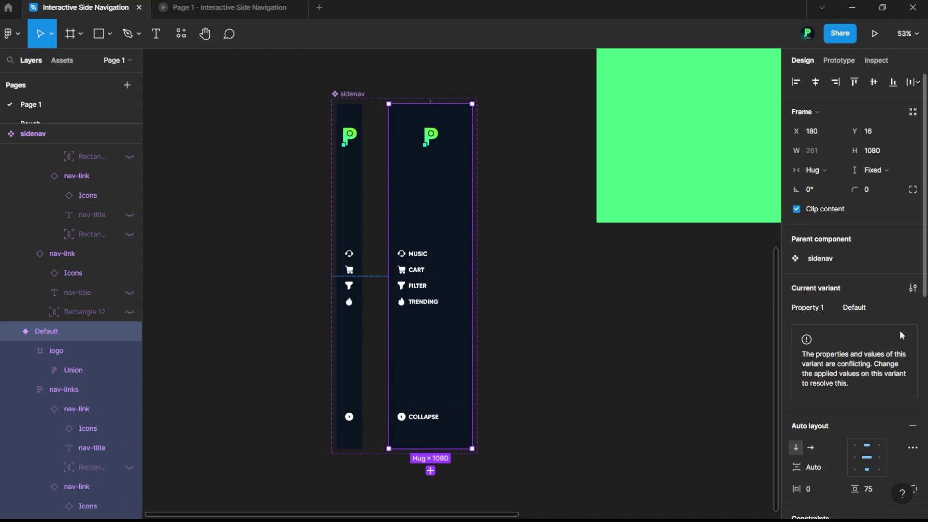
click(869, 306)
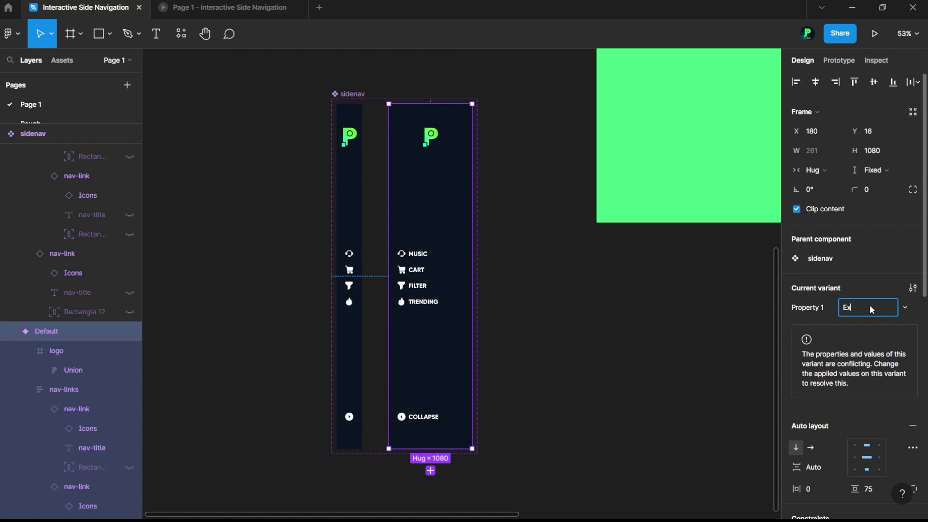
text(Expanded View)
key(Return)
click(528, 323)
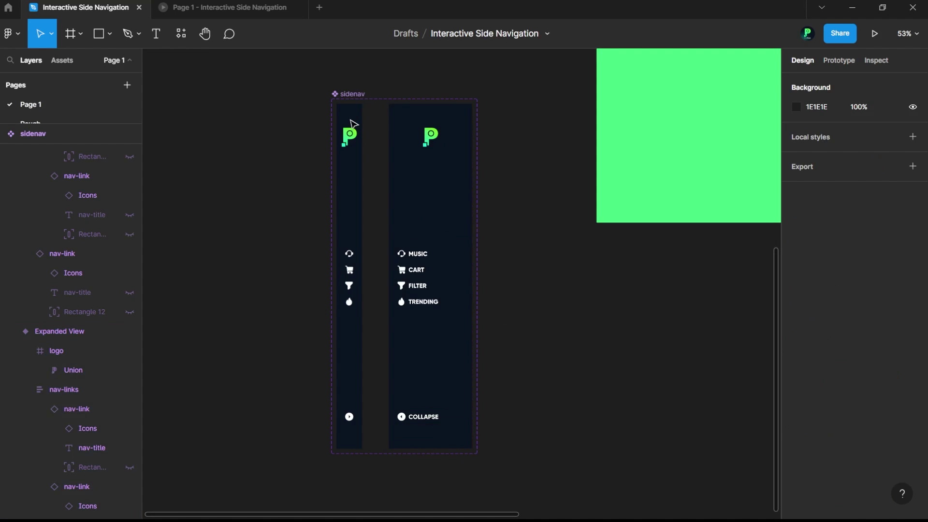
Link the icon-only variant's bottom arrow link to Expanded View with an on-click Change to interaction using Smart animate over 300ms
click(834, 63)
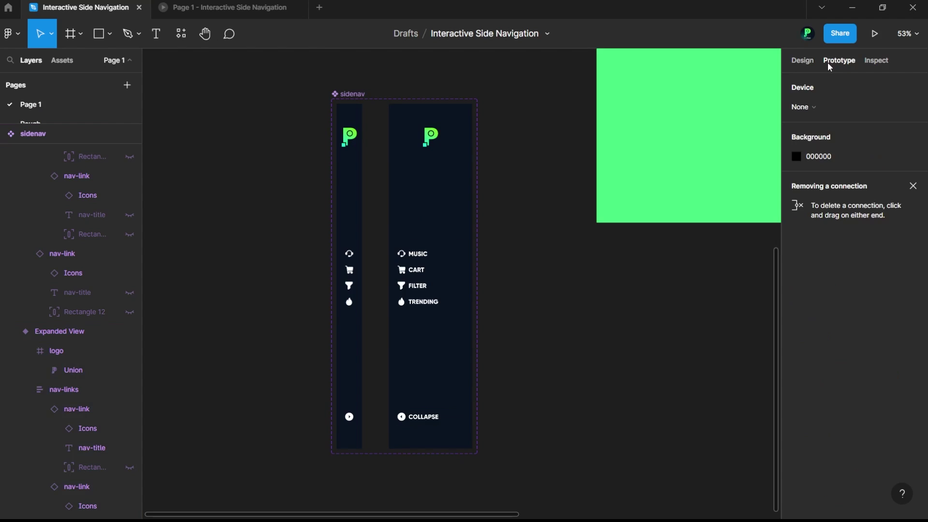
click(354, 147)
click(355, 425)
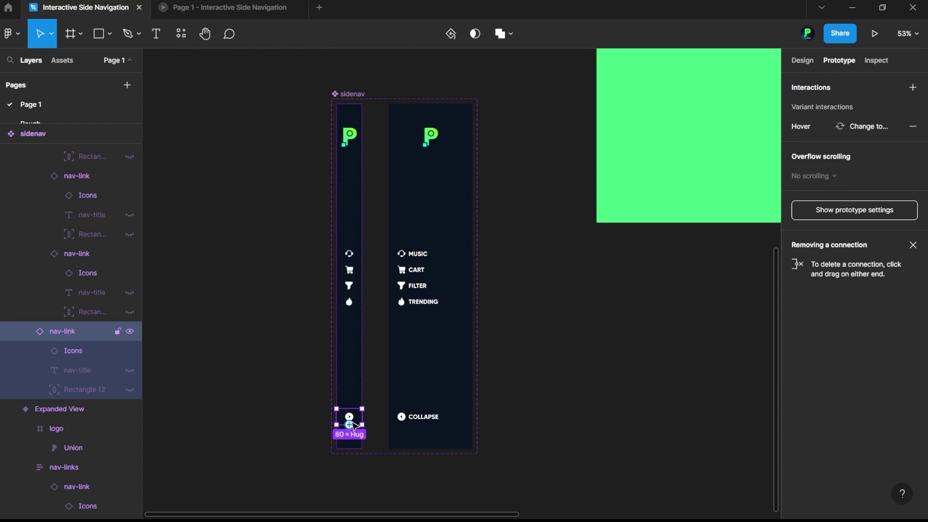
scroll(353, 427, up, 5)
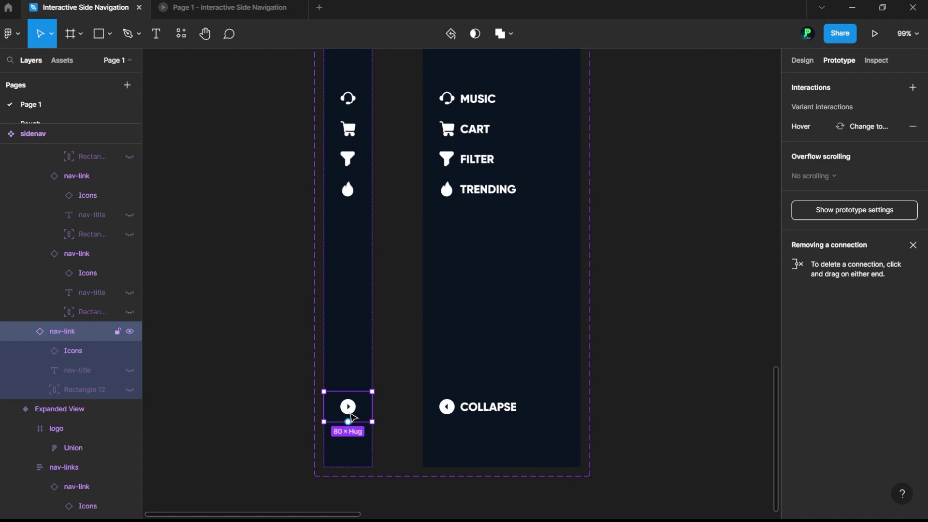
drag(348, 421, 443, 422)
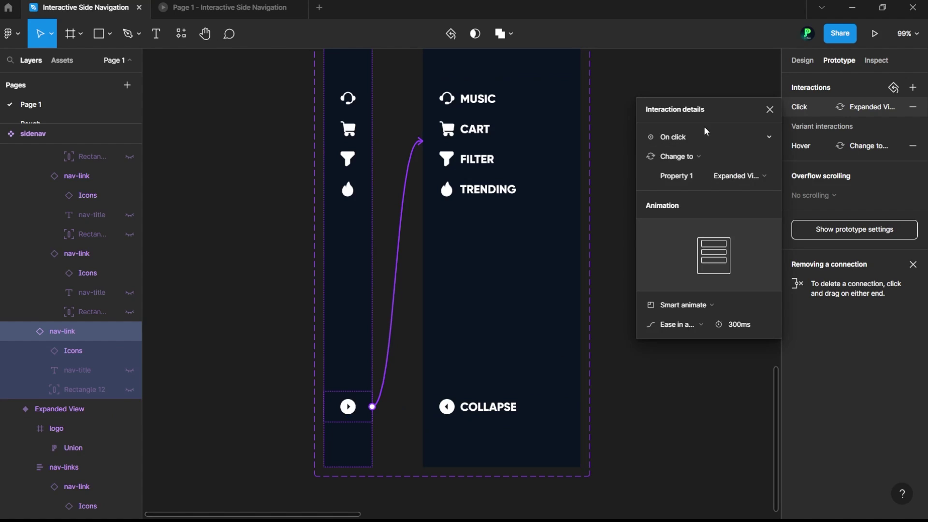
click(769, 109)
click(677, 174)
Stack the Icons, nav-link and sidenav component sets in one left-aligned column beside the Screen frame
scroll(341, 309, down, 3)
scroll(360, 302, up, 3)
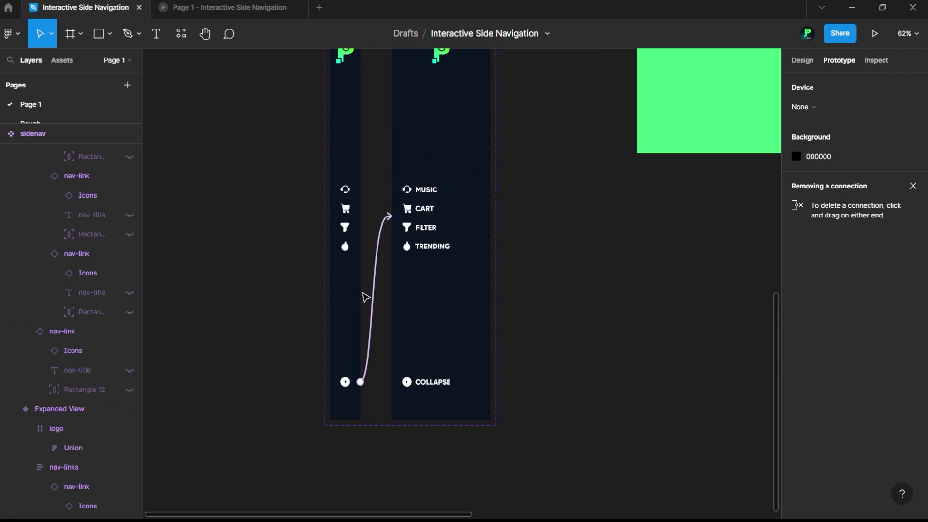
click(360, 65)
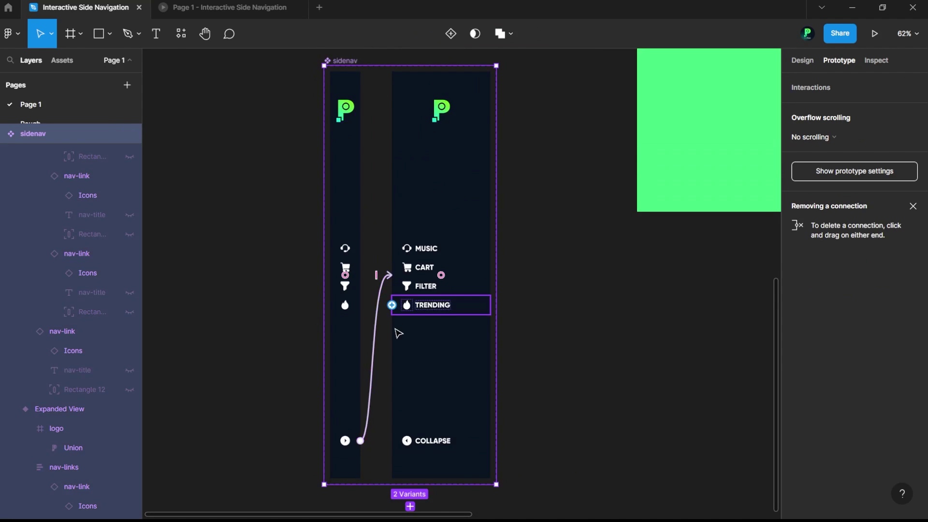
scroll(398, 332, down, 5)
drag(430, 316, 376, 218)
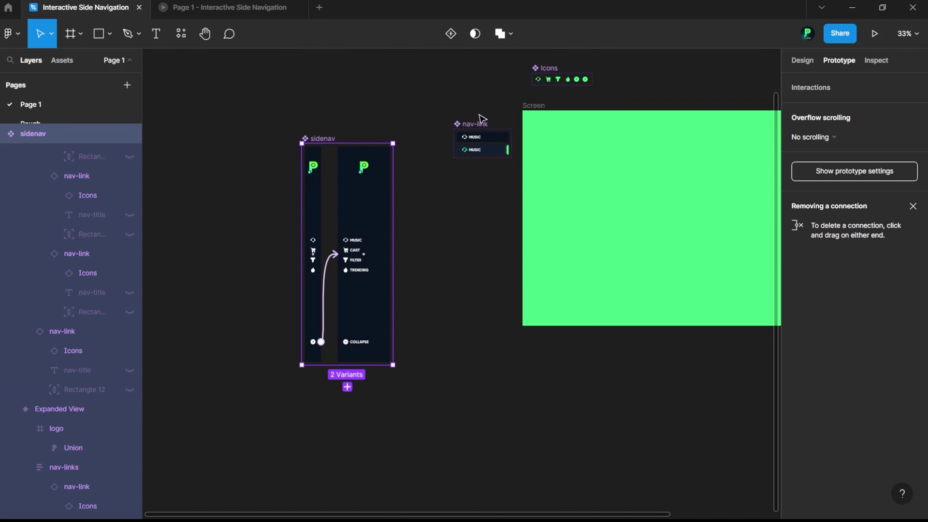
drag(477, 124, 332, 96)
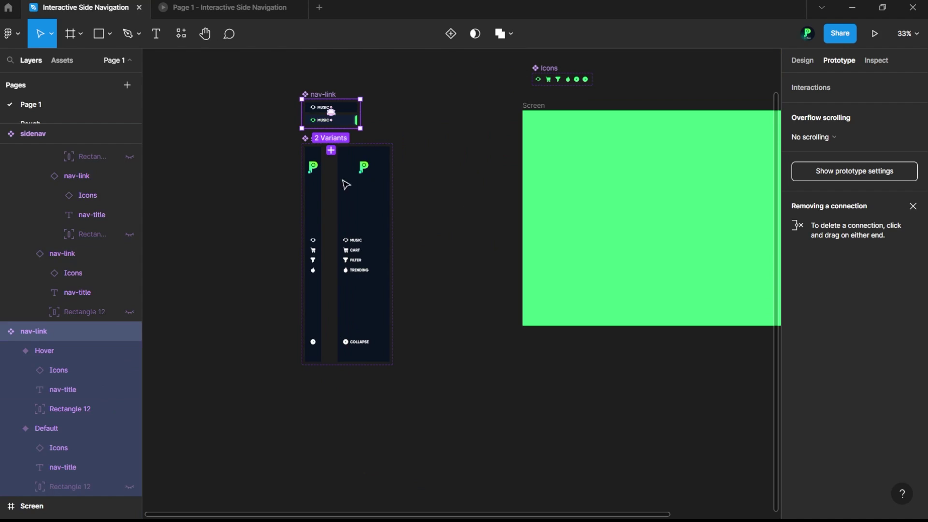
scroll(479, 150, up, 2)
drag(545, 130, 315, 130)
Set the vertical spacing between the Icons, nav-link and sidenav component sets to 100
drag(437, 88, 279, 460)
click(809, 69)
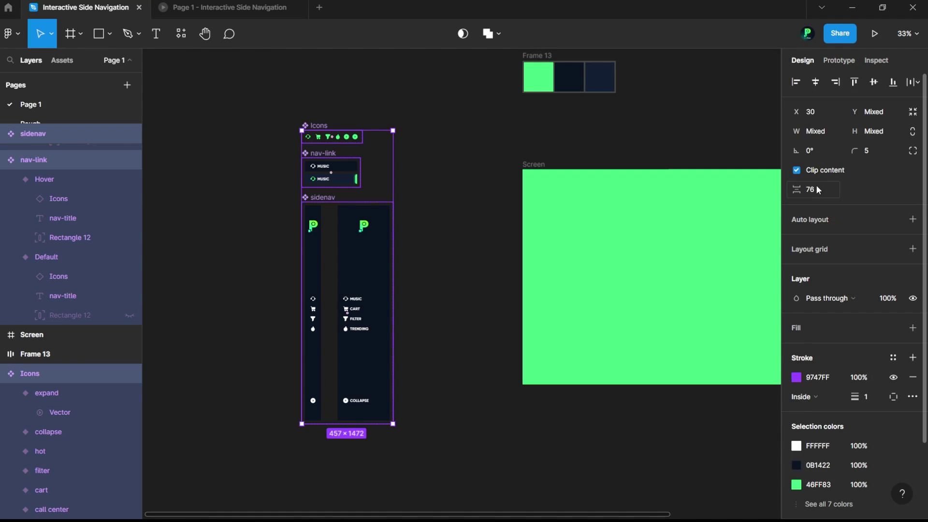
click(817, 194)
key(Return)
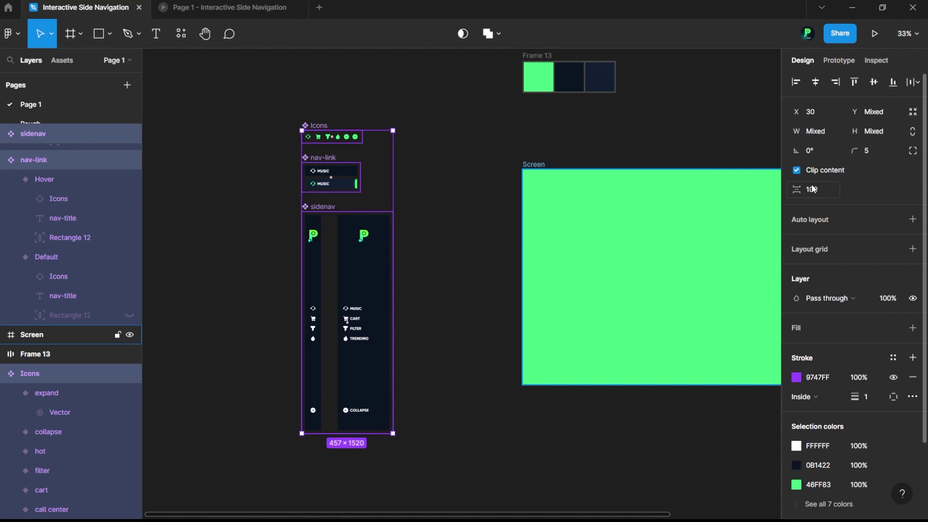
click(496, 273)
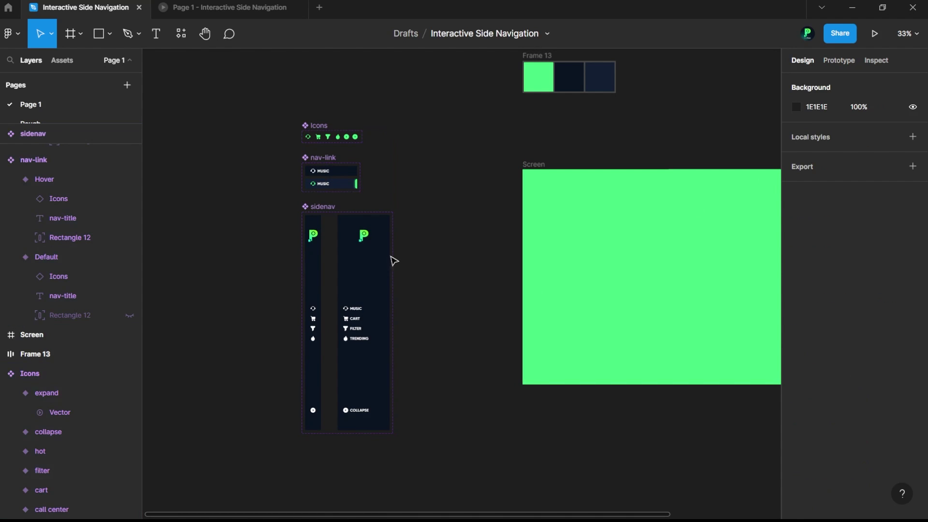
Place a copy of the icon-only sidenav variant inside the Screen frame, flush with the frame's left and top edges
click(323, 271)
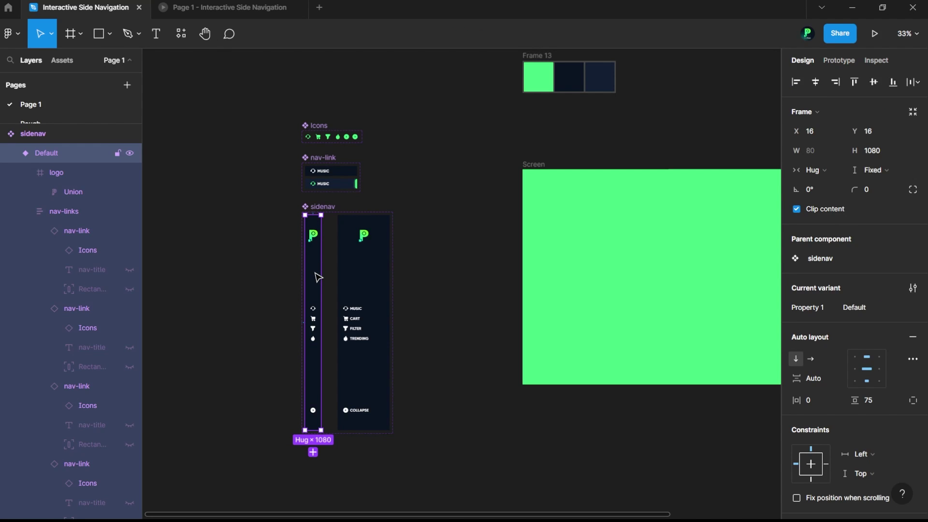
drag(320, 276, 559, 234)
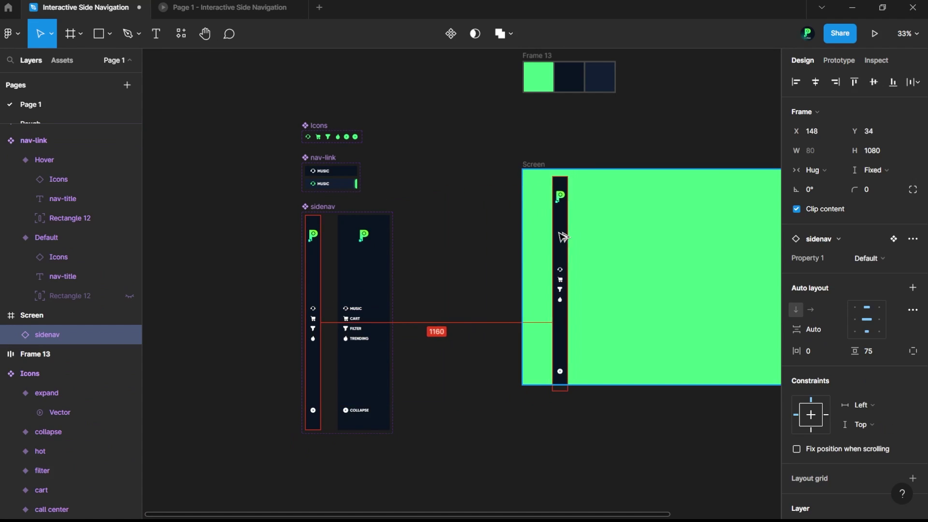
click(796, 82)
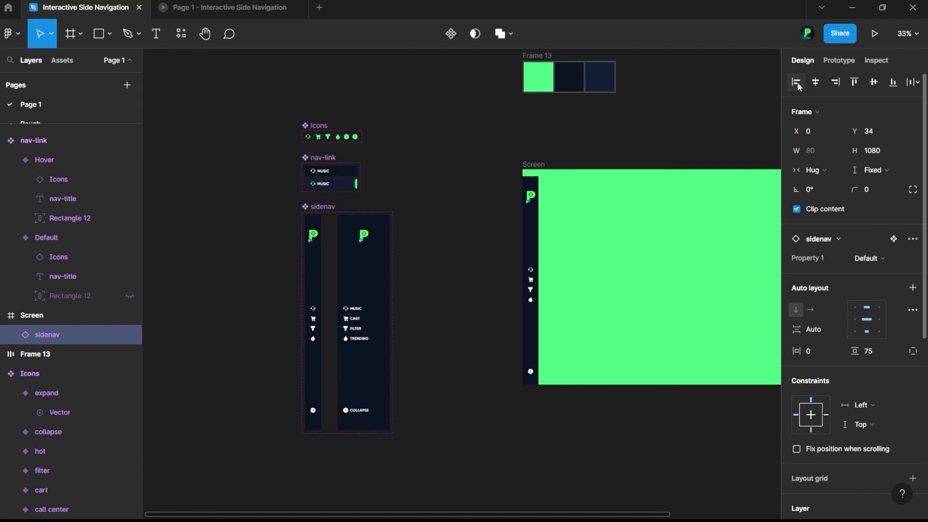
key(Escape)
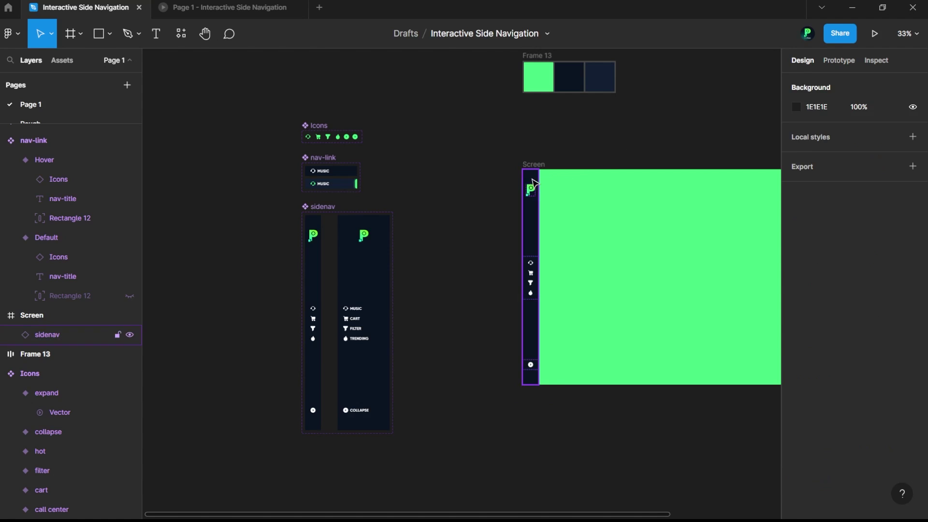
Present the Screen frame as a prototype, test the arrow link that expands the sidenav, and return to the design file
click(534, 164)
key(ctrl+alt+Return)
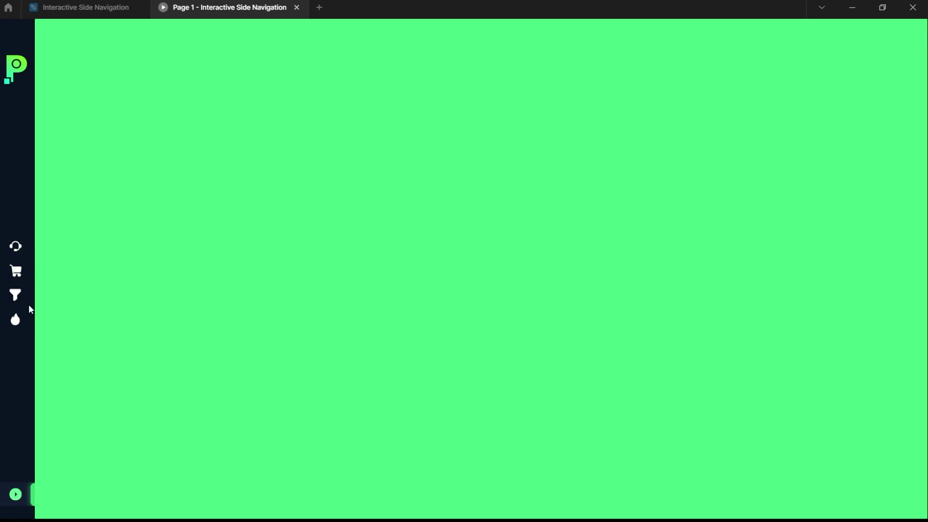
click(18, 492)
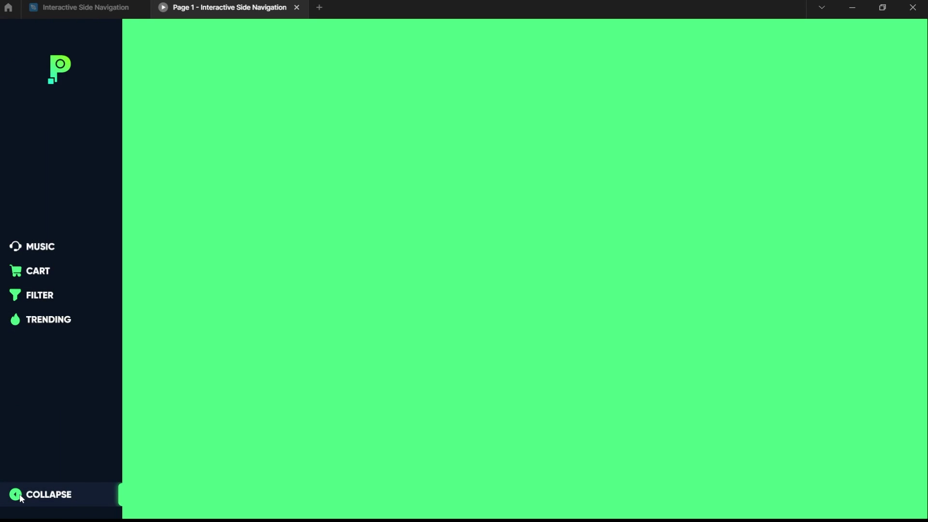
key(ctrl+Tab)
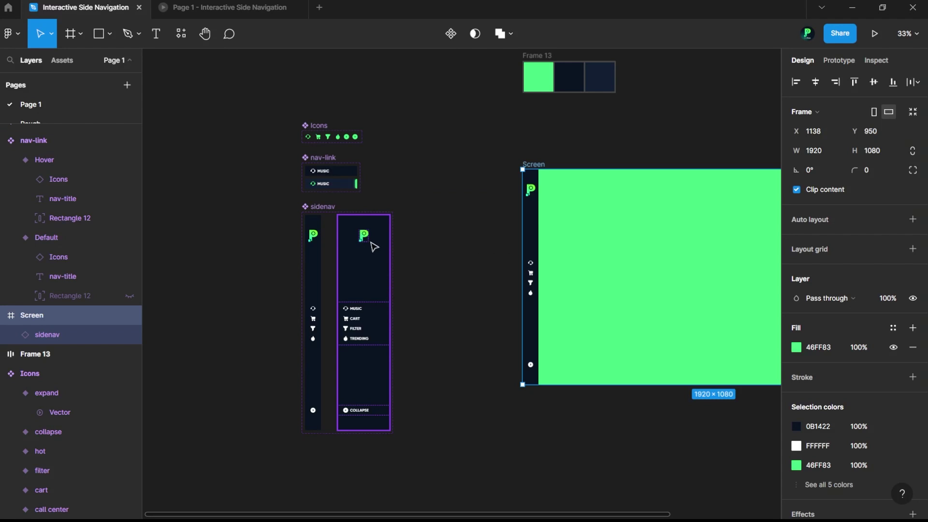
Link the expanded variant's Collapse link to the Default variant with an on-click Change to interaction using Smart animate over 300ms
click(323, 206)
click(839, 60)
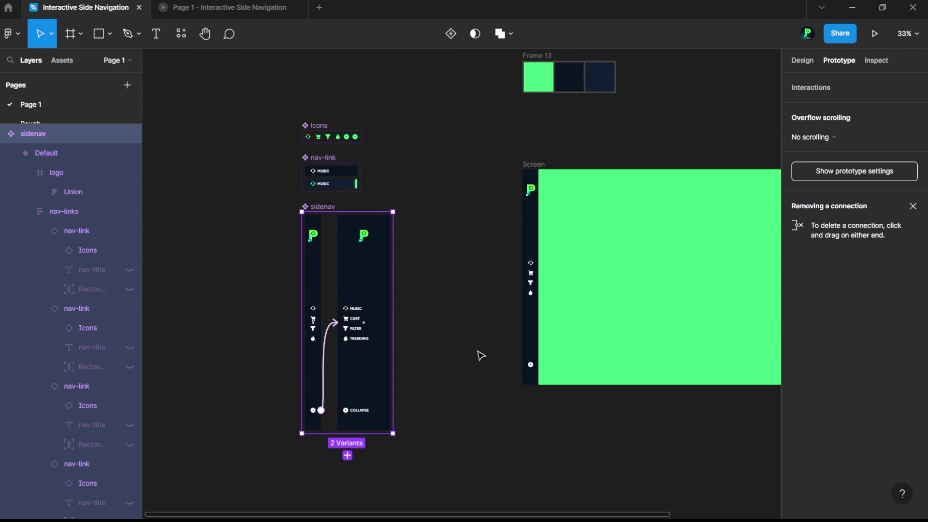
click(359, 413)
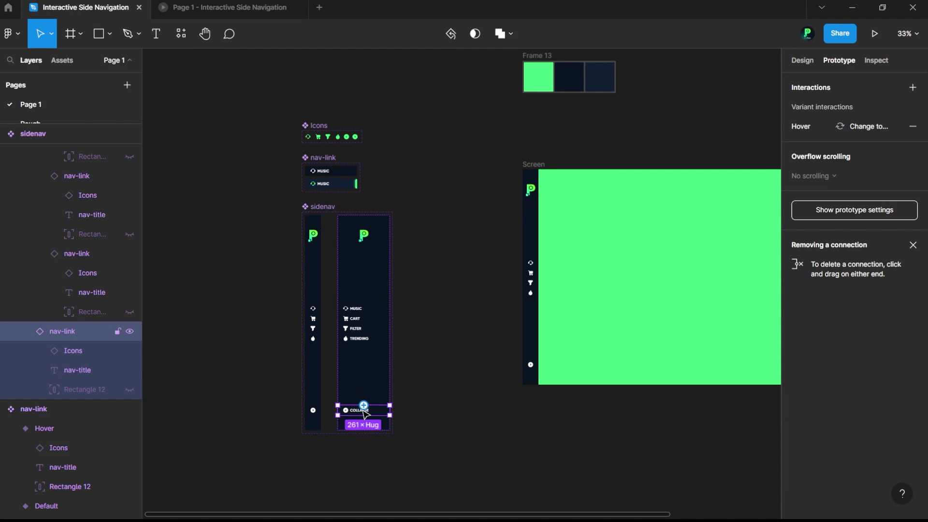
drag(320, 391, 319, 392)
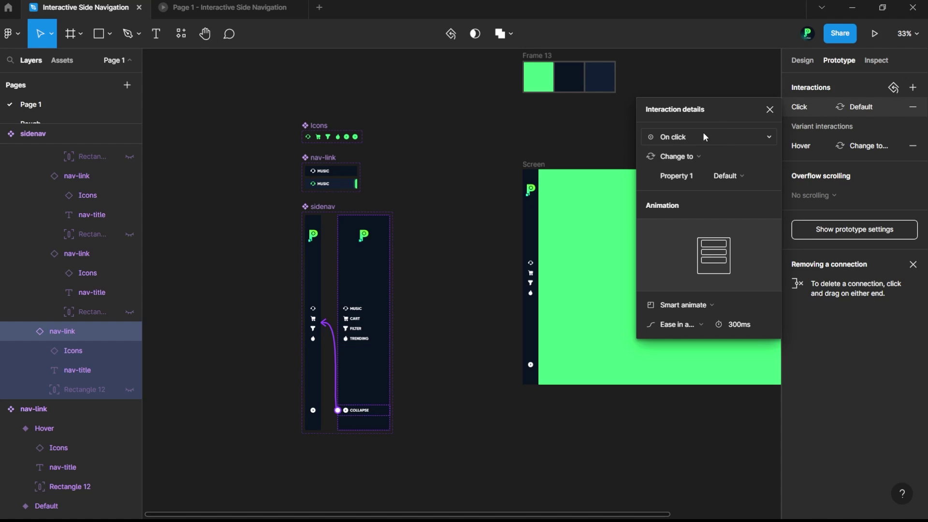
click(768, 111)
Check the Collapse link in the already open prototype preview, switching between it and the design file
click(177, 4)
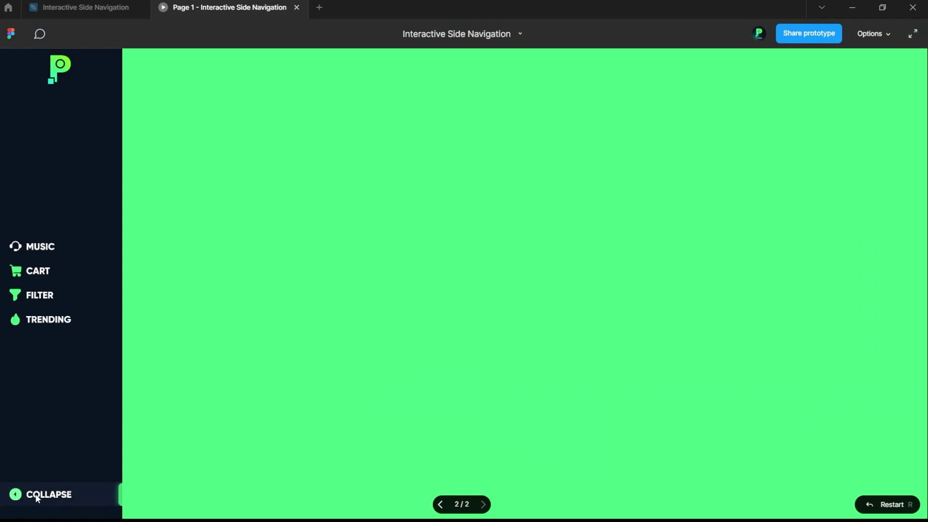
click(98, 8)
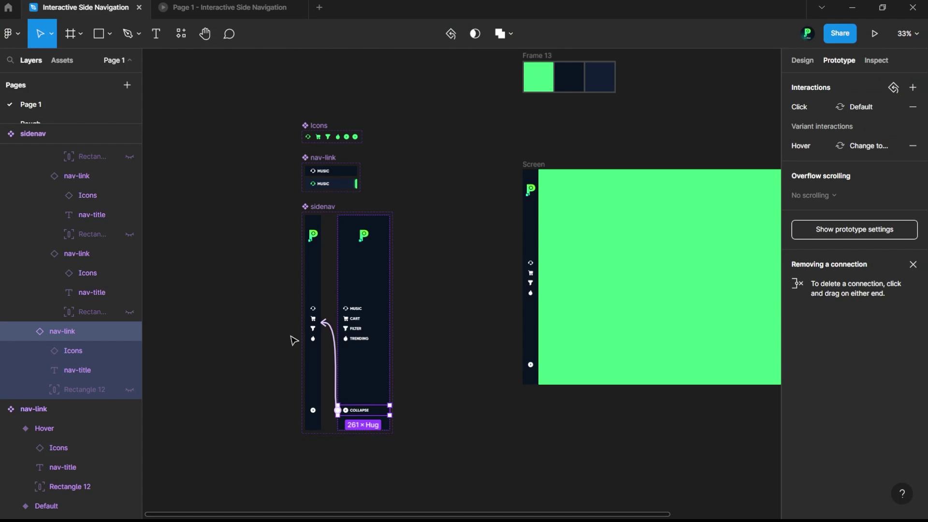
scroll(333, 437, up, 5)
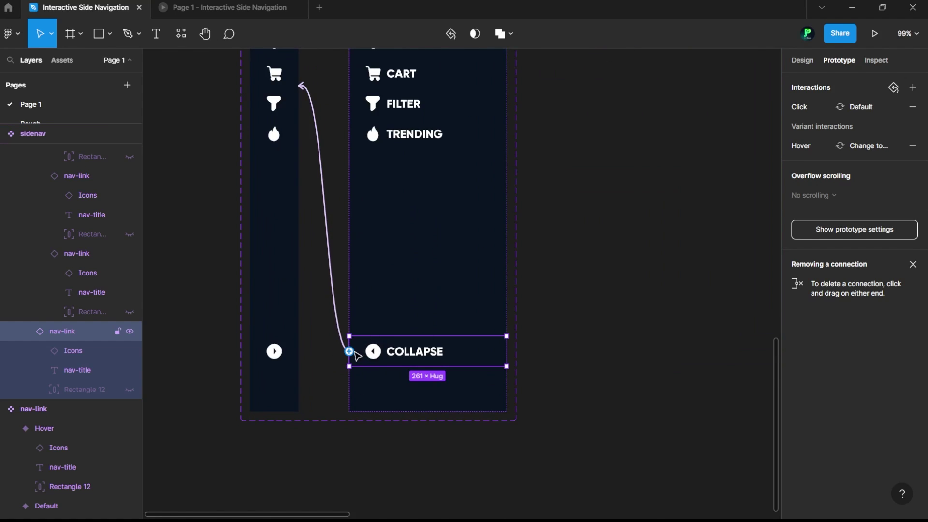
key(ctrl+Tab)
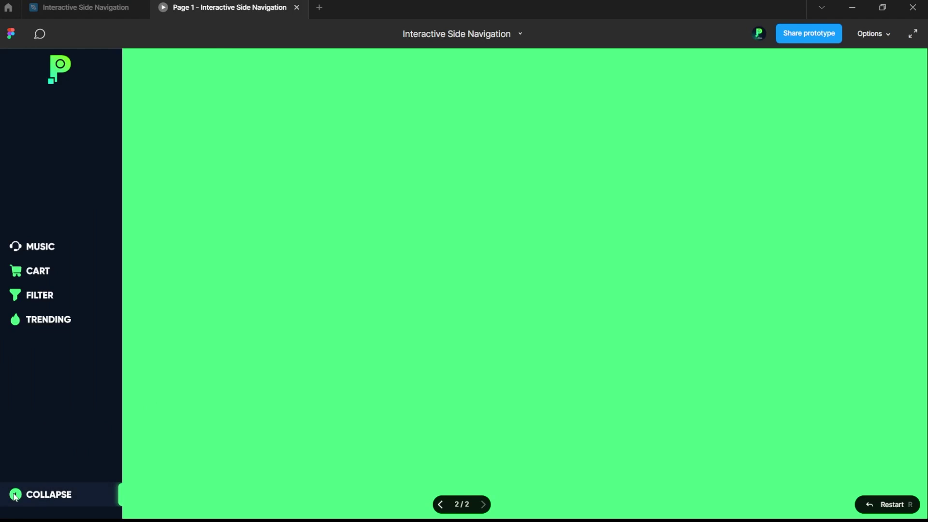
key(ctrl+Tab)
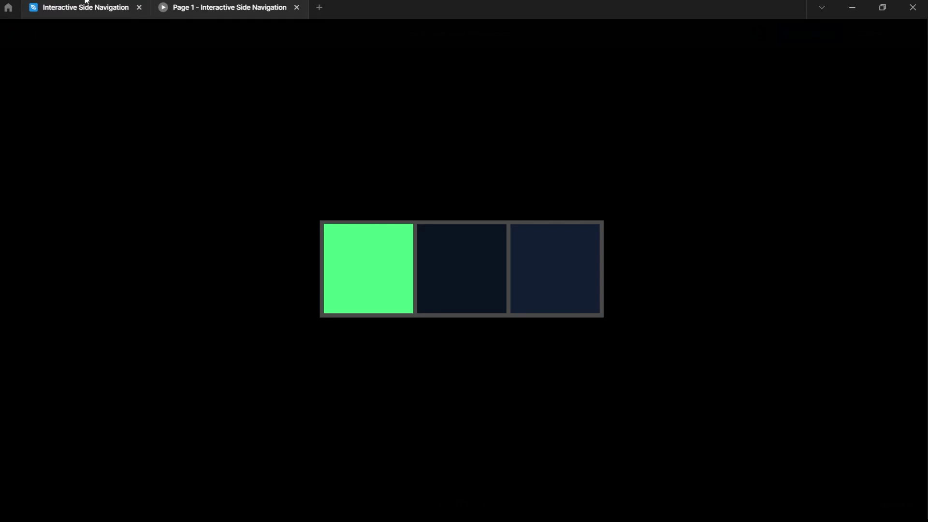
Present the Screen frame again from the design file and scale the preview to fit width
scroll(294, 142, up, 5)
ctrl+scroll(339, 167, down, 5)
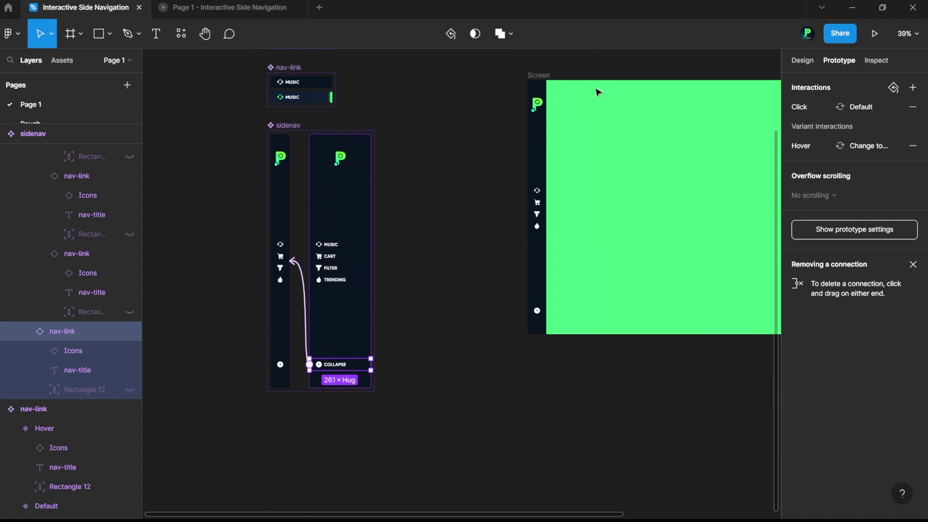
click(547, 76)
click(874, 33)
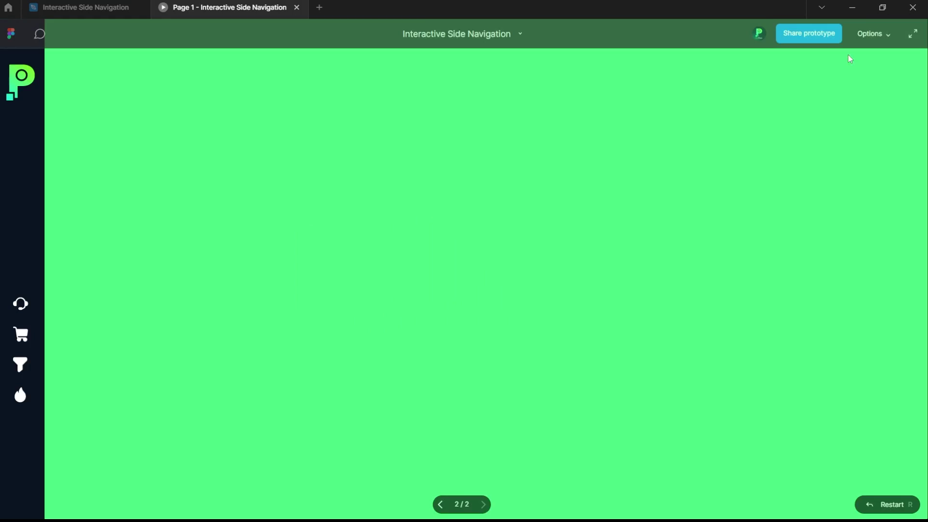
key(z)
key(z)
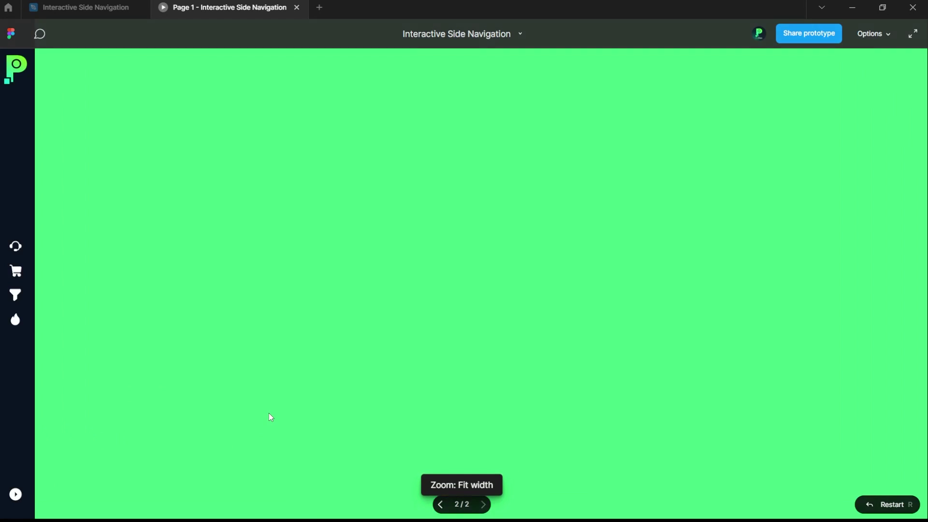
Test the sidenav in the preview by repeatedly expanding and collapsing it with its bottom link and checking the nav-link hover effects
click(19, 496)
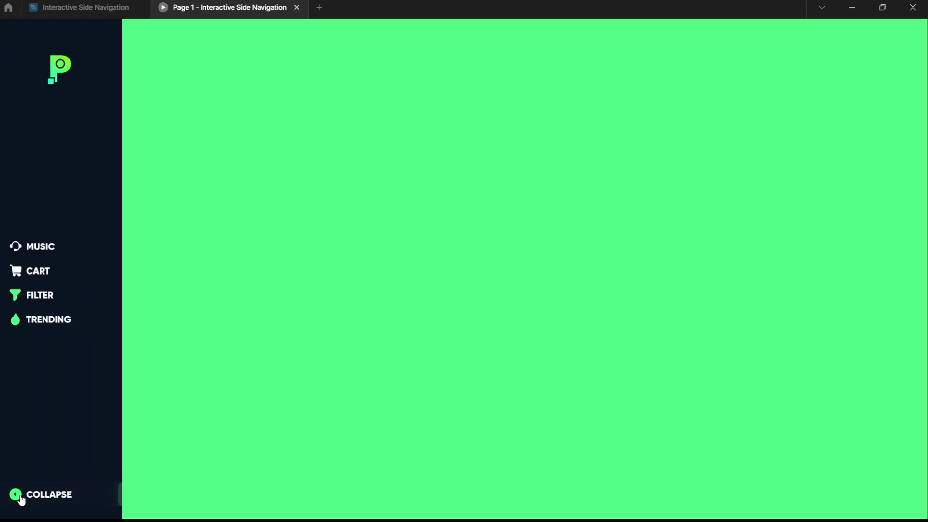
click(20, 497)
click(20, 498)
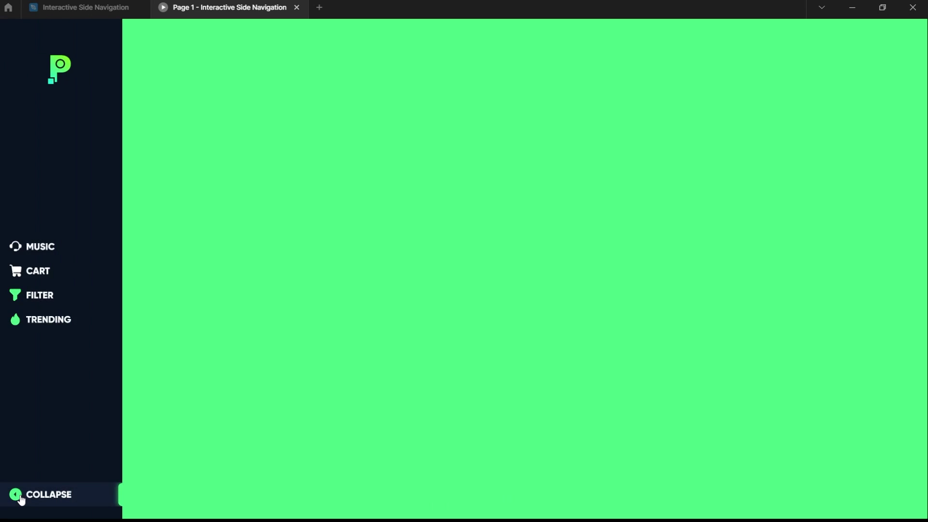
click(21, 500)
click(23, 501)
click(23, 500)
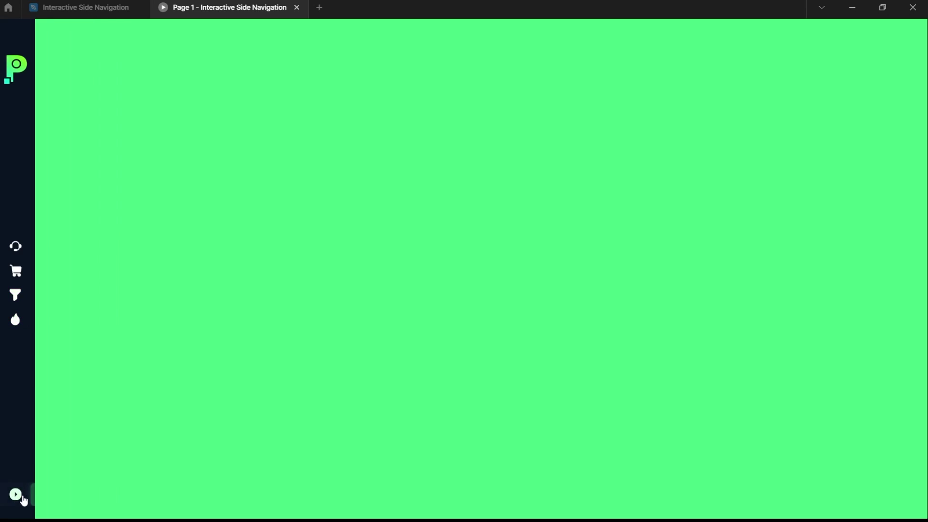
click(23, 500)
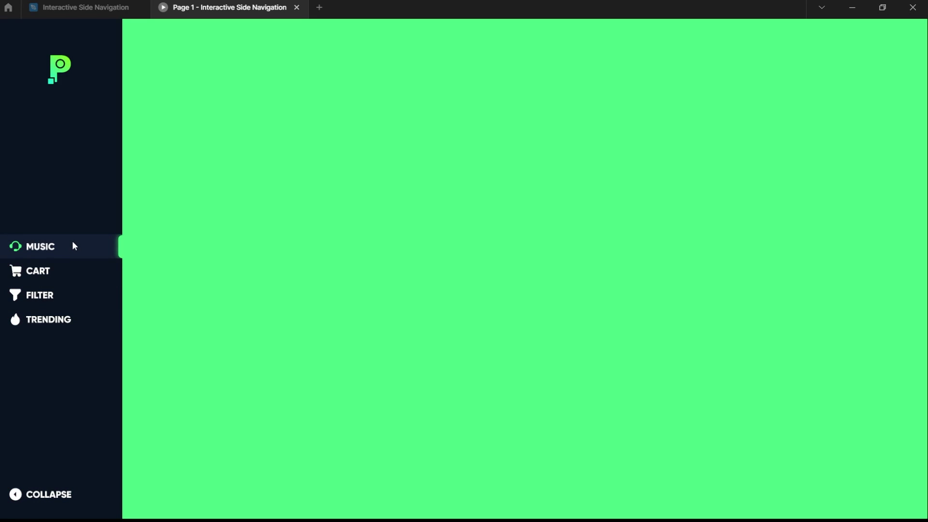
click(16, 494)
click(16, 493)
click(16, 494)
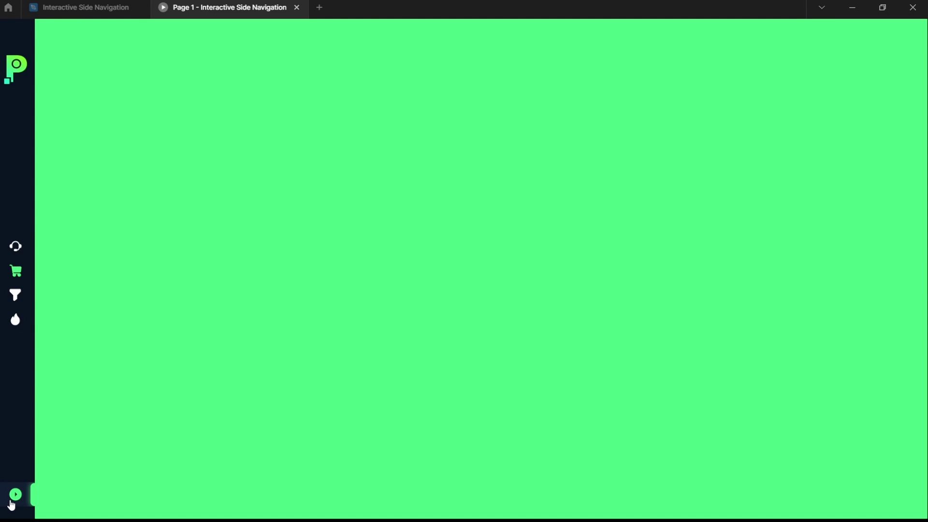
Return to the design file and deselect the Screen frame to review the components and their prototype connections
click(74, 4)
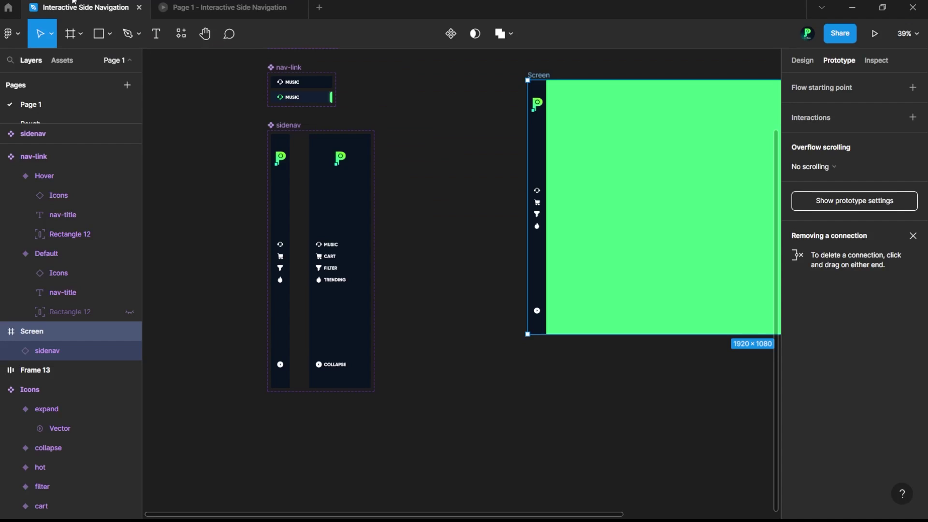
click(430, 324)
scroll(247, 313, down, 5)
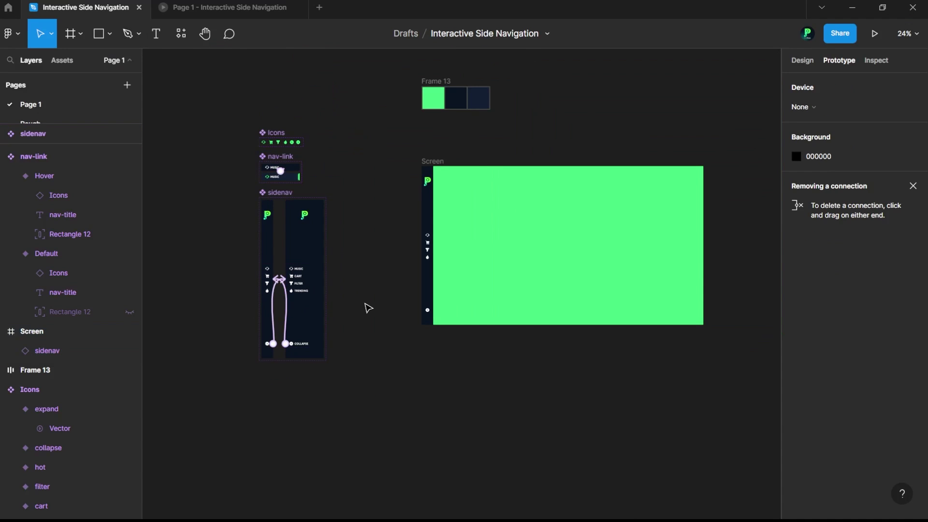